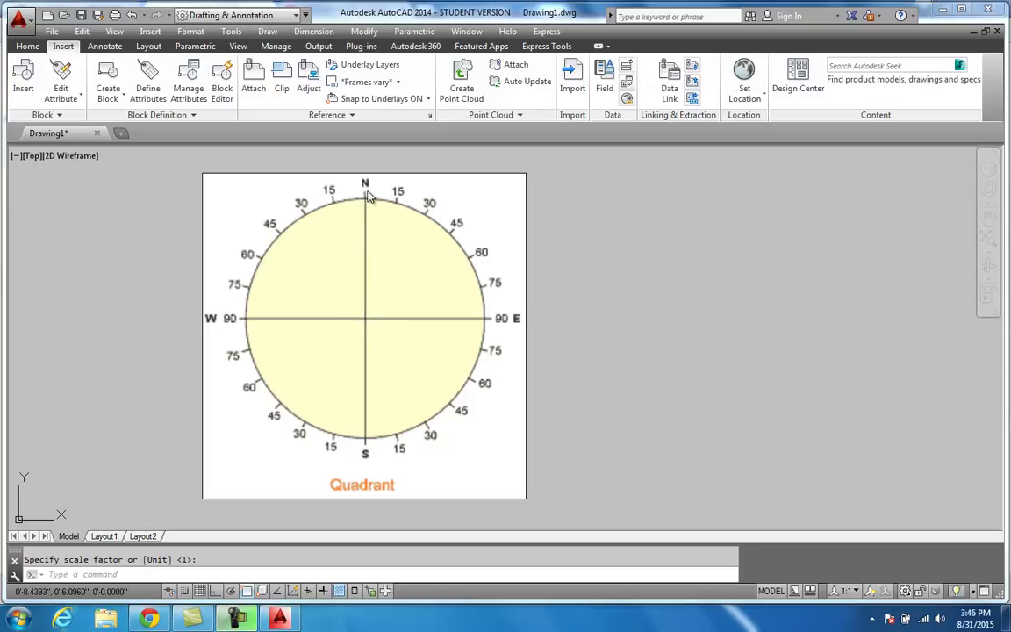
# - Draw a line from the compass centre outward through the N 60 E mark of the quadrant image
pyautogui.click(674, 159)
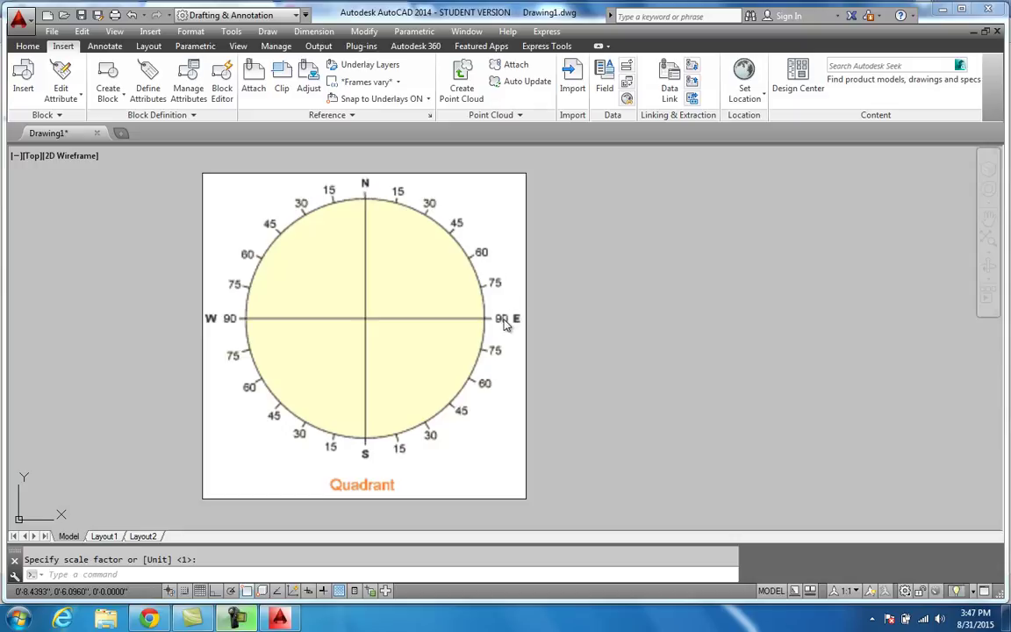
pyautogui.click(28, 47)
pyautogui.click(23, 77)
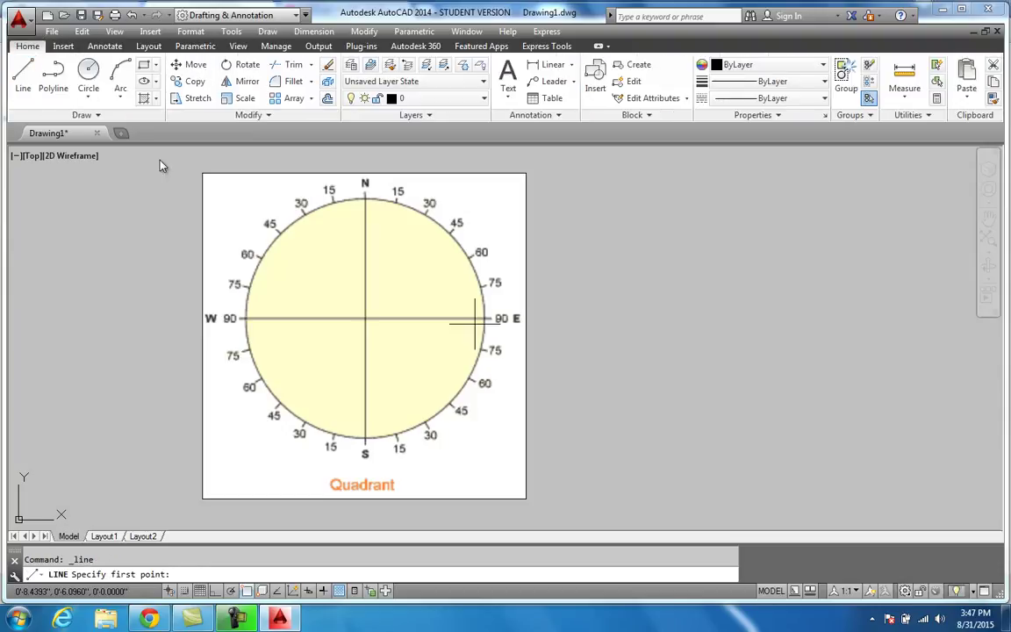
pyautogui.click(367, 321)
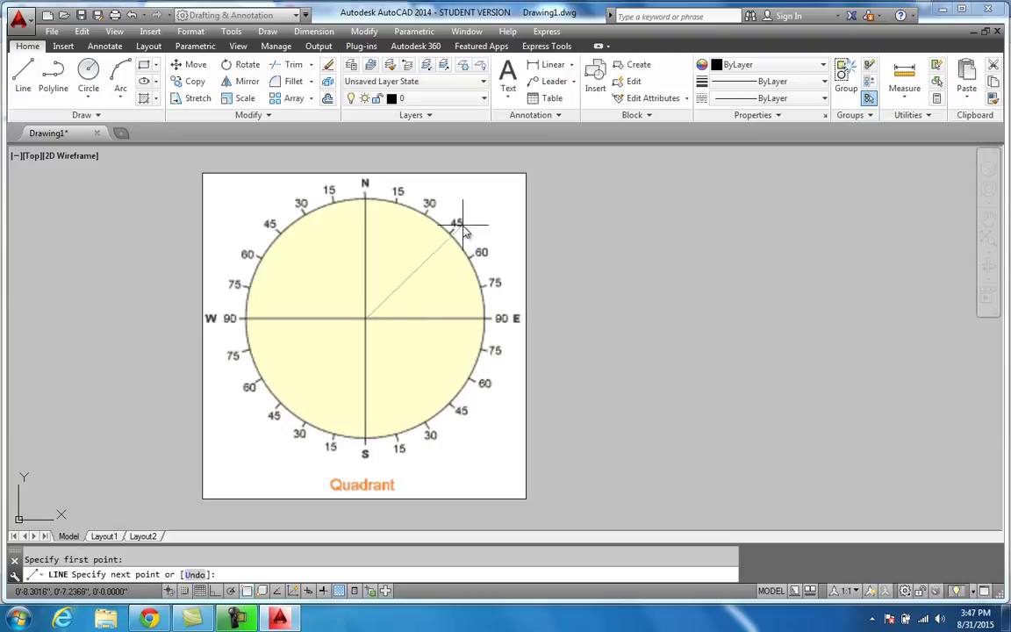
pyautogui.click(539, 216)
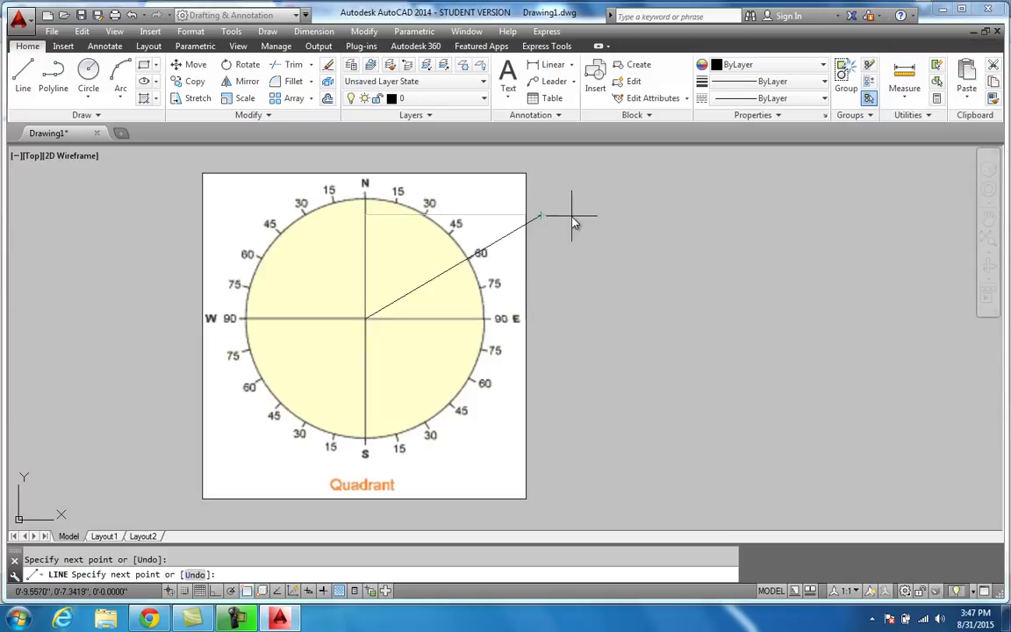
pyautogui.press('Escape')
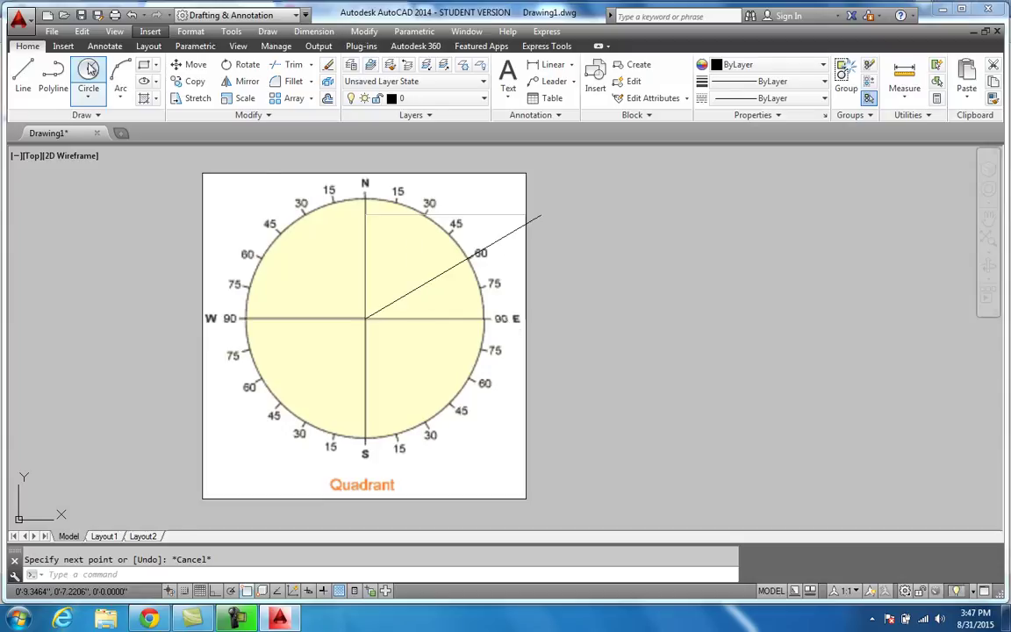
# - Draw a line from the compass centre outward through the N 75 E mark
pyautogui.click(24, 75)
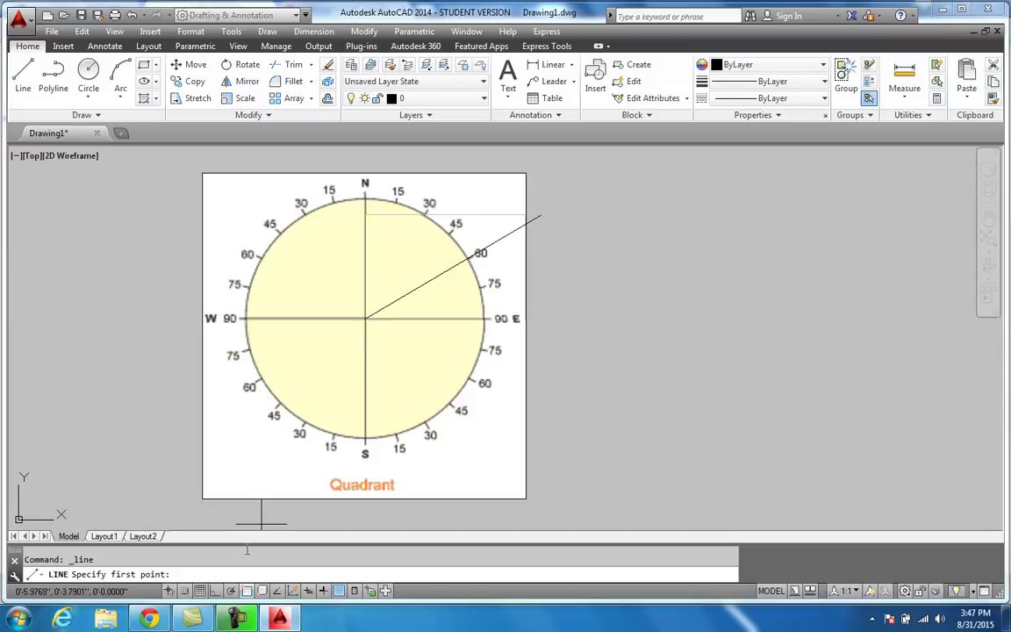
pyautogui.press('F3')
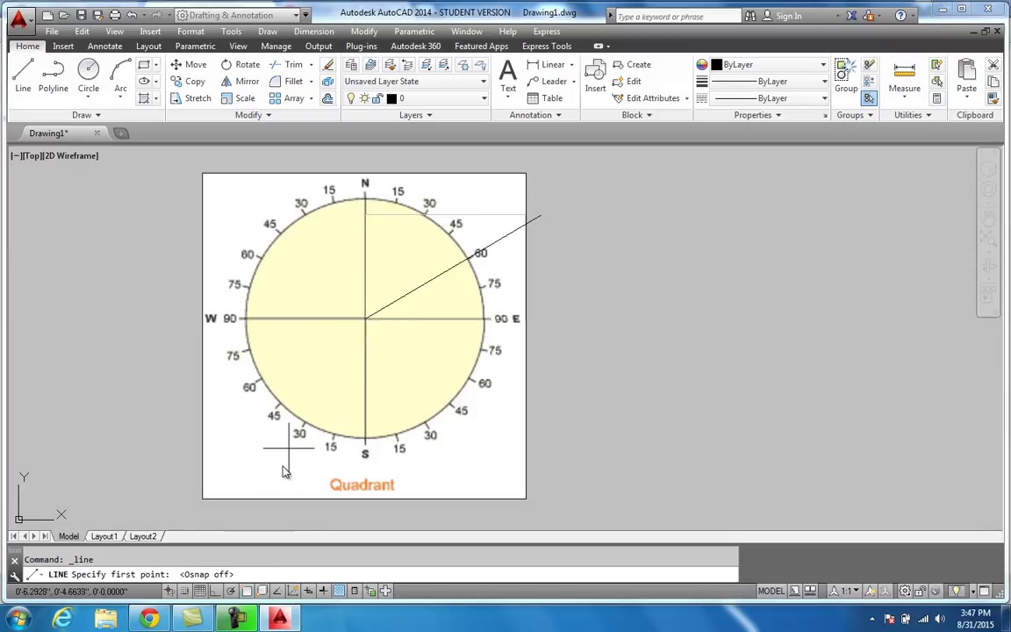
pyautogui.press('F3')
pyautogui.click(364, 317)
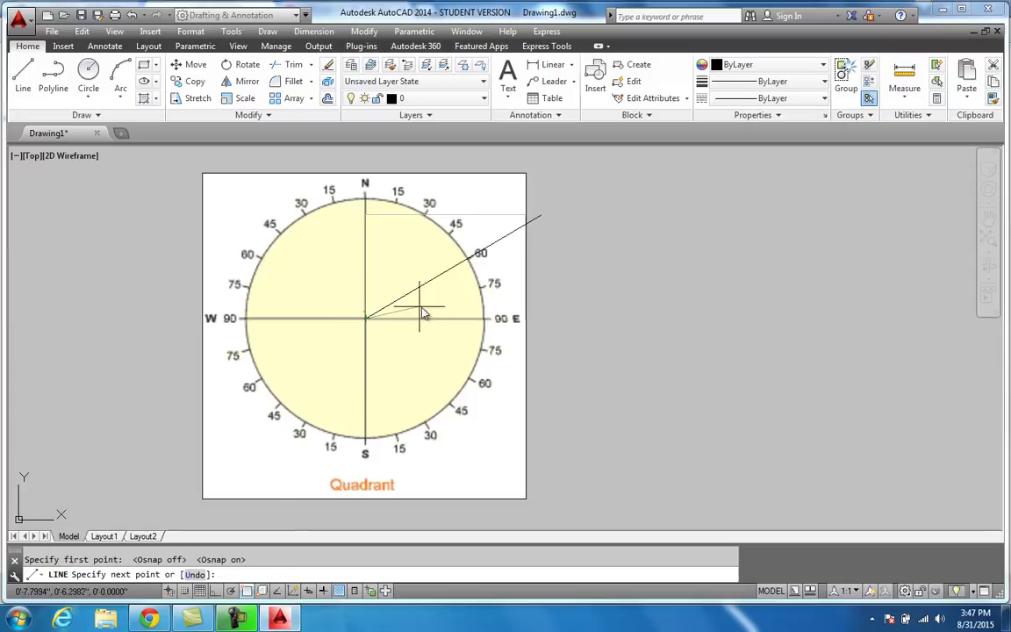
pyautogui.click(614, 253)
pyautogui.press('Escape')
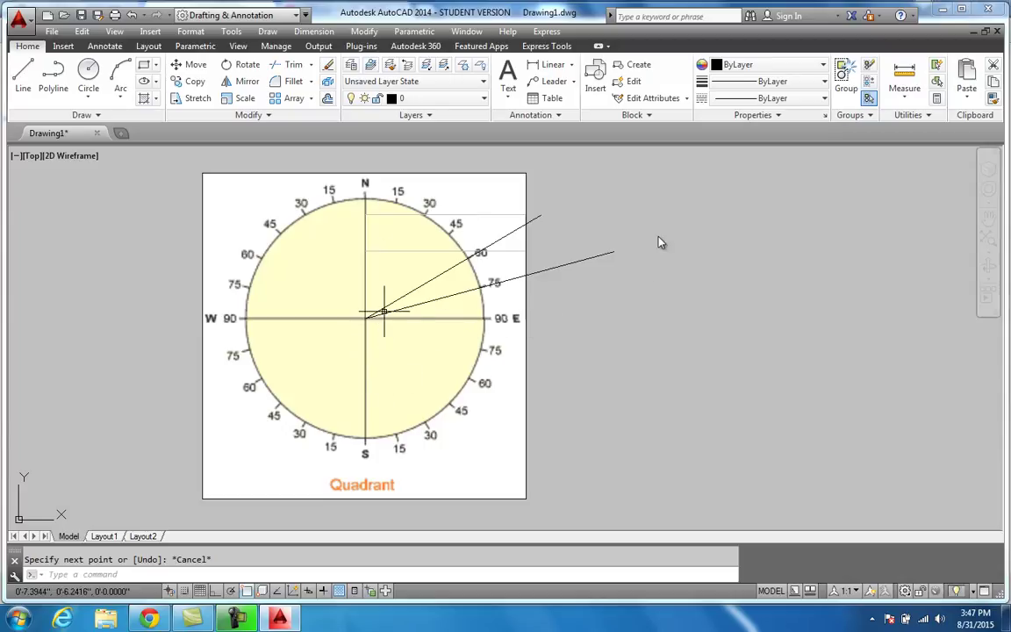
pyautogui.press('Escape')
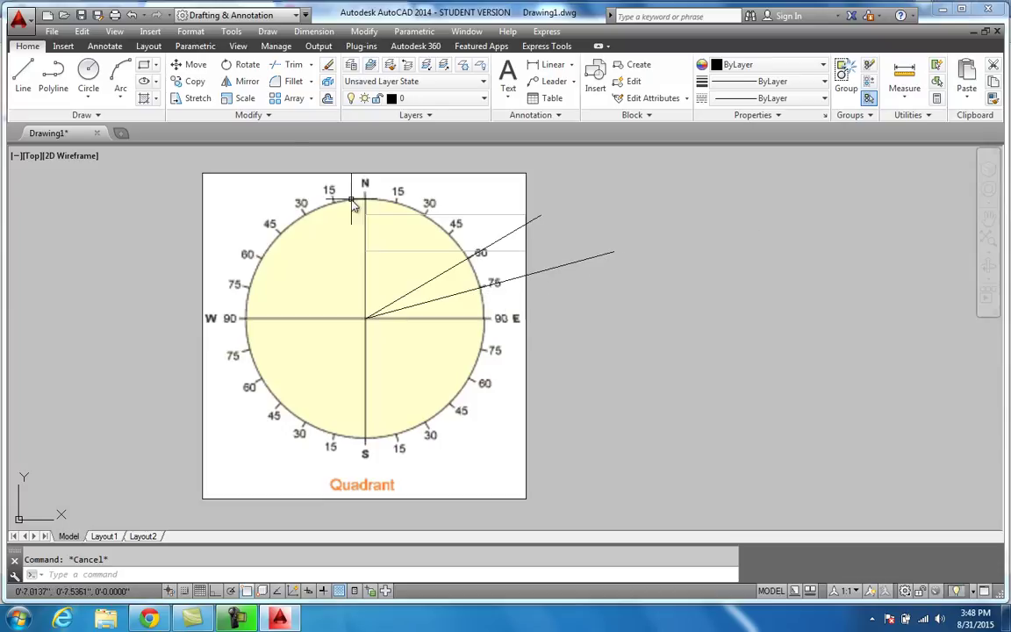
# - Draw a line from the compass centre outward through the S 15 E mark
pyautogui.click(24, 79)
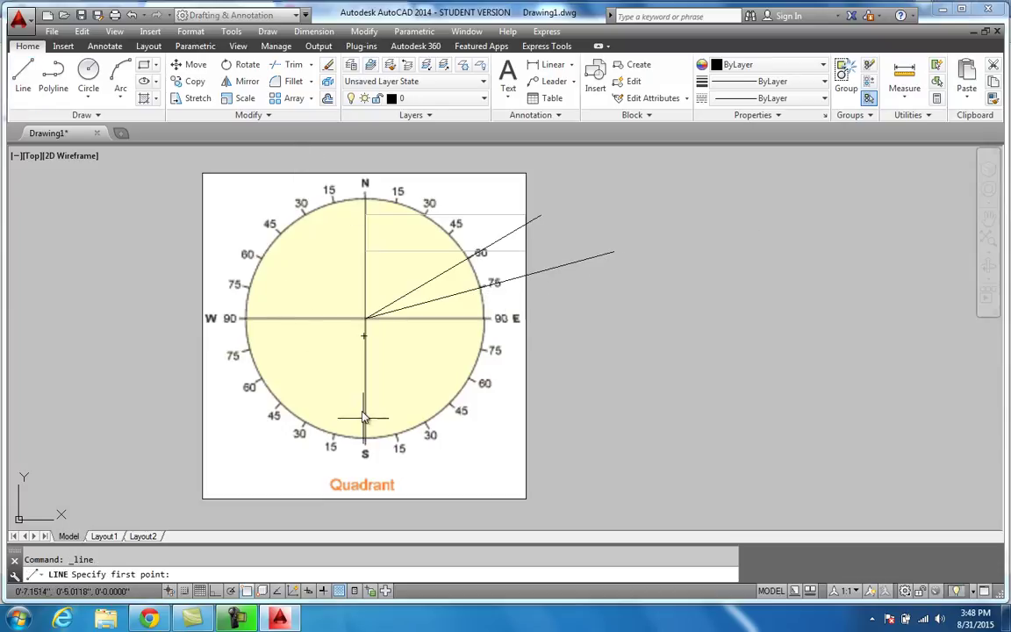
pyautogui.click(365, 318)
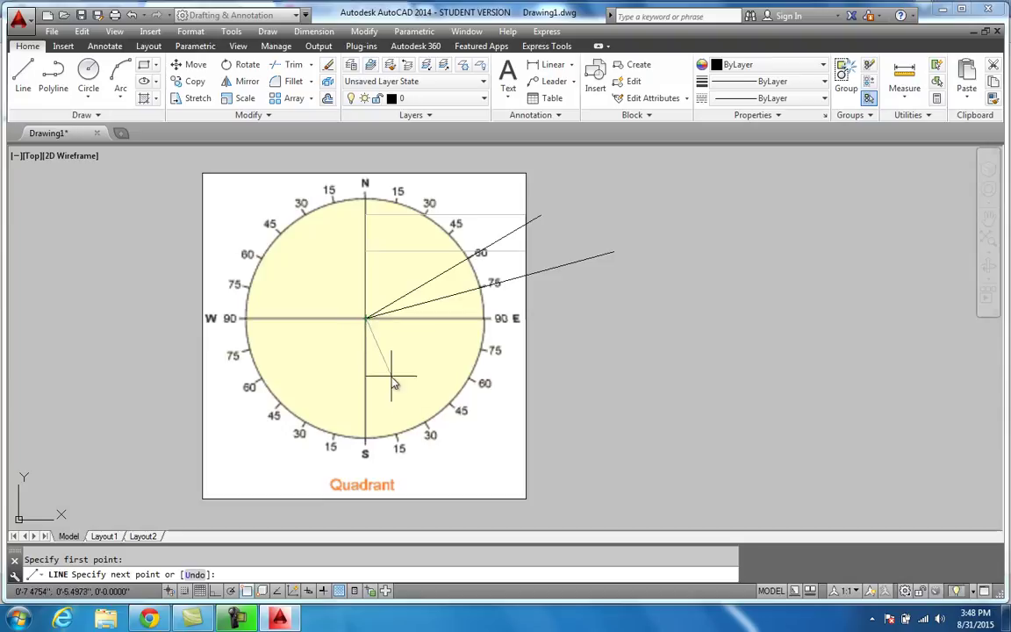
pyautogui.click(408, 481)
pyautogui.press('Escape')
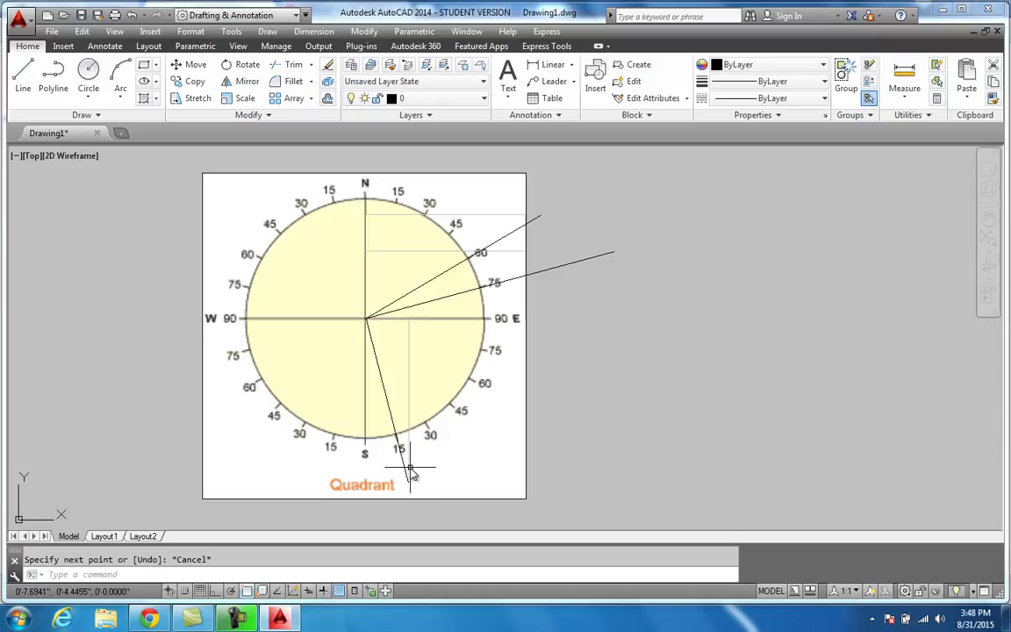
pyautogui.press('Escape')
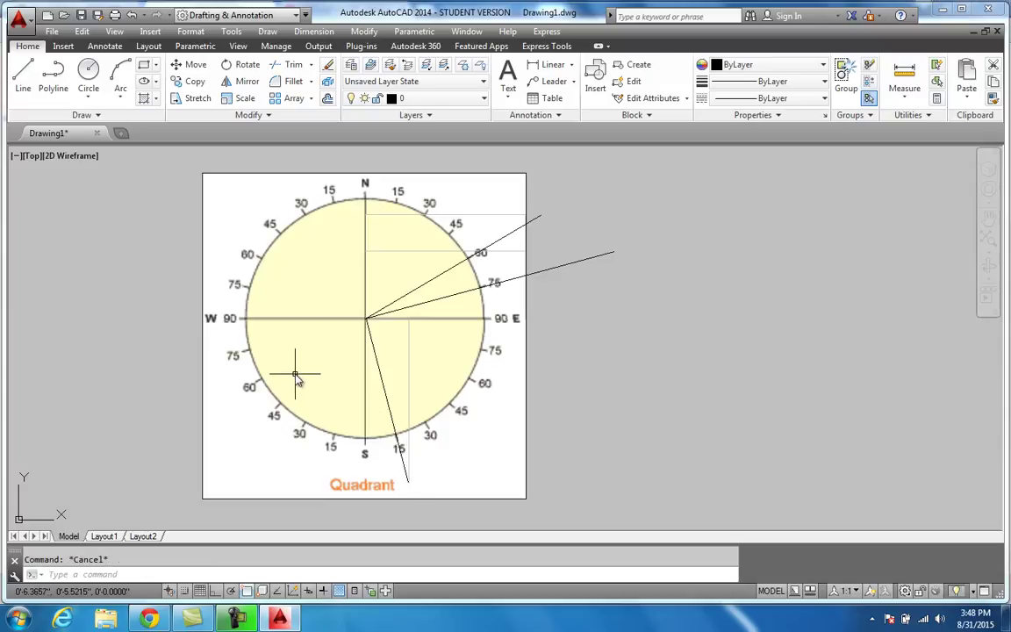
# - Draw a line from the compass centre through the S 75 W mark to the image's west edge
pyautogui.click(23, 75)
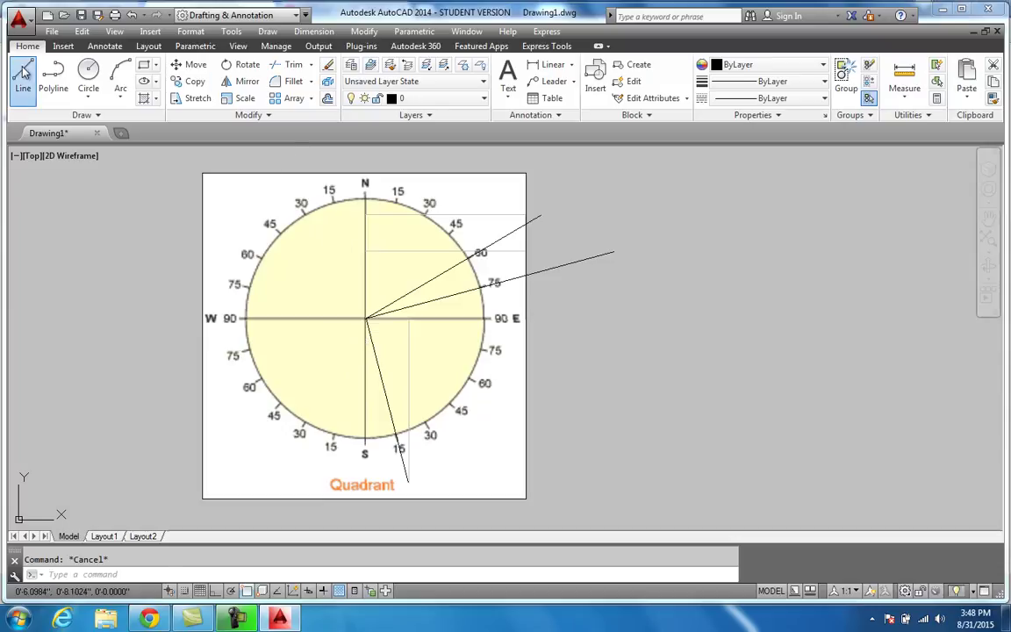
pyautogui.click(364, 317)
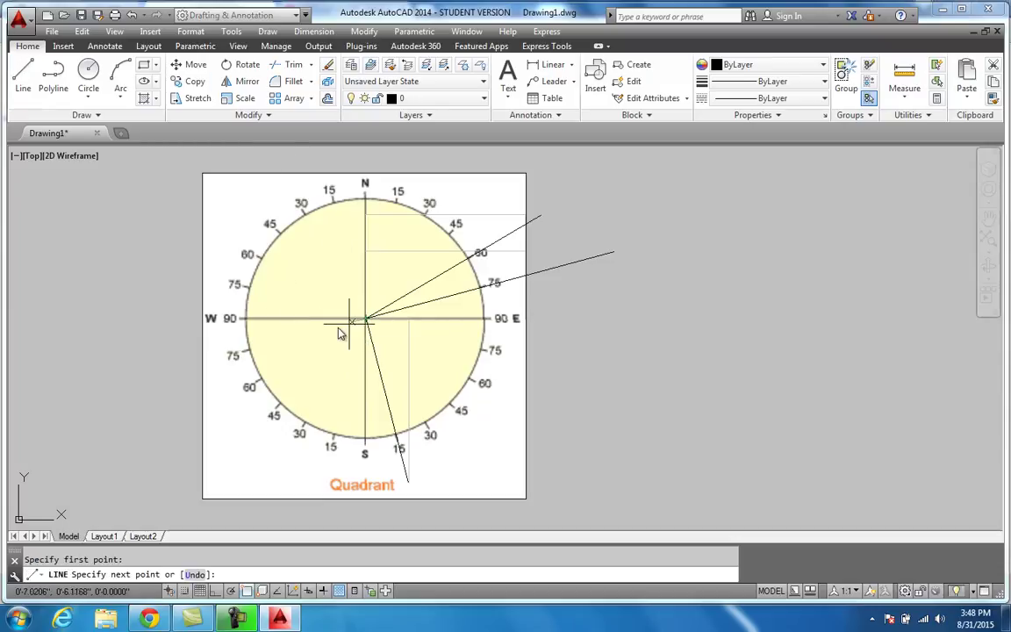
pyautogui.click(201, 361)
pyautogui.press('Escape')
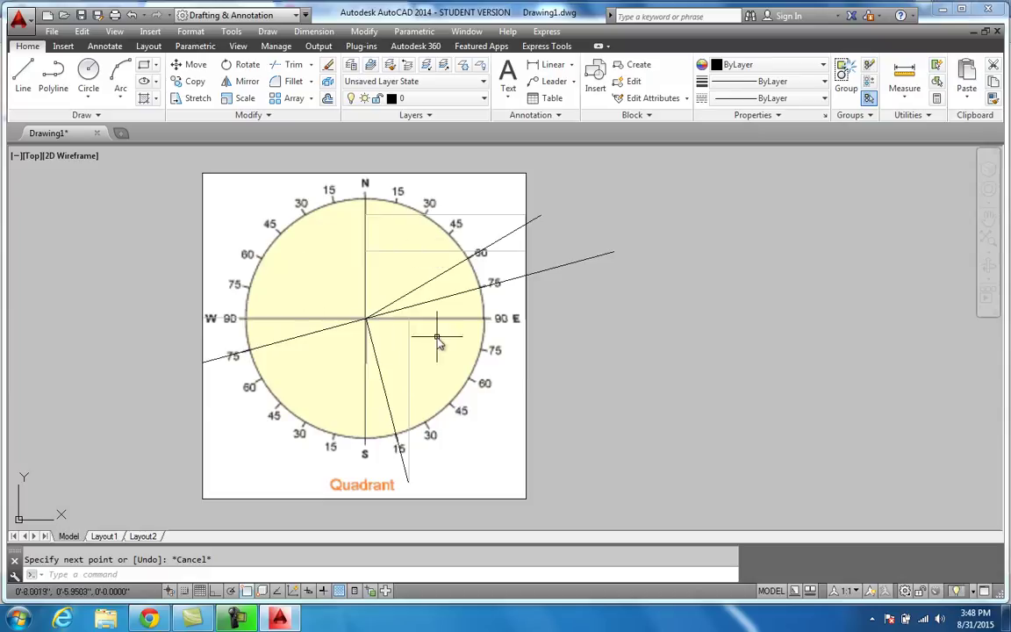
pyautogui.scroll(-5, 298, 355)
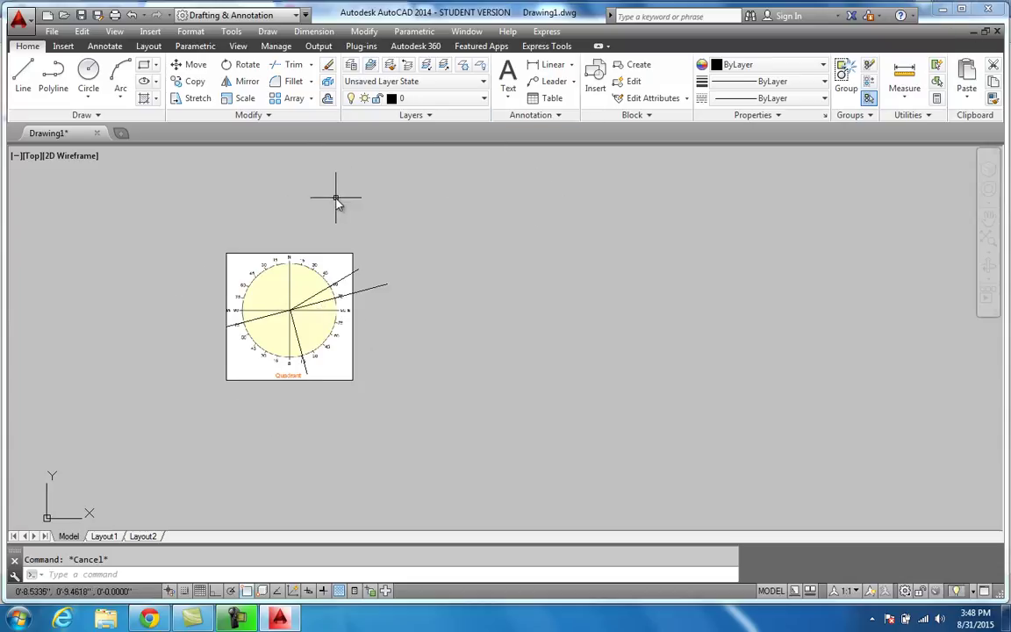
pyautogui.scroll(3, 299, 322)
pyautogui.moveTo(299, 322); pyautogui.dragTo(312, 317, button='middle')
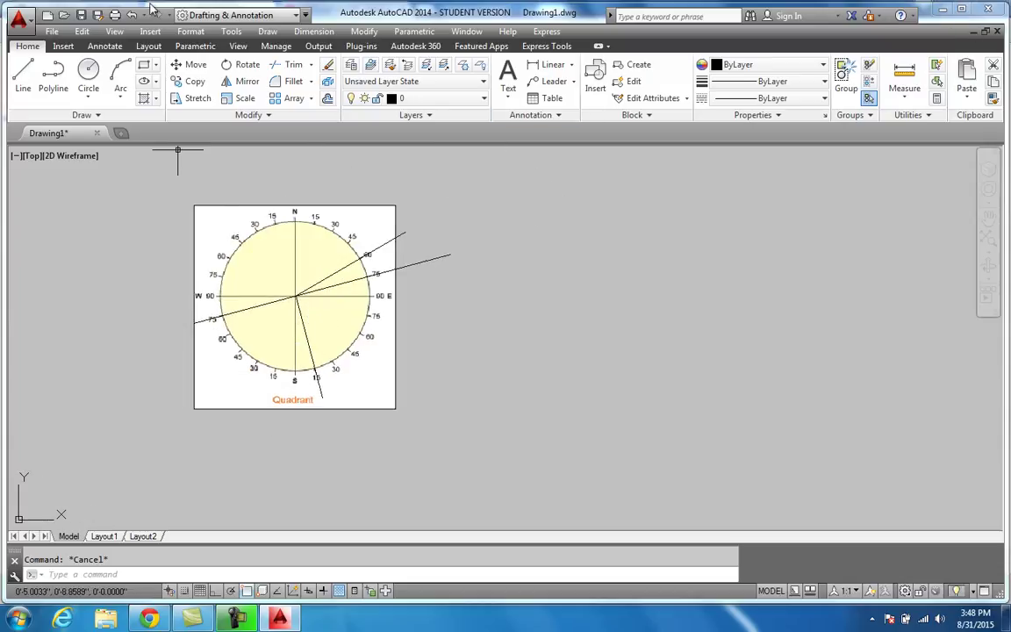
# - Switch to Chrome and open the Project 3 PDF from the Week 3 Tasks page
pyautogui.click(149, 618)
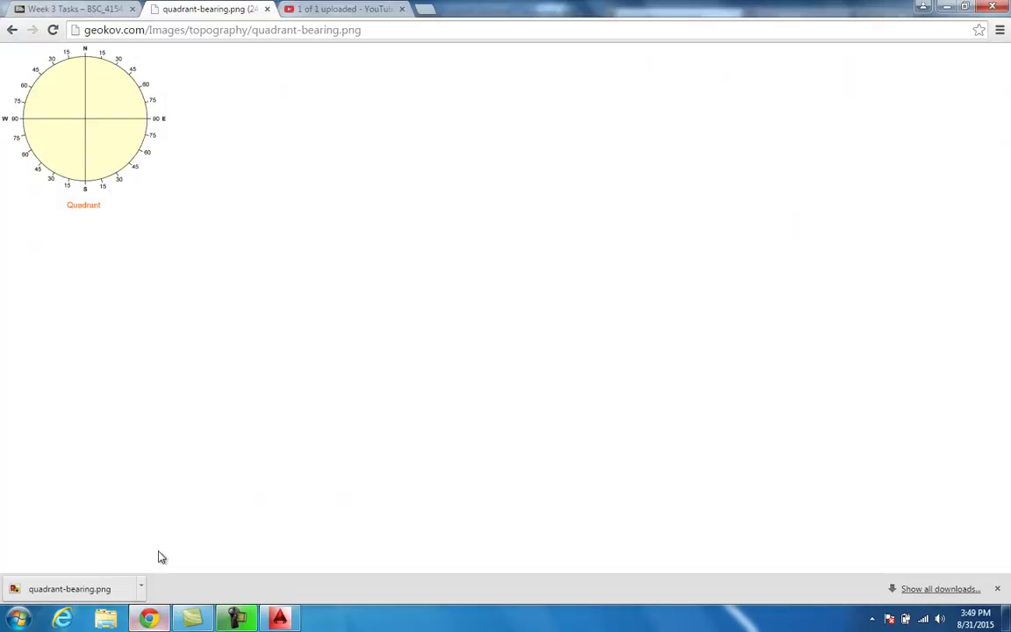
pyautogui.click(103, 16)
pyautogui.scroll(-2, 257, 344)
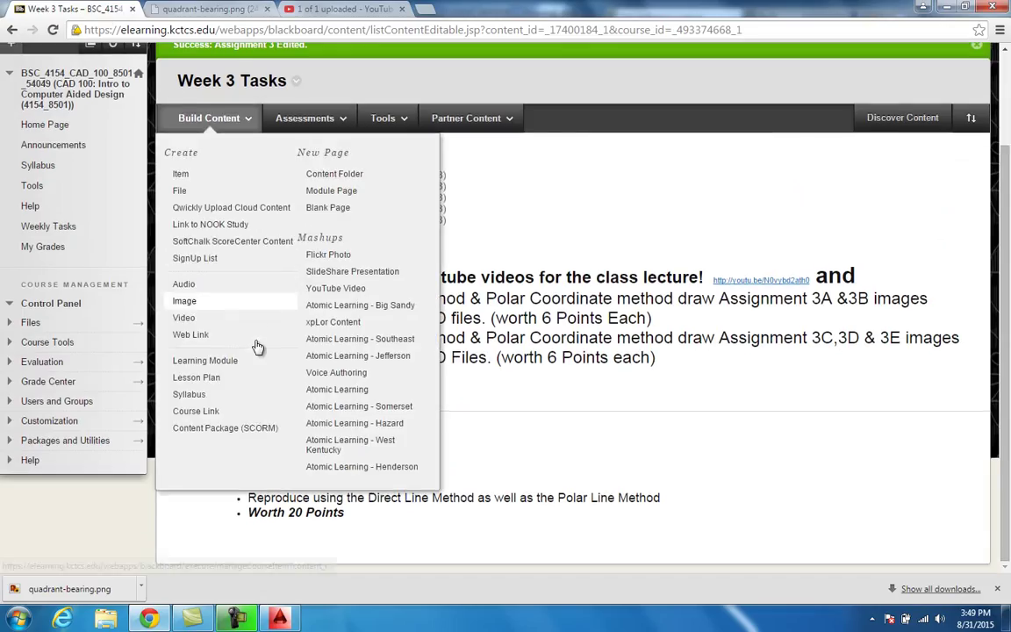
pyautogui.click(321, 453)
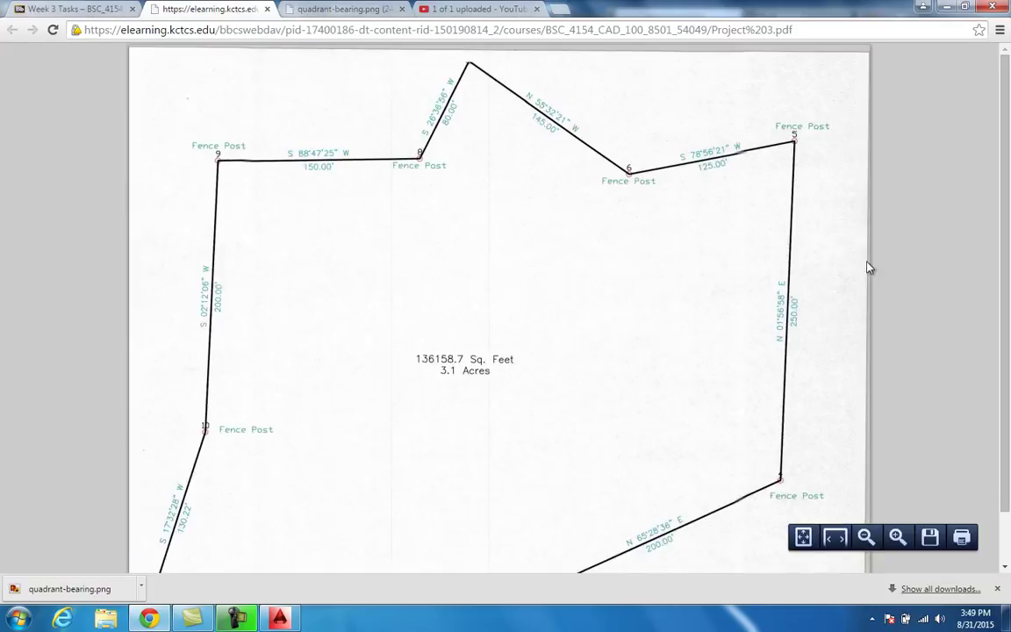
# - Shrink the browser window to a narrow size over the drawing and bring the plat's POB corner into view
pyautogui.click(965, 7)
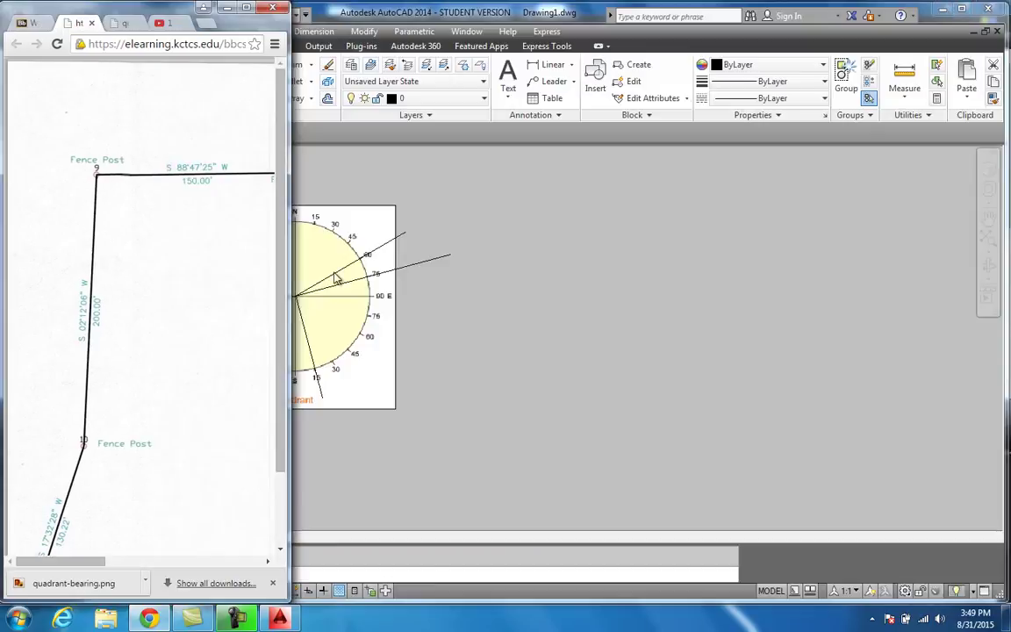
pyautogui.scroll(-1, 255, 456)
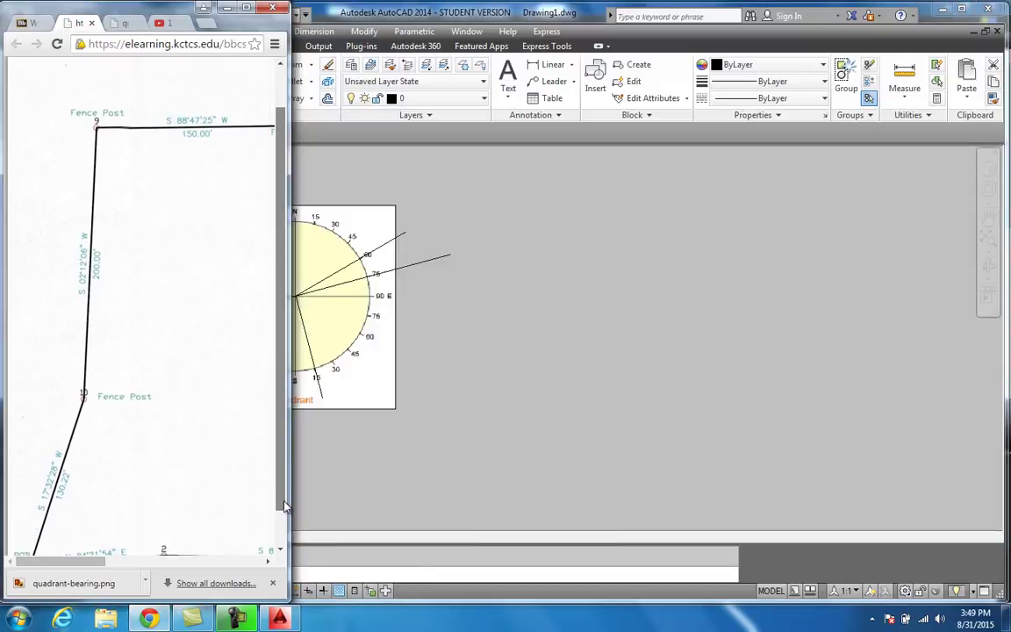
pyautogui.scroll(2, 44, 539)
pyautogui.scroll(-2, 42, 535)
pyautogui.scroll(2, 139, 351)
pyautogui.hscroll(3, 139, 352)
pyautogui.scroll(-2, 113, 462)
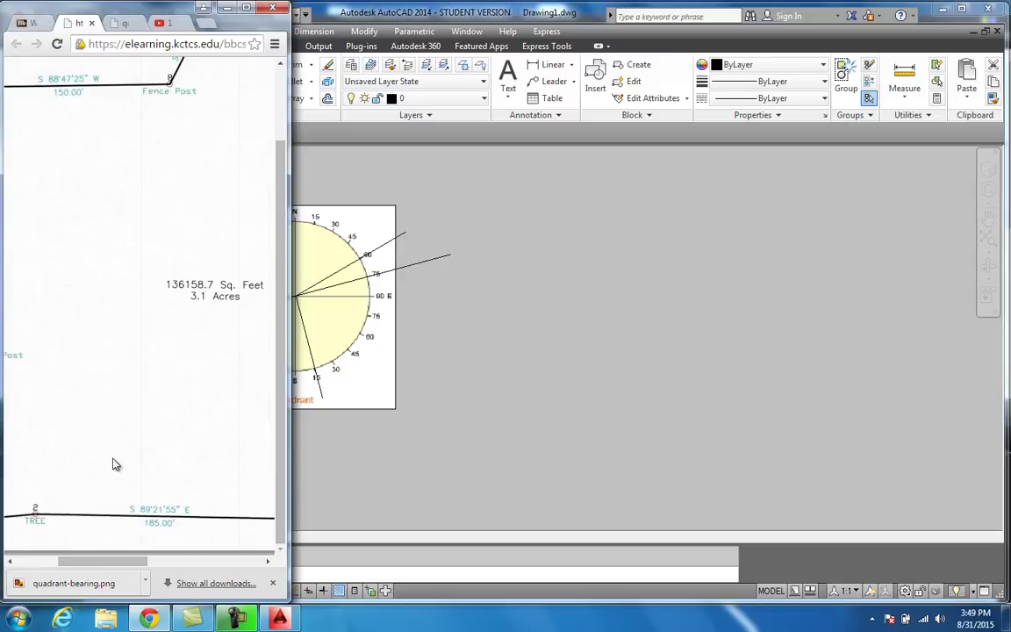
pyautogui.moveTo(115, 564); pyautogui.dragTo(44, 561)
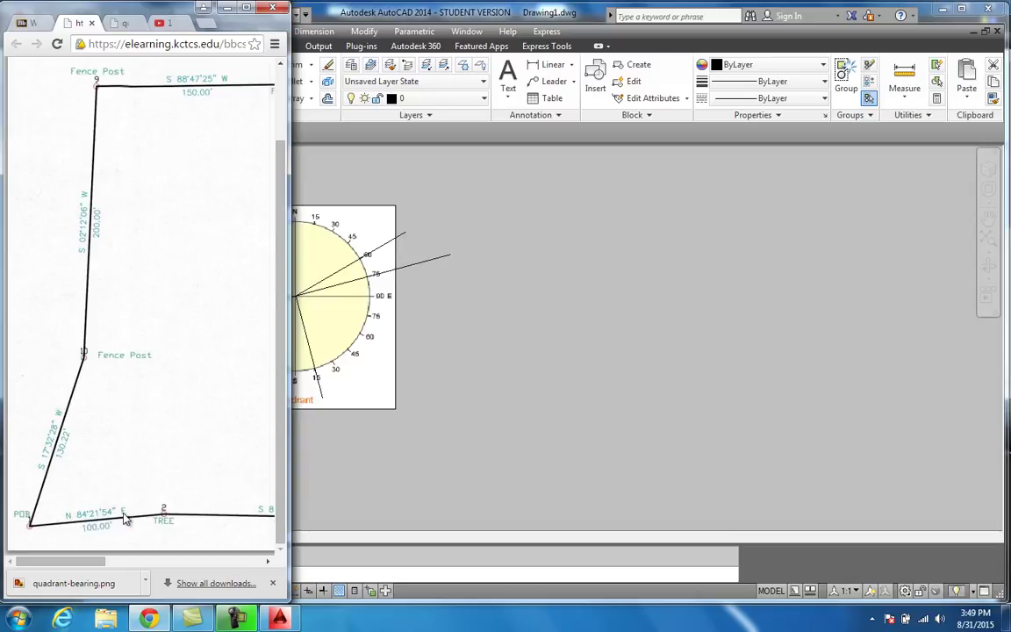
# - Switch to AutoCAD and draw a line from the compass centre past the circle at about N 84° E
pyautogui.click(371, 457)
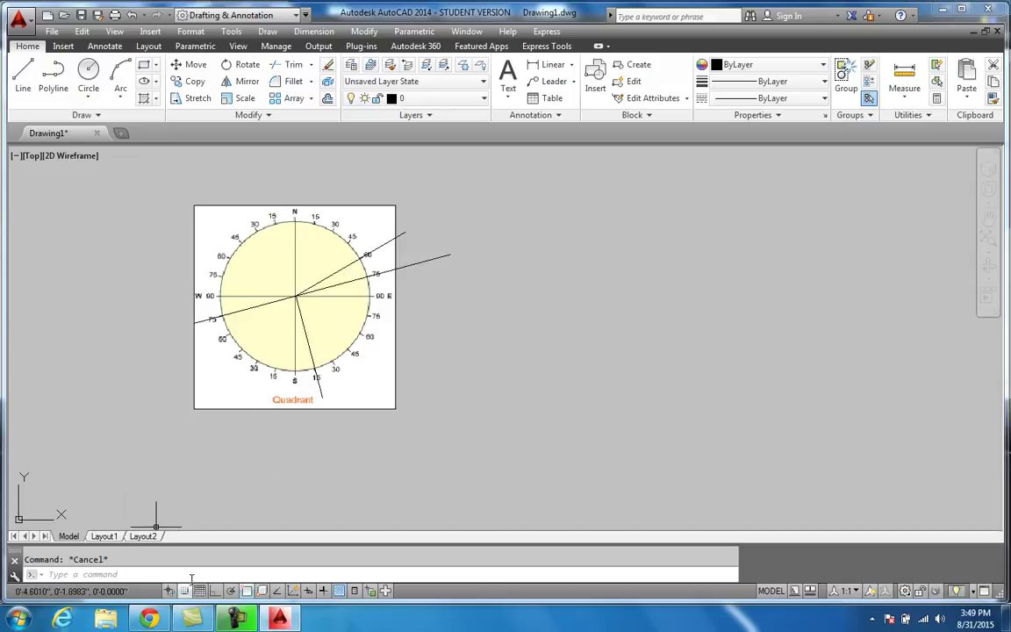
pyautogui.click(150, 619)
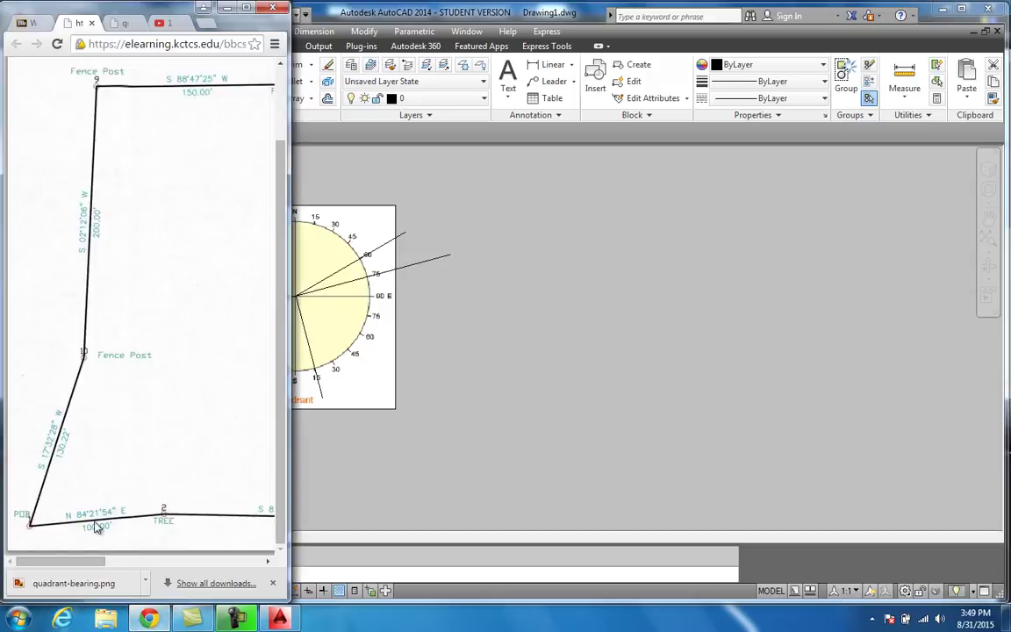
pyautogui.click(329, 440)
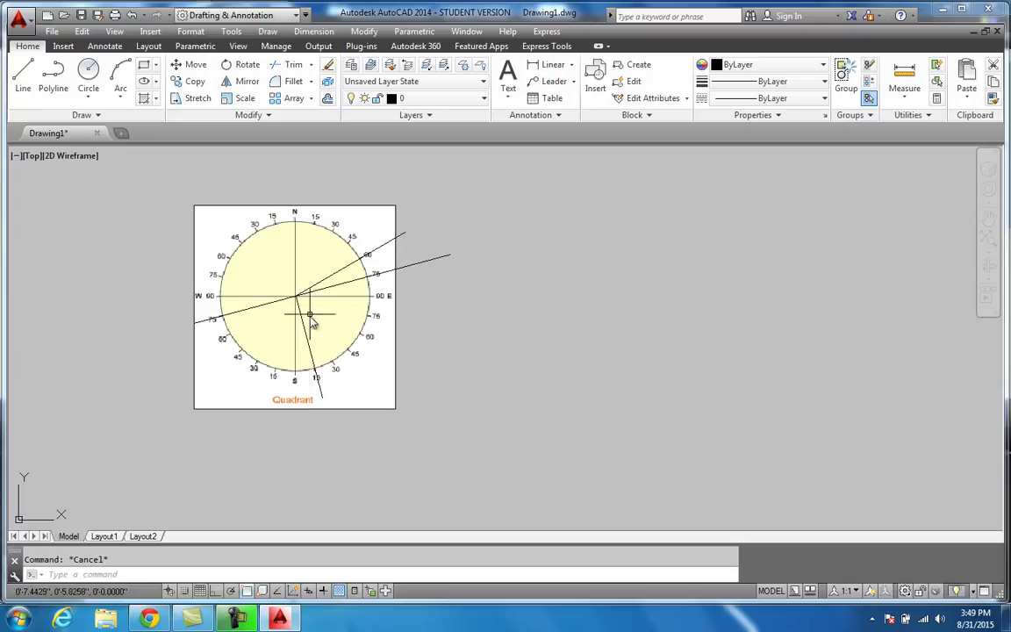
pyautogui.click(23, 77)
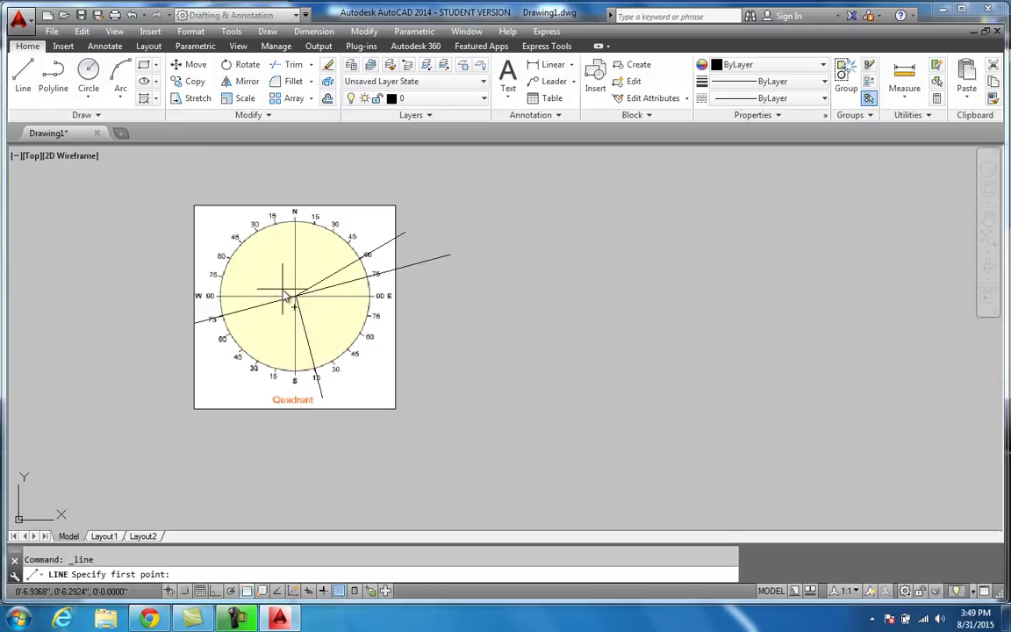
pyautogui.click(296, 297)
pyautogui.scroll(6, 320, 298)
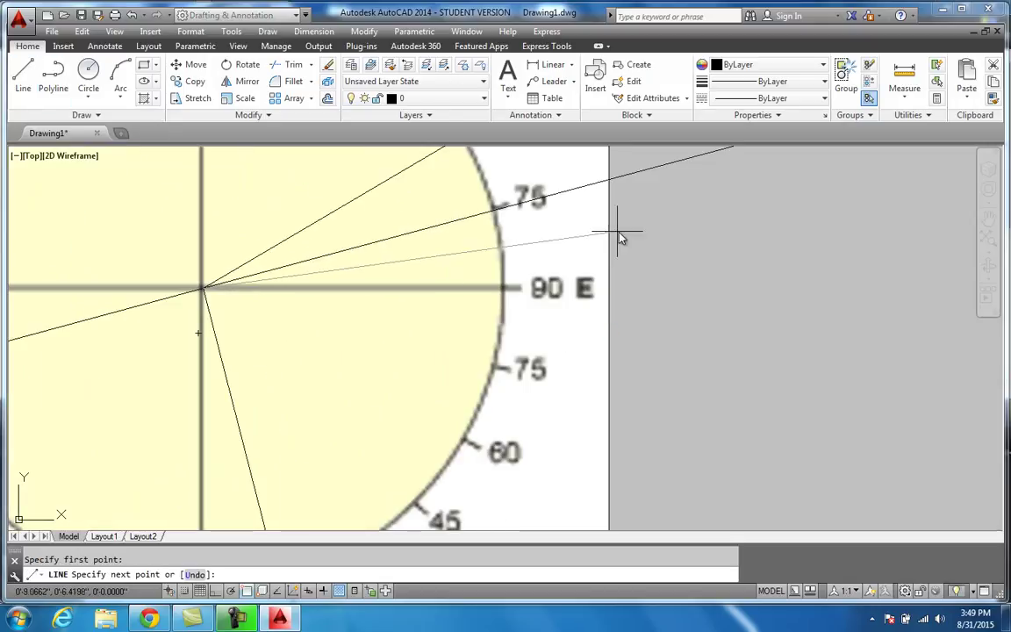
pyautogui.click(649, 241)
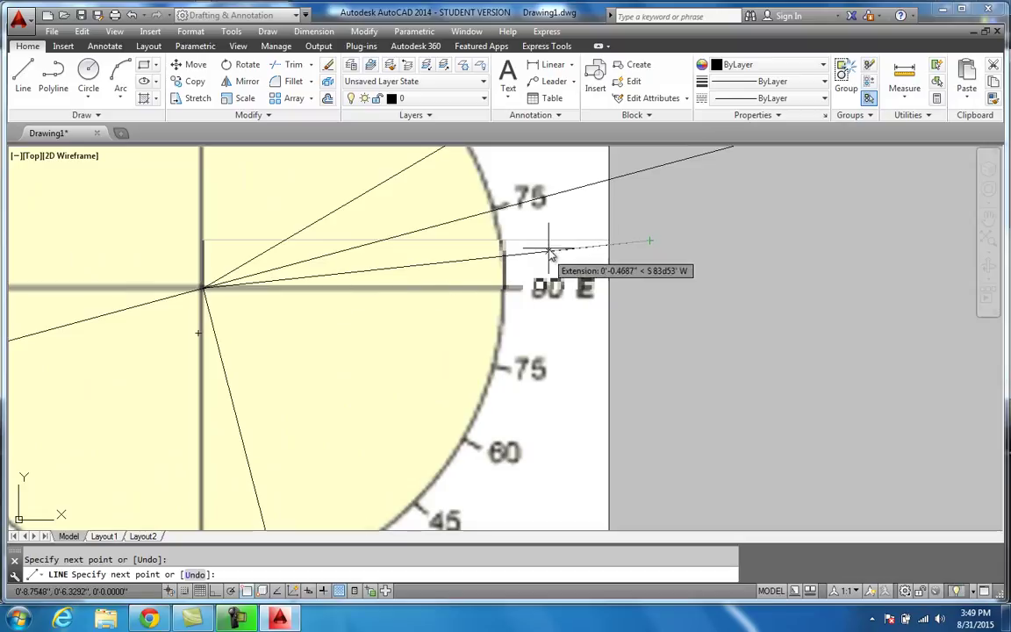
pyautogui.press('Escape')
pyautogui.press('Escape')
# - Arrange the browser and AutoCAD windows side by side so the plat and the whole compass are visible together
pyautogui.click(150, 620)
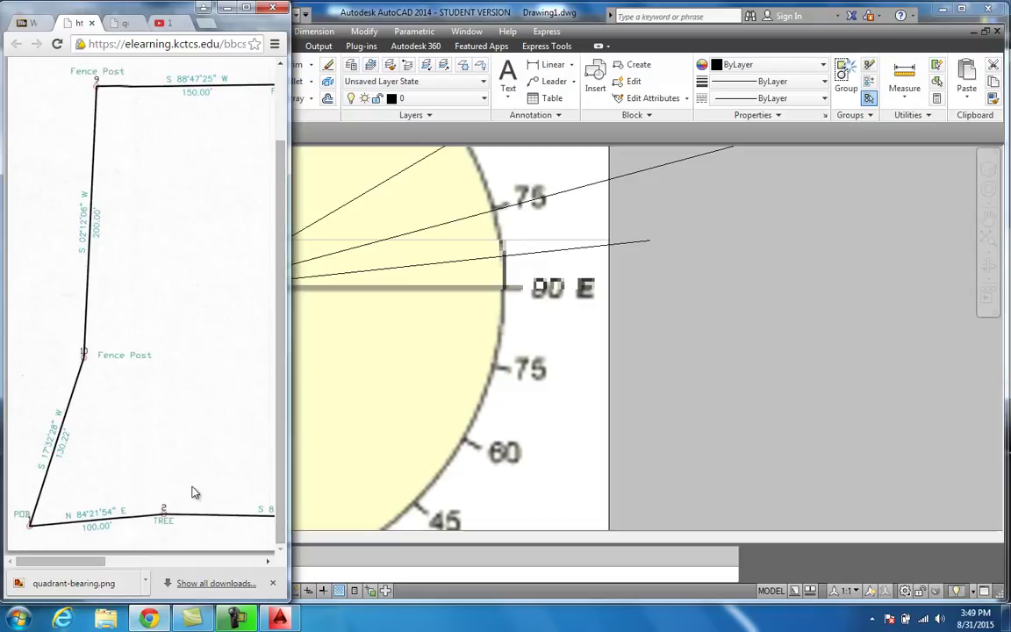
pyautogui.click(493, 17)
pyautogui.moveTo(2, 141); pyautogui.dragTo(317, 196)
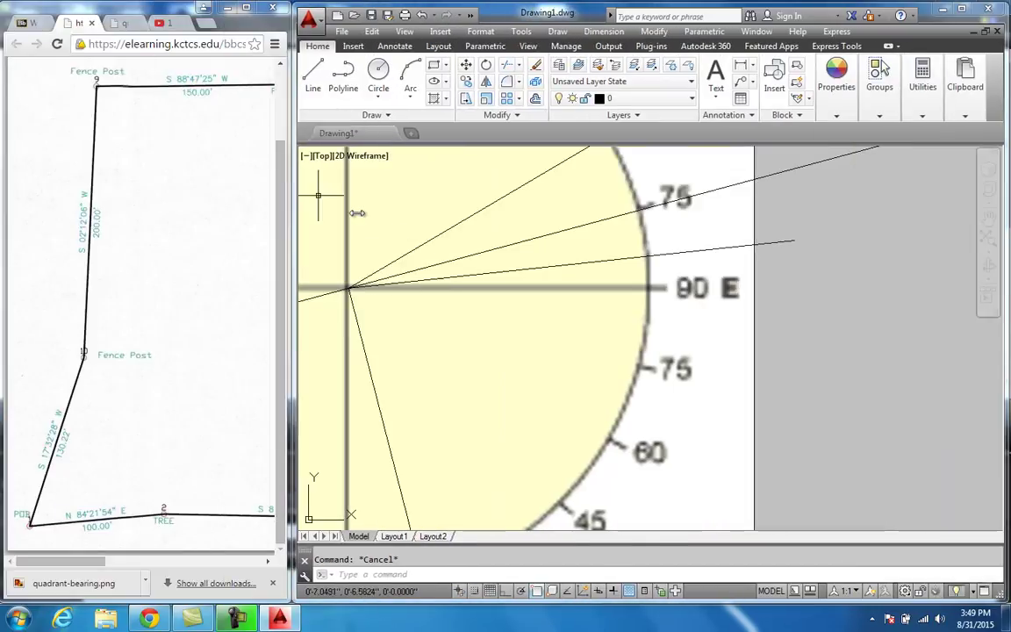
pyautogui.scroll(-4, 778, 320)
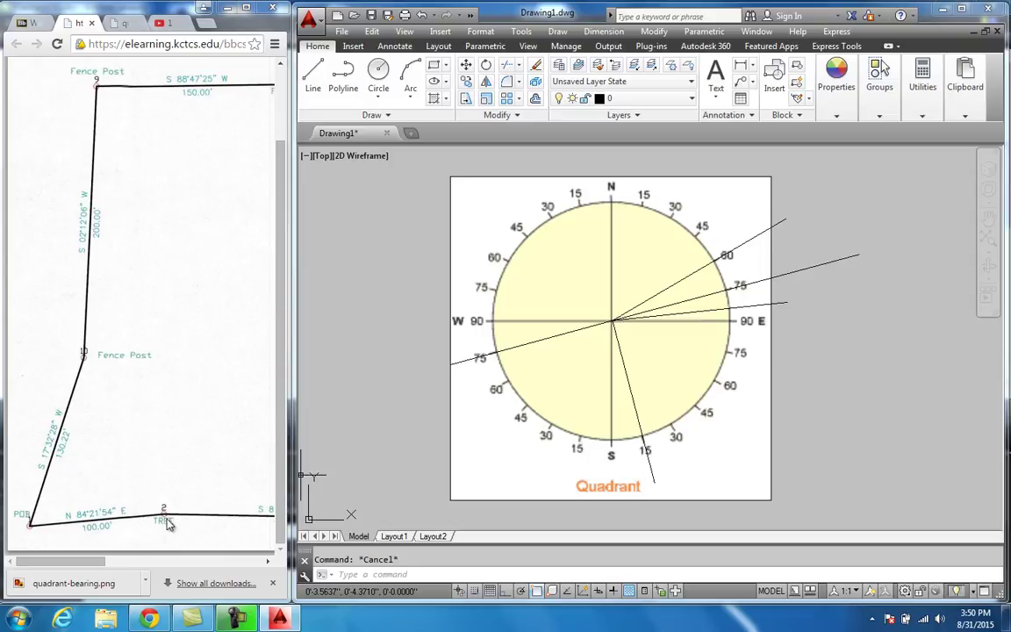
# - Examine the plat's course between points 2 and 3, then return to the POB corner
pyautogui.moveTo(89, 562); pyautogui.dragTo(158, 566)
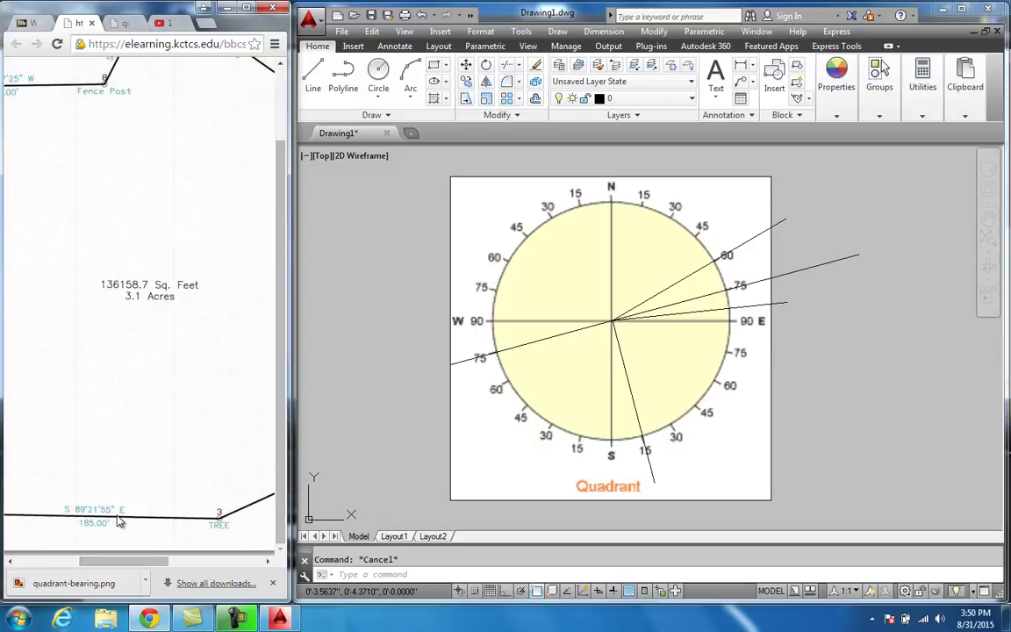
pyautogui.hscroll(-6, 113, 526)
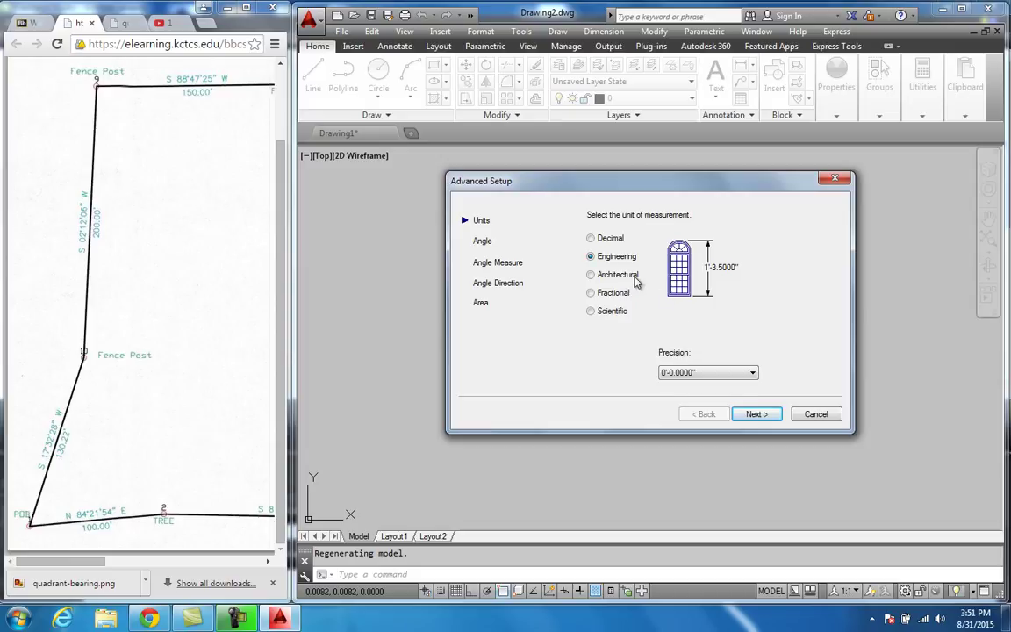
# - Accept Engineering units for the new drawing, set Surveyor angles with N0d00'00"E precision, and accept East and the default angle direction
pyautogui.click(760, 415)
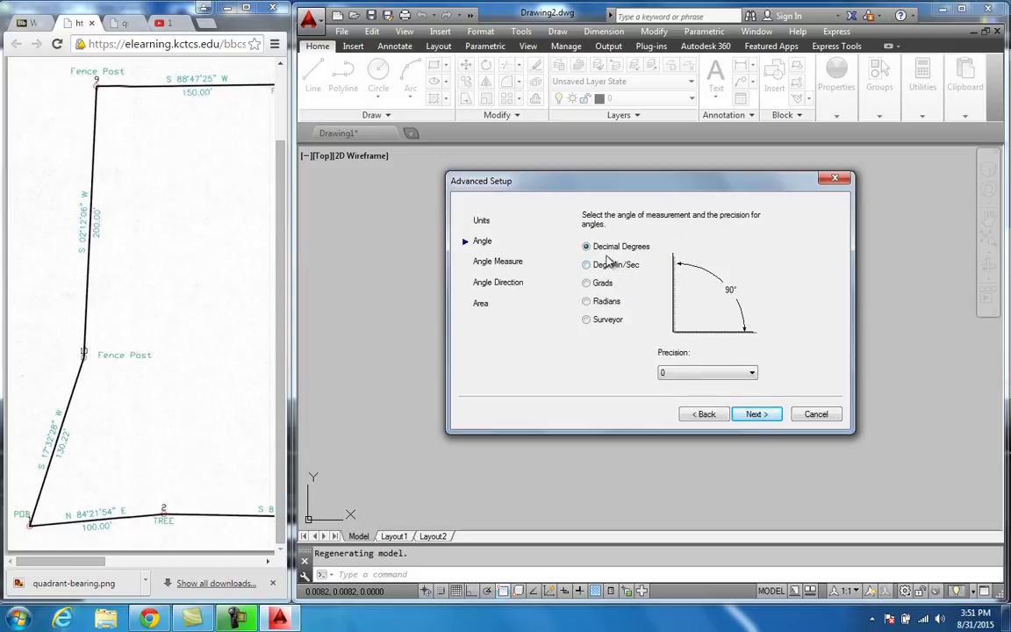
pyautogui.click(587, 320)
pyautogui.click(692, 374)
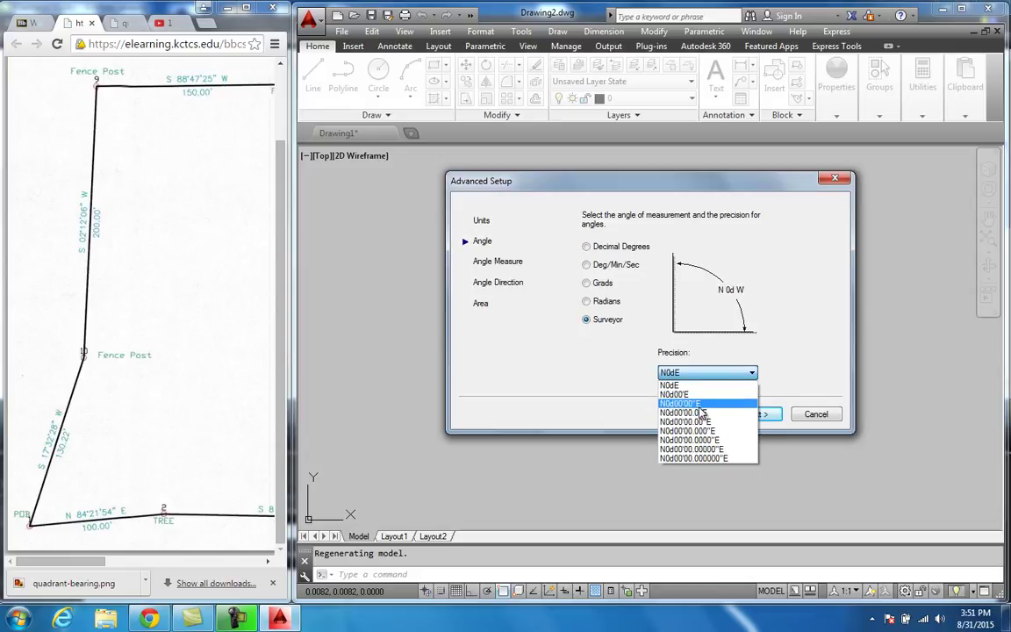
pyautogui.click(700, 405)
pyautogui.click(755, 415)
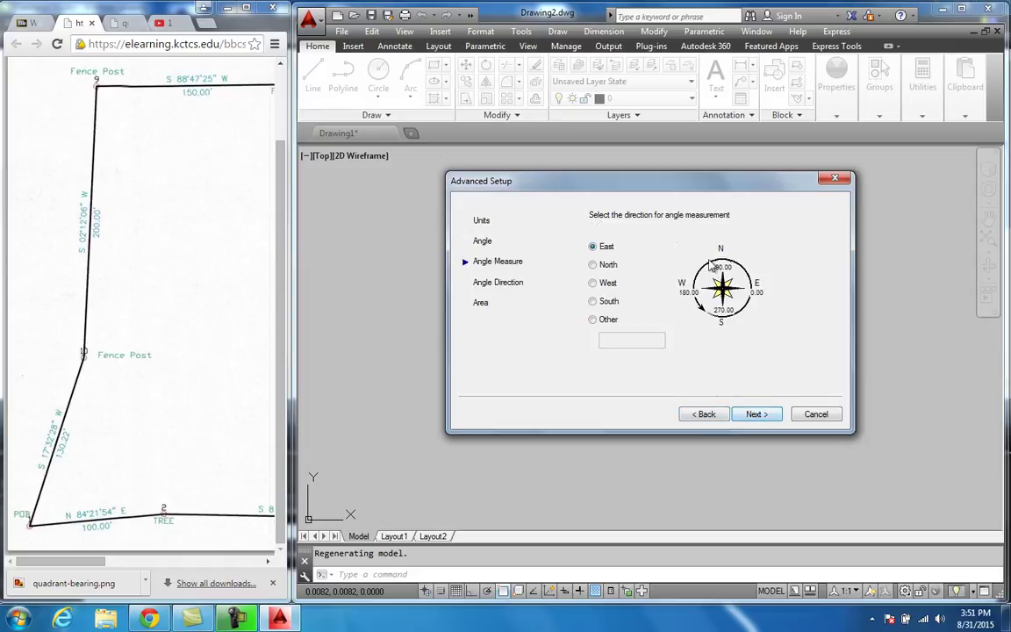
pyautogui.click(760, 418)
pyautogui.click(759, 418)
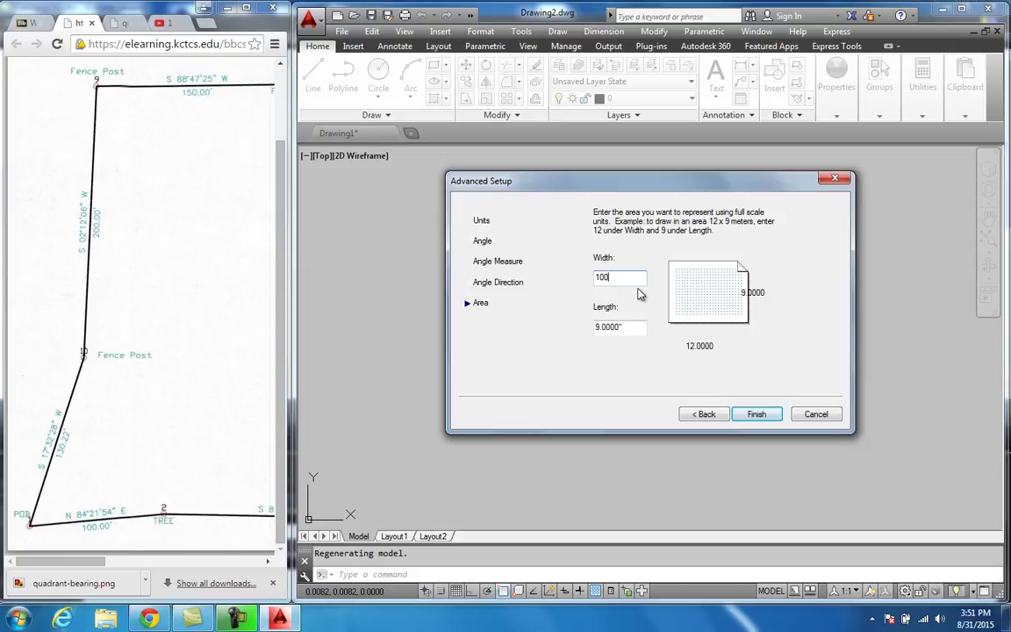
# - Set the drawing area to 1000' wide and 1000' long, finish the setup, and zoom to show all of it
pyautogui.write("'")
pyautogui.moveTo(643, 328); pyautogui.dragTo(550, 333)
pyautogui.write('100')
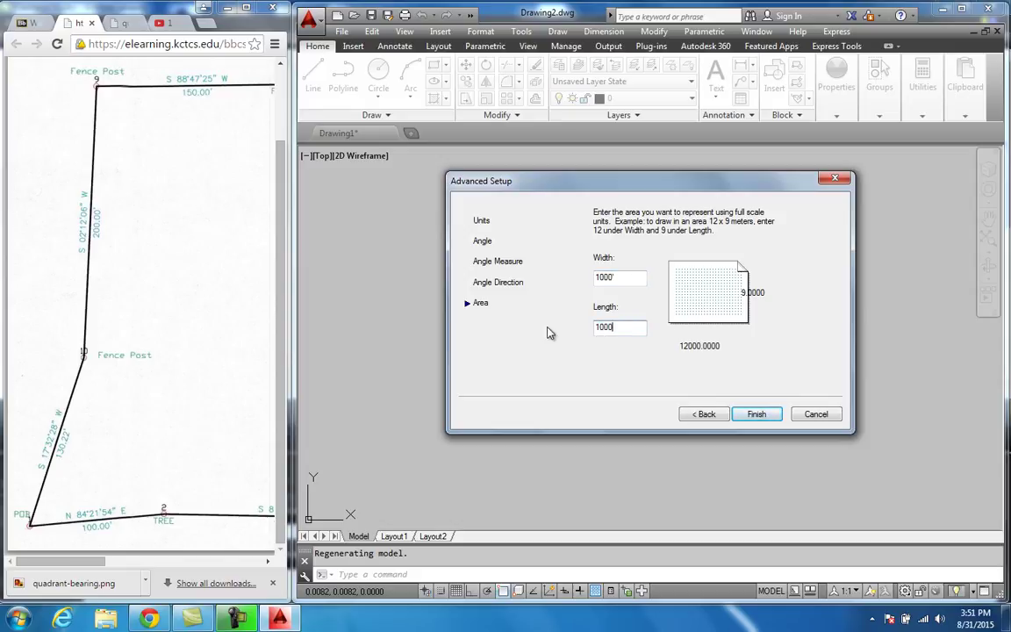
pyautogui.write('0')
pyautogui.click(742, 416)
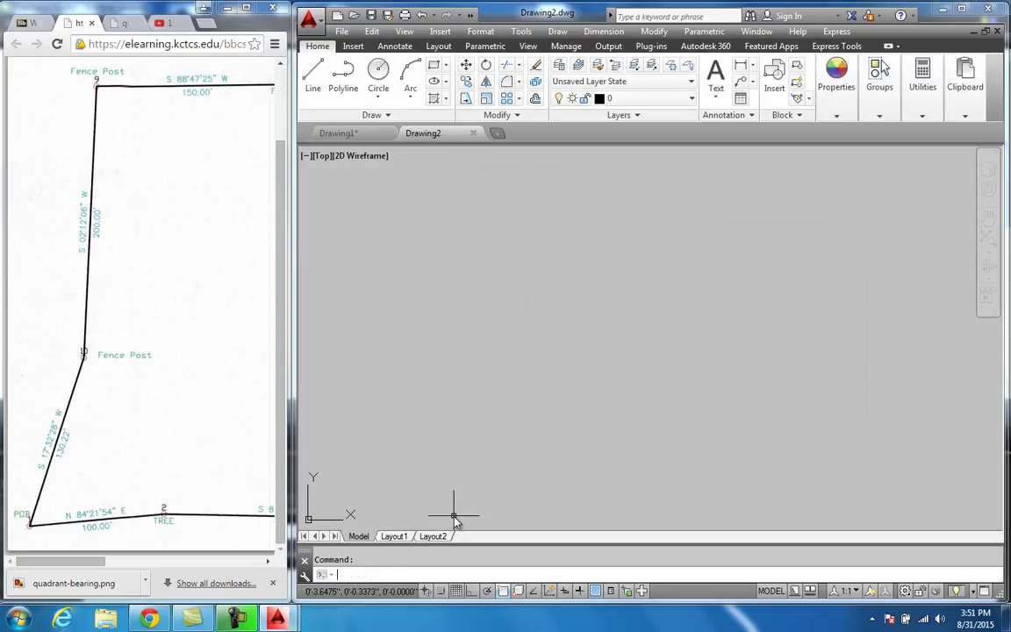
pyautogui.write('z')
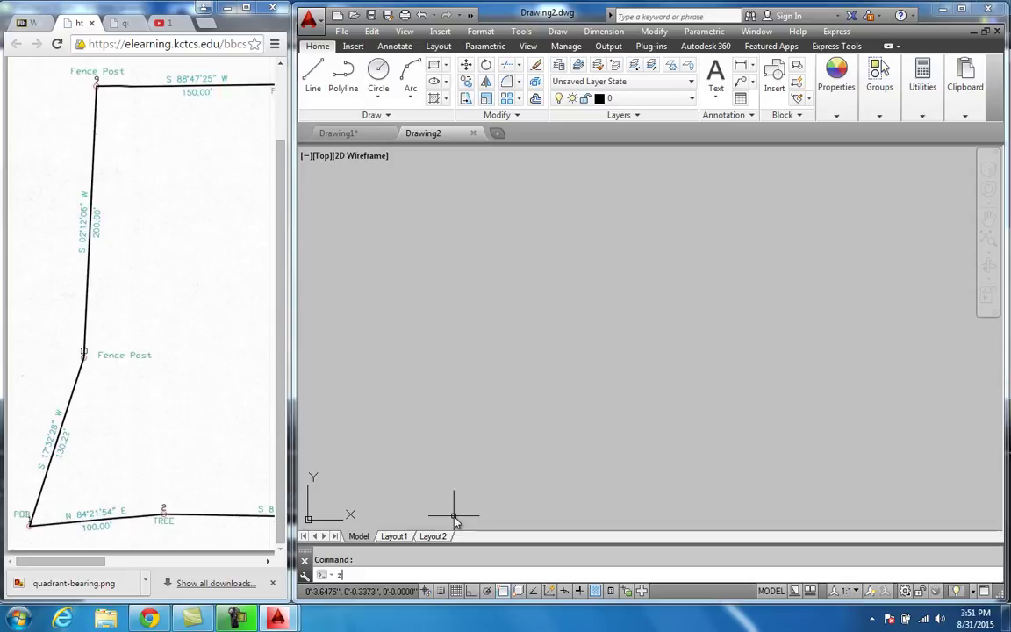
pyautogui.press('Return')
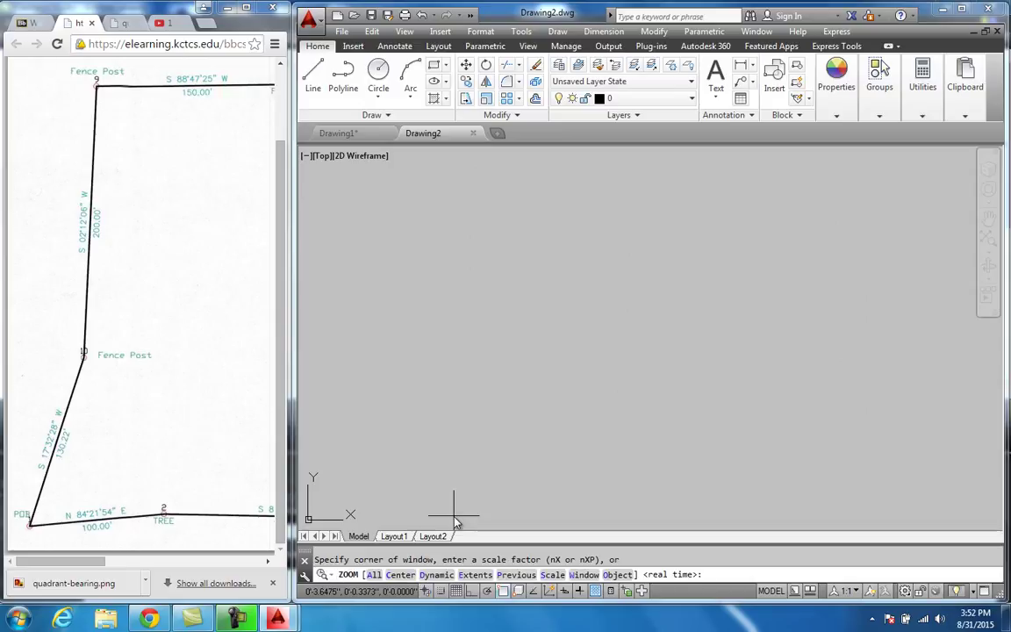
pyautogui.click(375, 575)
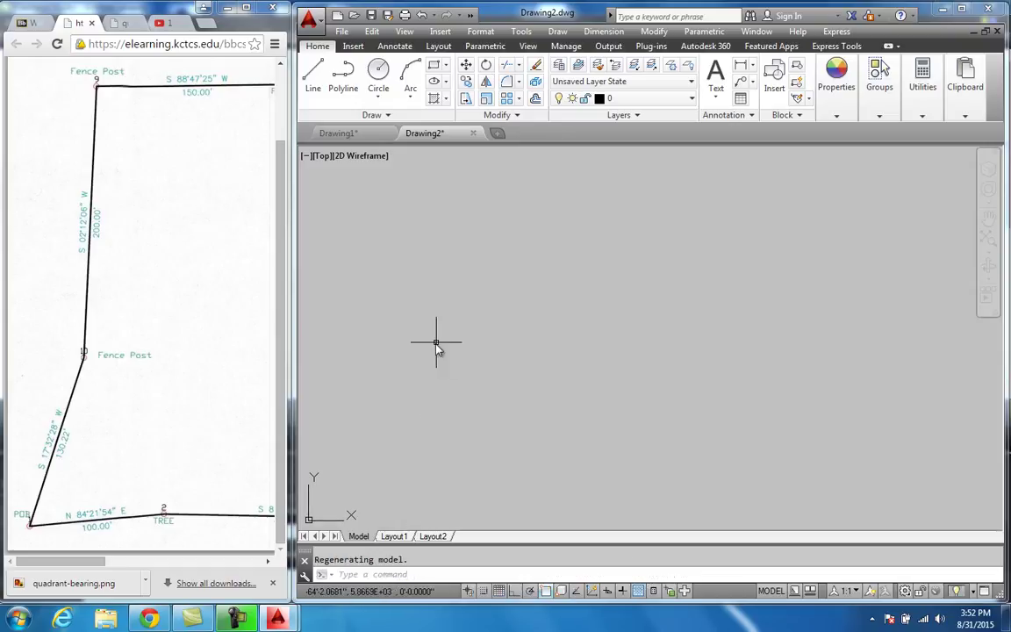
# - Draw the plat's first boundary line from 0,0 with a length of 100' and a bearing of N84d21'54"E
pyautogui.click(314, 75)
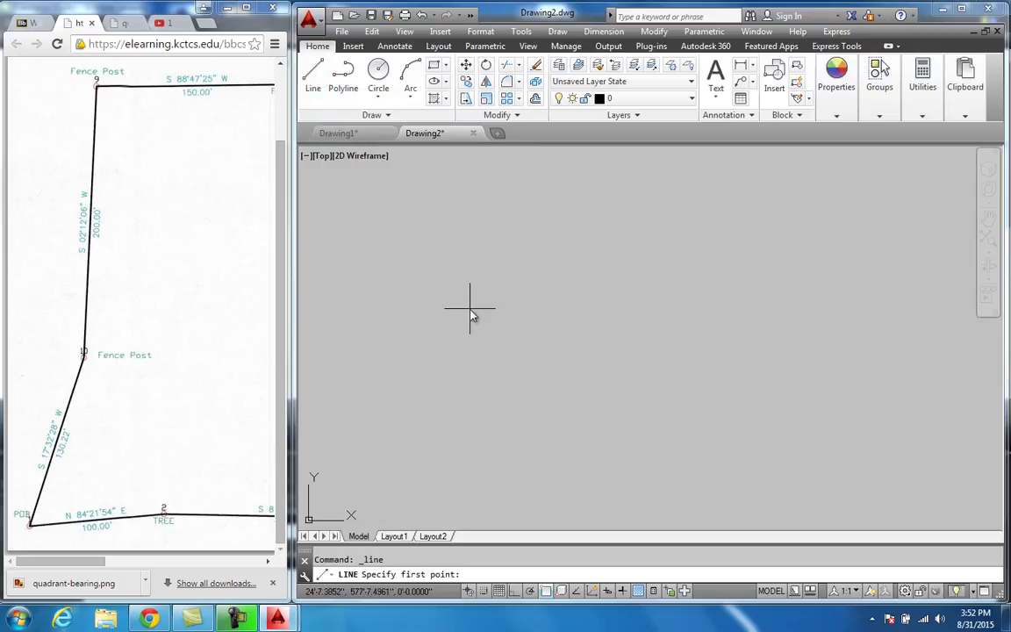
pyautogui.write('0,0')
pyautogui.press('Return')
pyautogui.scroll(-4, 500, 311)
pyautogui.moveTo(616, 305)
pyautogui.mouseDown(button='middle')
pyautogui.moveTo(517, 339)
pyautogui.moveTo(507, 371)
pyautogui.mouseUp(button='middle')
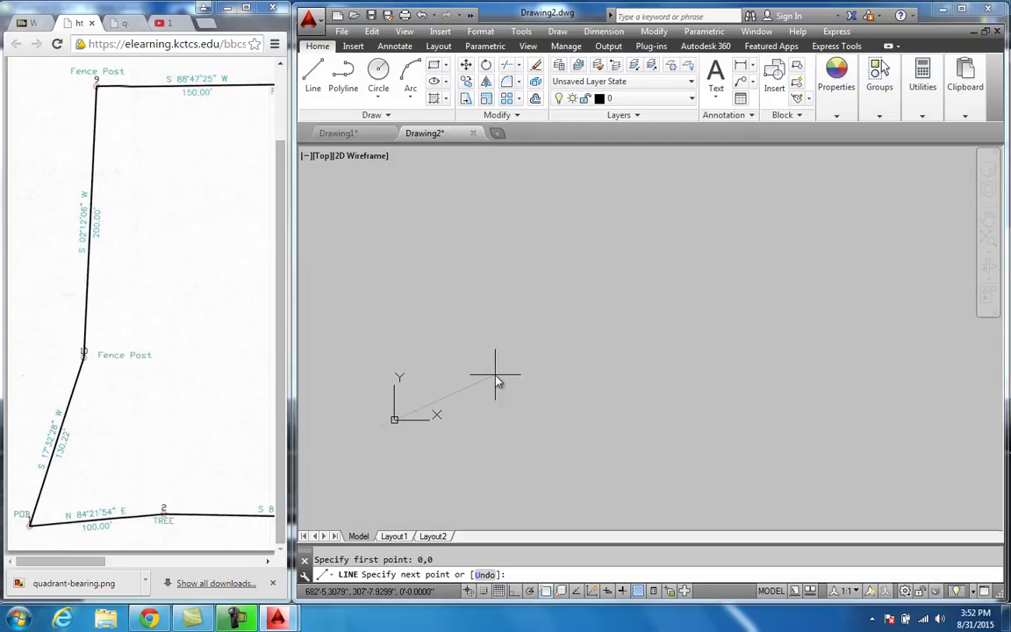
pyautogui.write('@100\'<n84d21\'54"e')
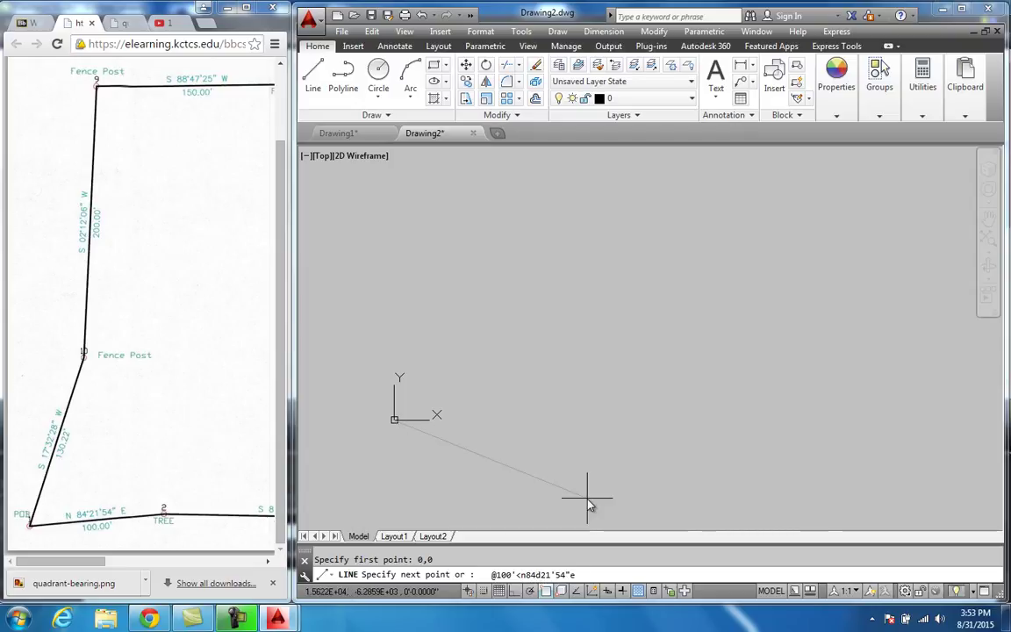
pyautogui.press('Return')
pyautogui.scroll(6, 395, 438)
pyautogui.scroll(4, 431, 432)
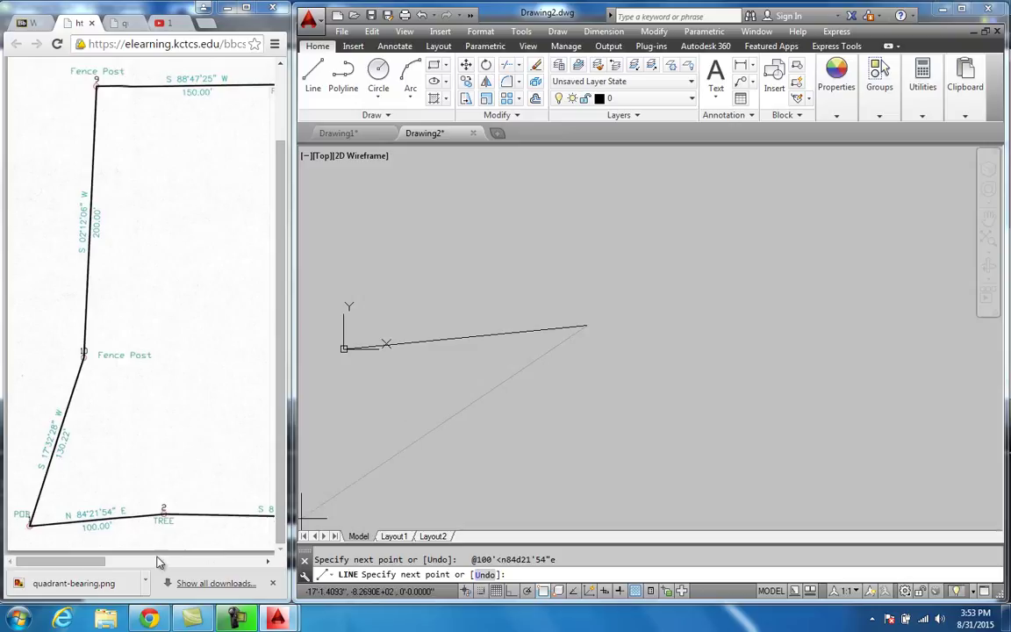
# - Continue the boundary from point 2 with a 185' line at S89d21'55"E and end the line command
pyautogui.moveTo(106, 562); pyautogui.dragTo(144, 566)
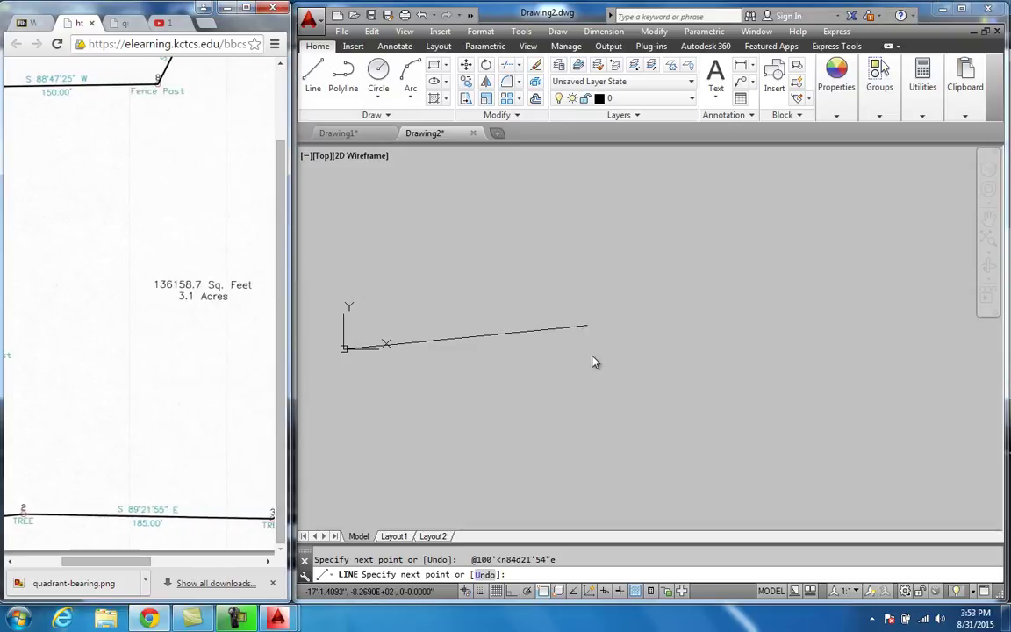
pyautogui.click(660, 383)
pyautogui.write('@185\'<s89d21\'55"e')
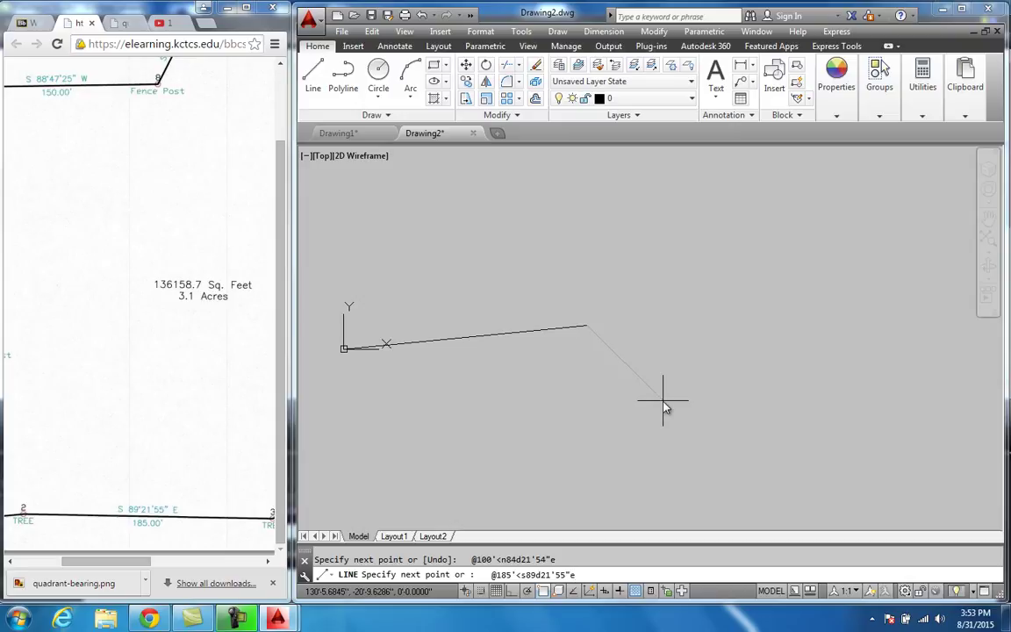
pyautogui.press('Return')
pyautogui.scroll(-4, 667, 409)
pyautogui.moveTo(649, 408); pyautogui.dragTo(653, 400, button='middle')
pyautogui.press('Return')
pyautogui.scroll(2, 637, 396)
pyautogui.scroll(2, 546, 381)
pyautogui.scroll(-2, 667, 388)
pyautogui.moveTo(668, 388); pyautogui.dragTo(645, 388, button='middle')
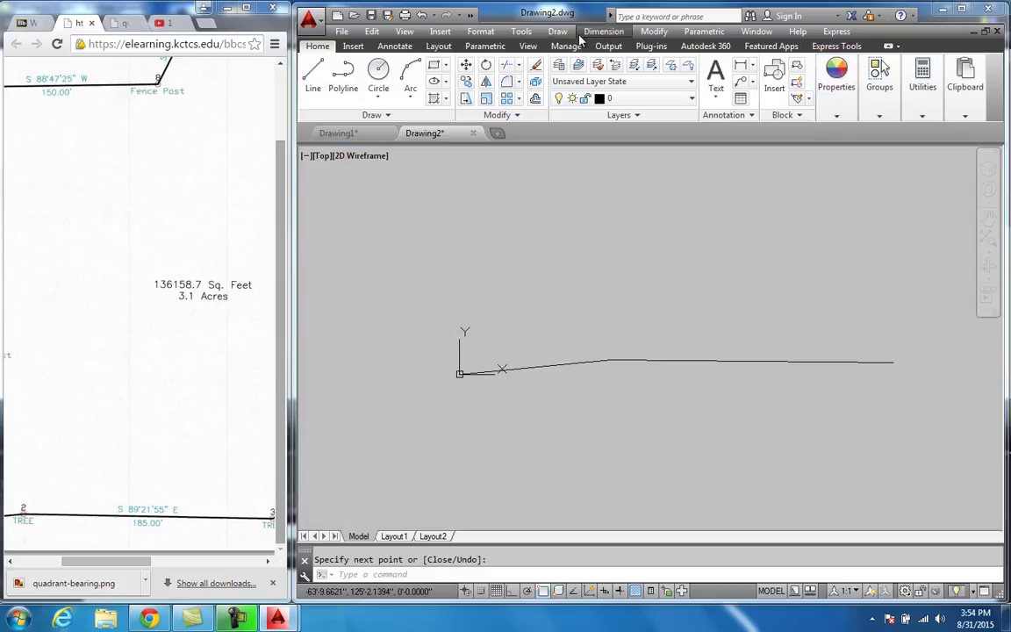
# - Set the point style to a plain circle sized in absolute units
pyautogui.click(480, 32)
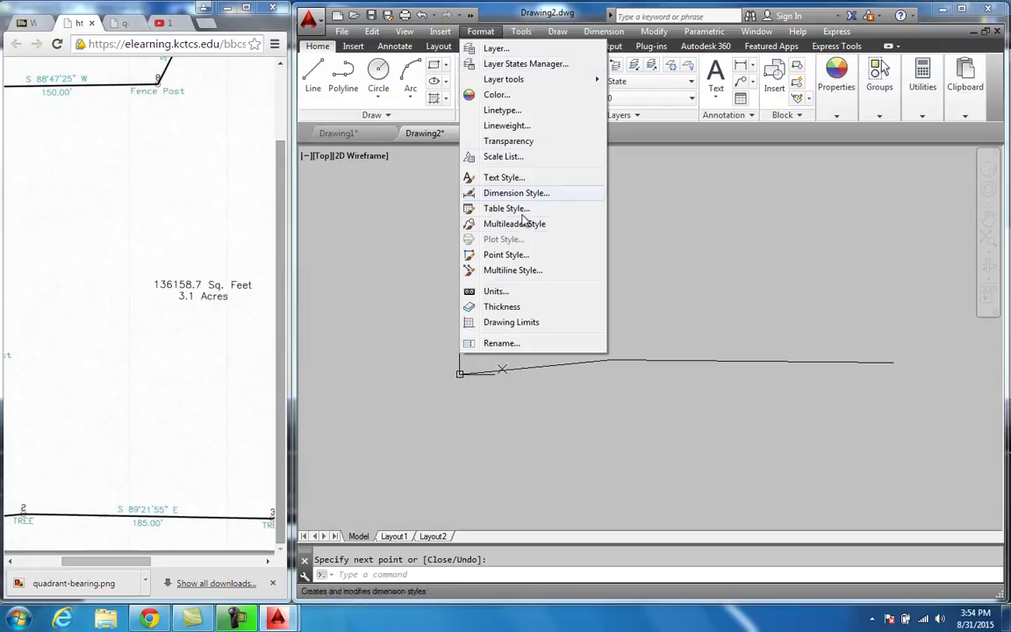
pyautogui.click(507, 255)
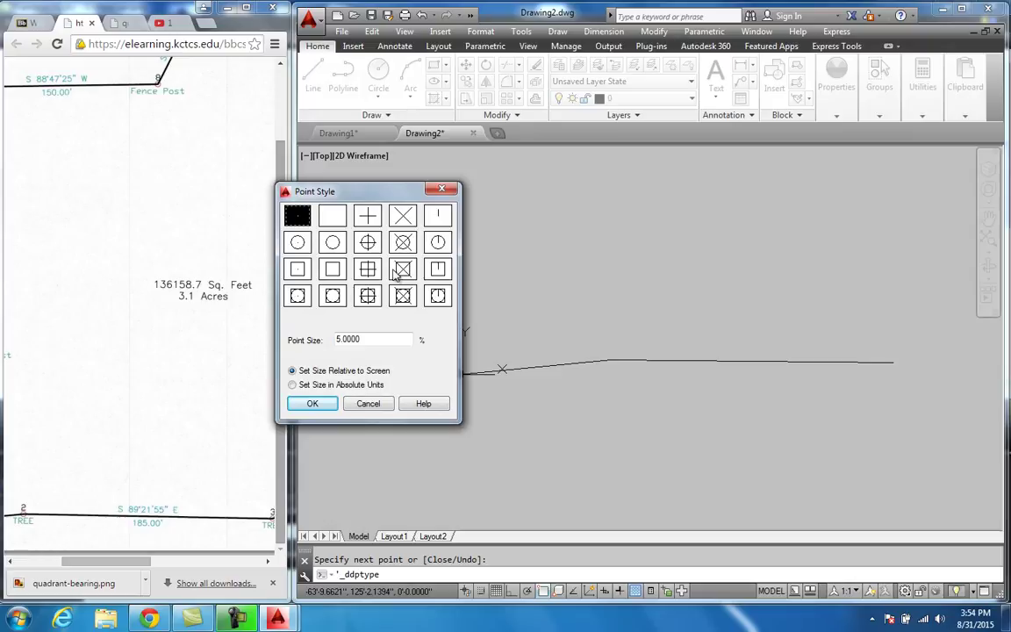
pyautogui.click(334, 245)
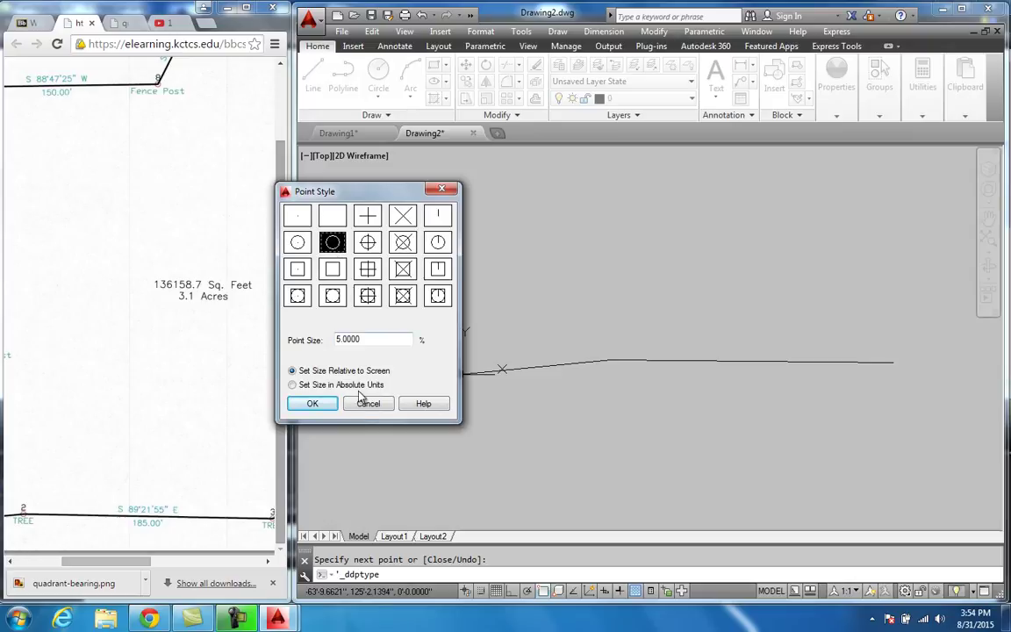
pyautogui.click(293, 385)
pyautogui.click(311, 404)
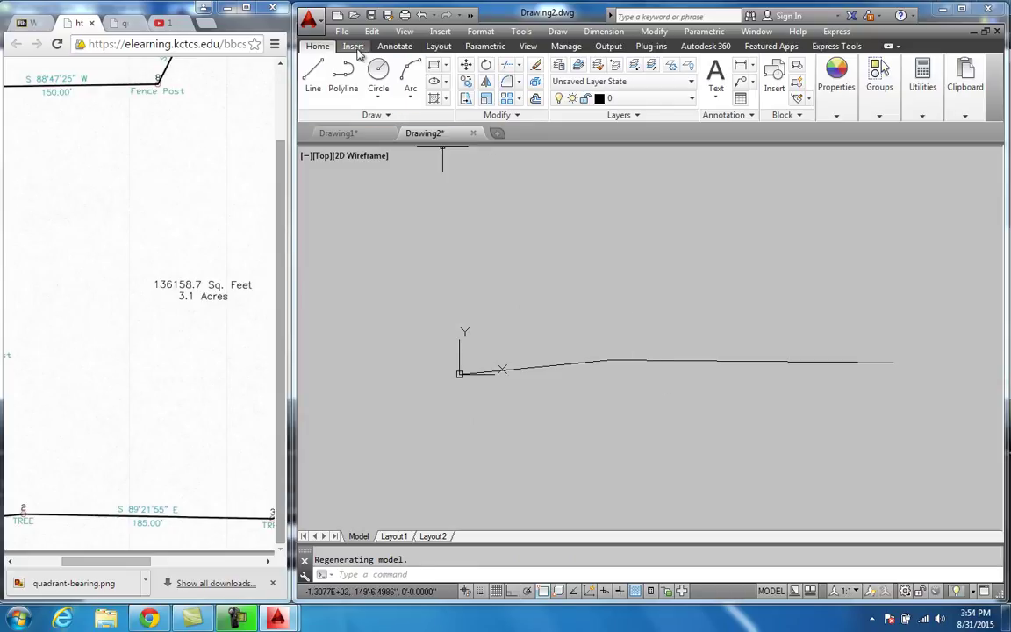
# - Place a point where the two boundary lines meet
pyautogui.click(387, 115)
pyautogui.click(377, 132)
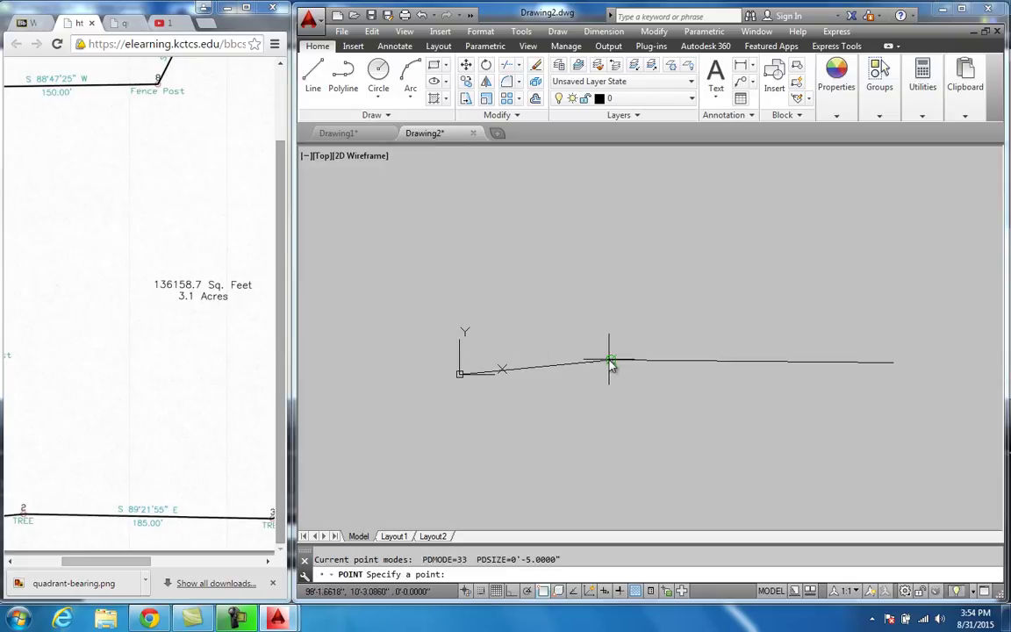
pyautogui.scroll(2, 609, 374)
pyautogui.scroll(3, 605, 364)
pyautogui.scroll(3, 636, 351)
pyautogui.scroll(-1, 635, 350)
pyautogui.press('Escape')
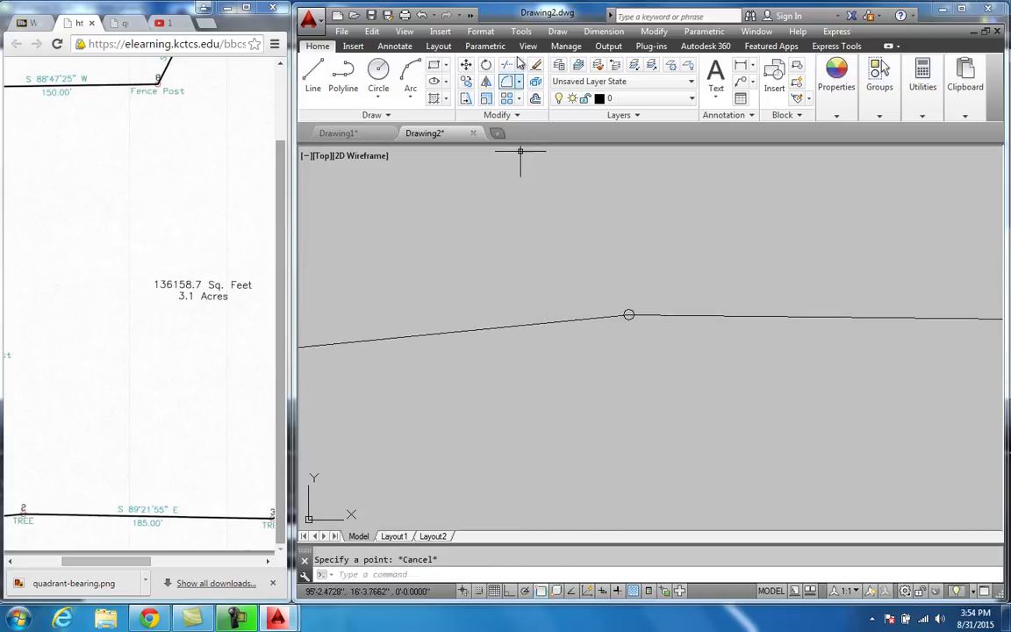
# - Set the point size to 25 units in the point style
pyautogui.click(480, 31)
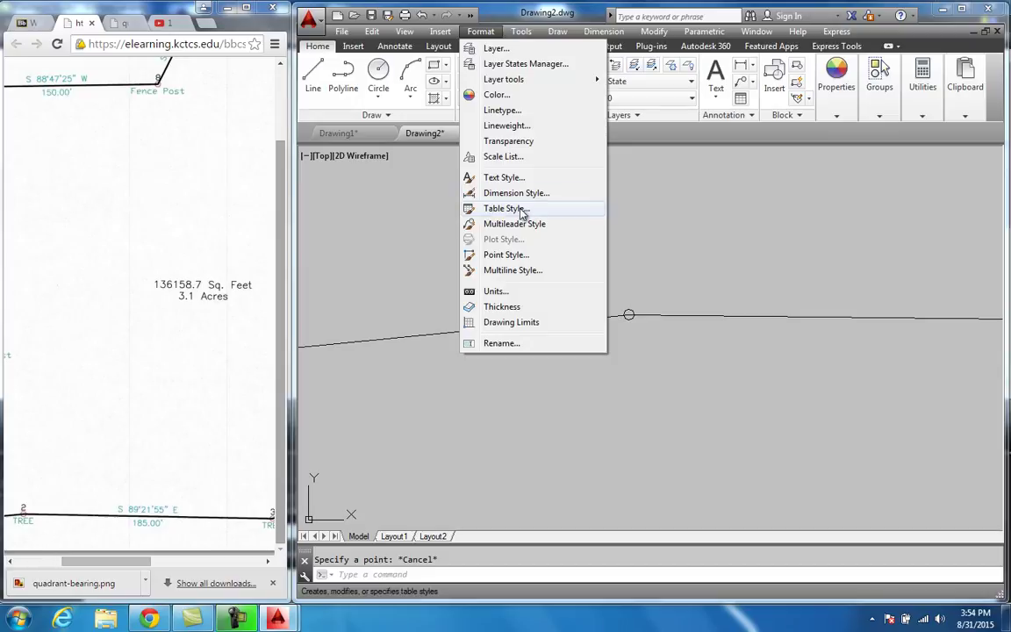
pyautogui.click(518, 256)
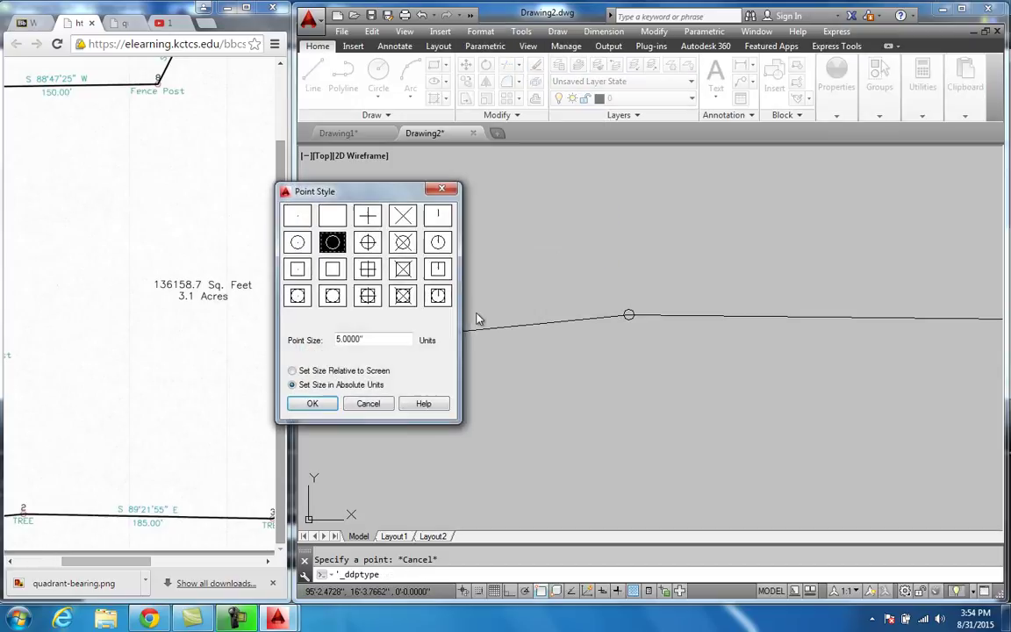
pyautogui.press('Tab')
pyautogui.write('25')
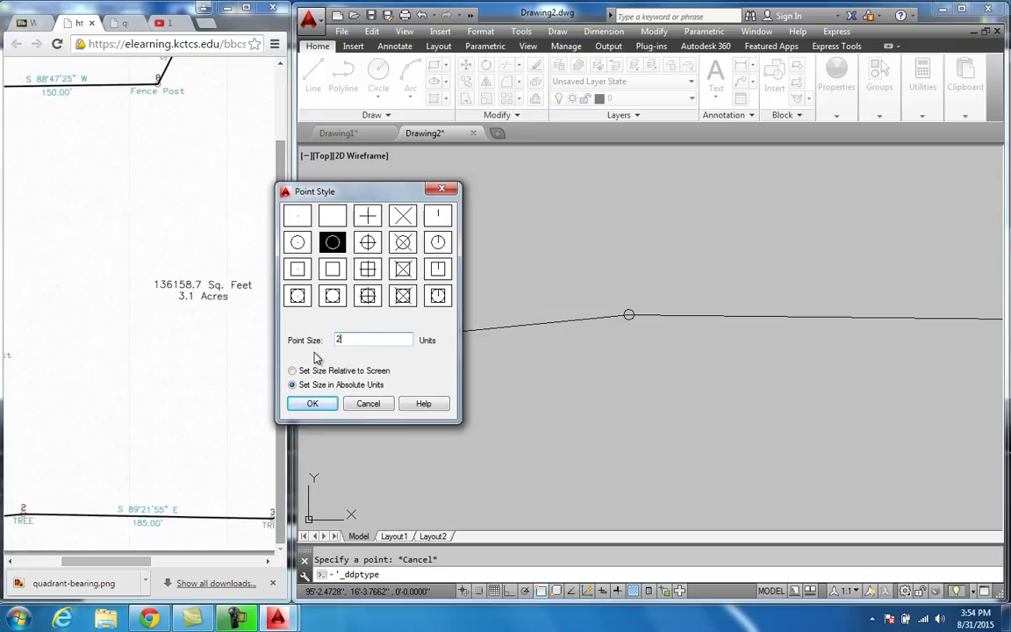
pyautogui.click(312, 402)
pyautogui.scroll(-5, 502, 396)
pyautogui.moveTo(512, 421); pyautogui.dragTo(605, 372, button='middle')
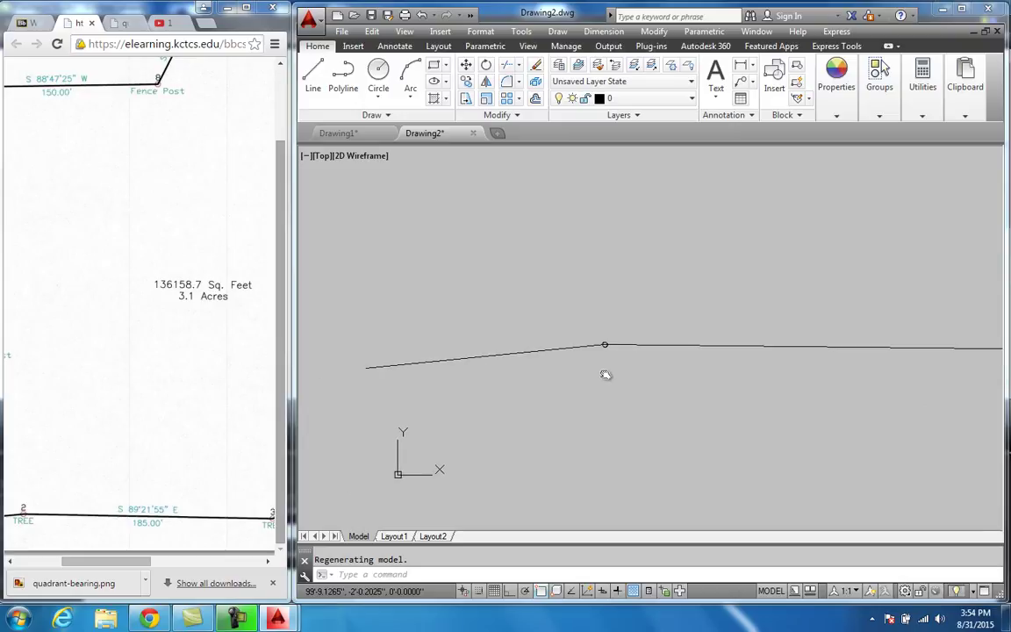
# - Set the absolute point size to 40 units in the point style
pyautogui.click(482, 32)
pyautogui.click(506, 254)
pyautogui.doubleClick(347, 340)
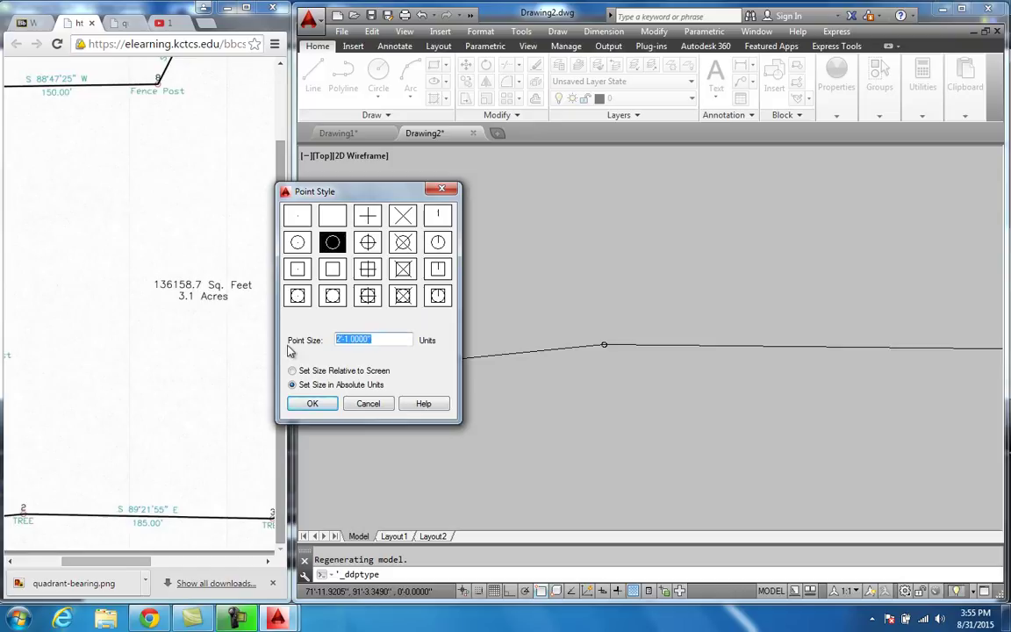
pyautogui.write('48')
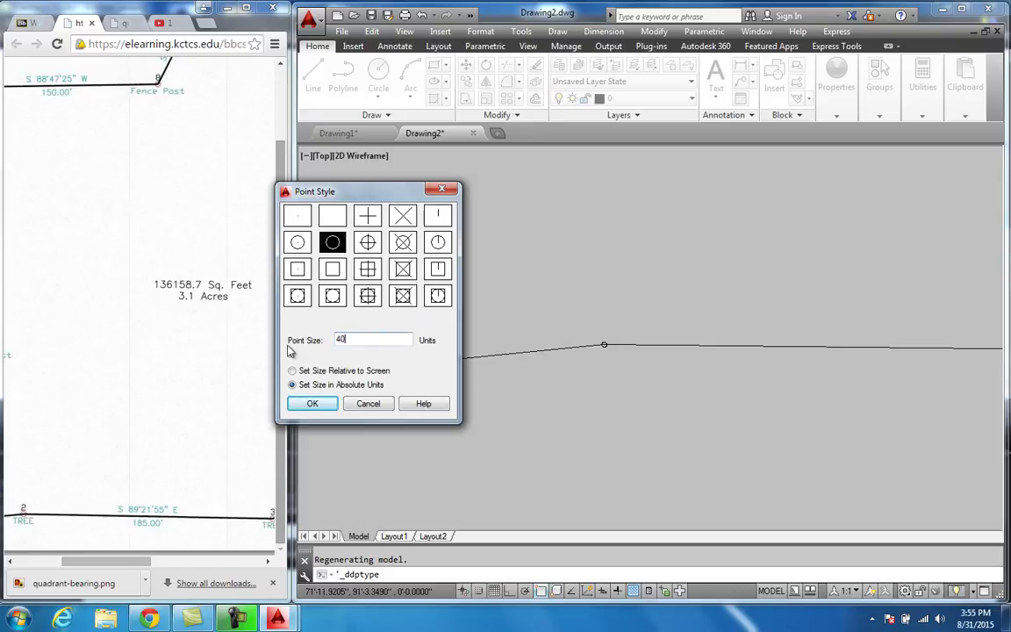
pyautogui.click(312, 403)
pyautogui.scroll(1, 578, 392)
pyautogui.moveTo(575, 391)
pyautogui.mouseDown(button='middle')
pyautogui.moveTo(558, 391)
pyautogui.moveTo(562, 378)
pyautogui.mouseUp(button='middle')
pyautogui.scroll(-2, 570, 386)
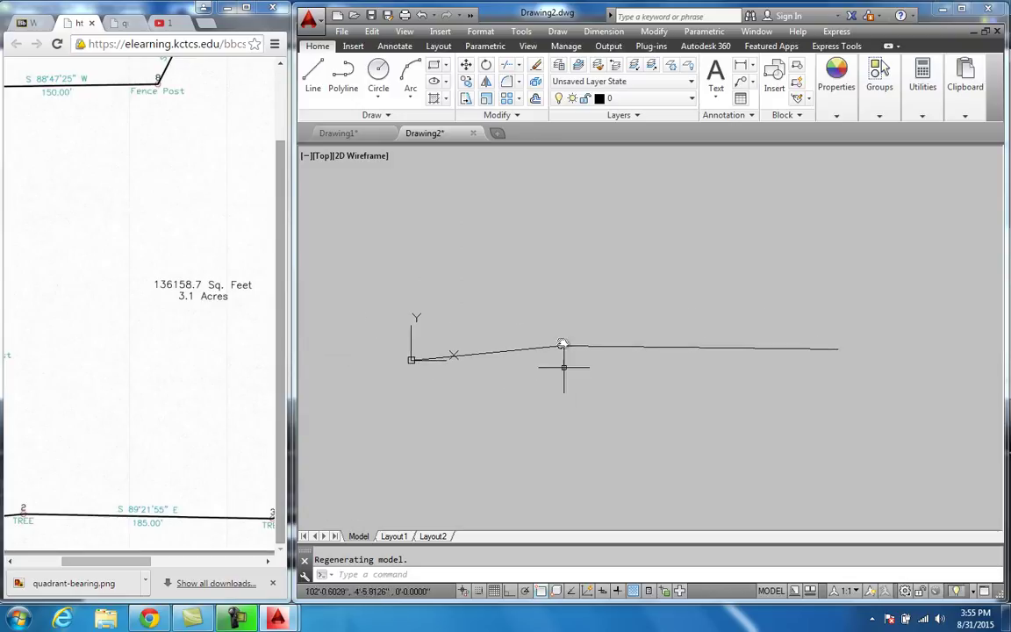
# - Place points at the east end of the second boundary line and at the start of the first line
pyautogui.click(382, 115)
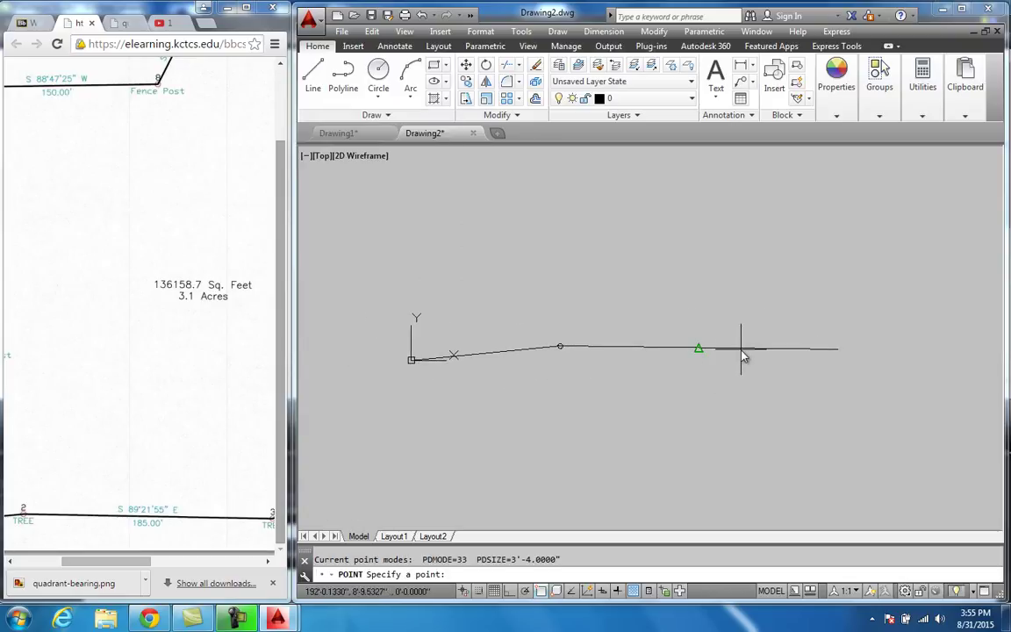
pyautogui.click(838, 349)
pyautogui.press('Escape')
pyautogui.scroll(2, 836, 373)
pyautogui.moveTo(824, 376); pyautogui.dragTo(904, 343, button='middle')
pyautogui.scroll(-2, 818, 358)
pyautogui.moveTo(817, 359); pyautogui.dragTo(814, 345, button='middle')
pyautogui.scroll(2, 621, 338)
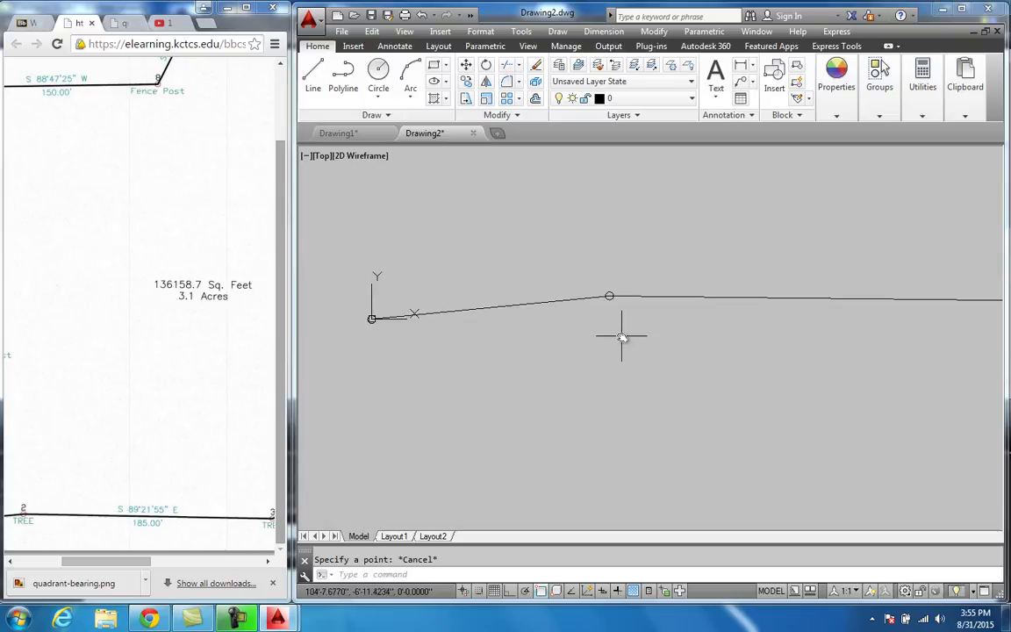
pyautogui.moveTo(594, 327)
pyautogui.mouseDown(button='middle')
pyautogui.moveTo(593, 350)
pyautogui.moveTo(605, 339)
pyautogui.moveTo(591, 364)
pyautogui.moveTo(608, 354)
pyautogui.moveTo(562, 373)
pyautogui.mouseUp(button='middle')
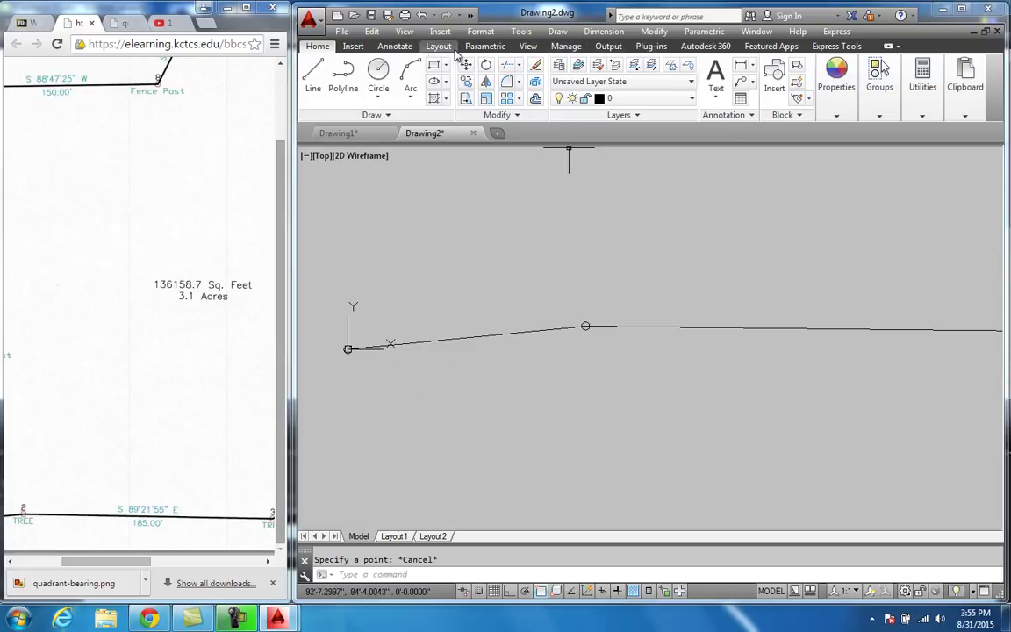
# - Make the Annotative dimension style current
pyautogui.click(396, 47)
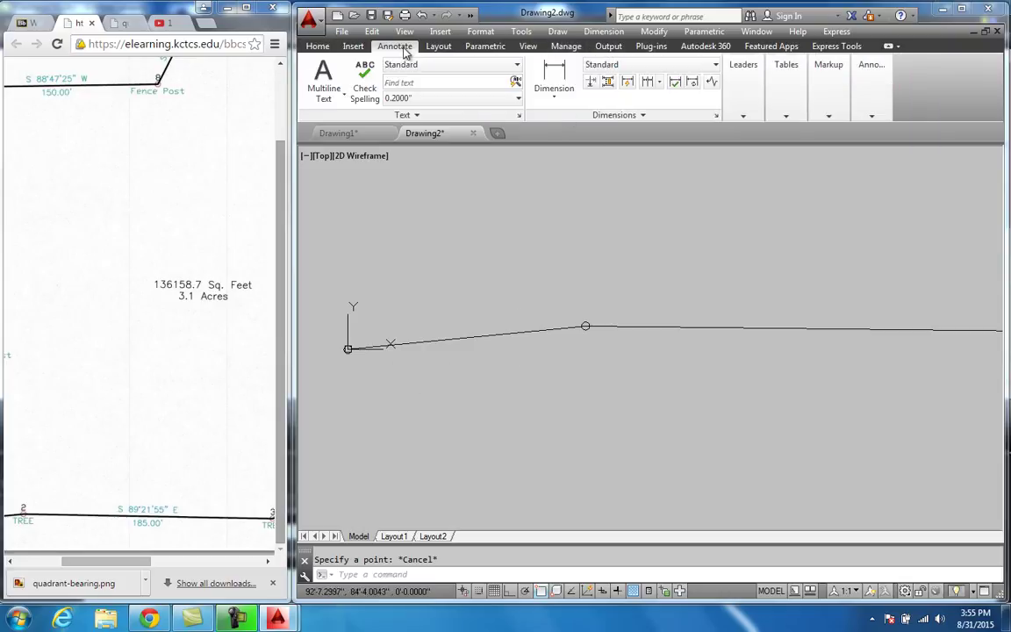
pyautogui.click(625, 67)
pyautogui.click(620, 81)
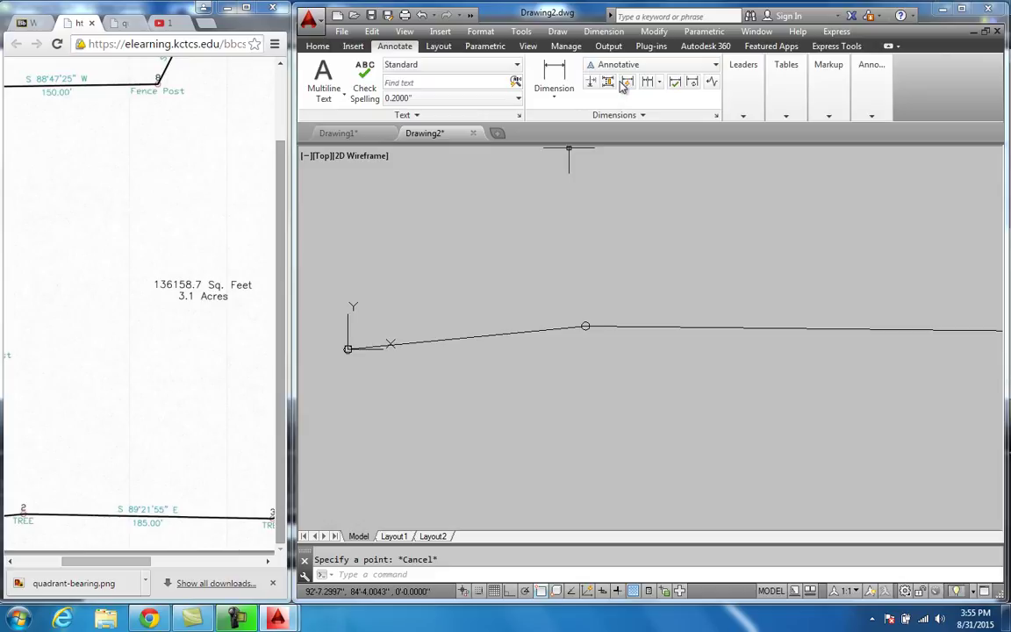
# - Add a custom annotation scale named 1"=50' with 1 paper unit equal to 600 drawing units, and make it current
pyautogui.click(846, 590)
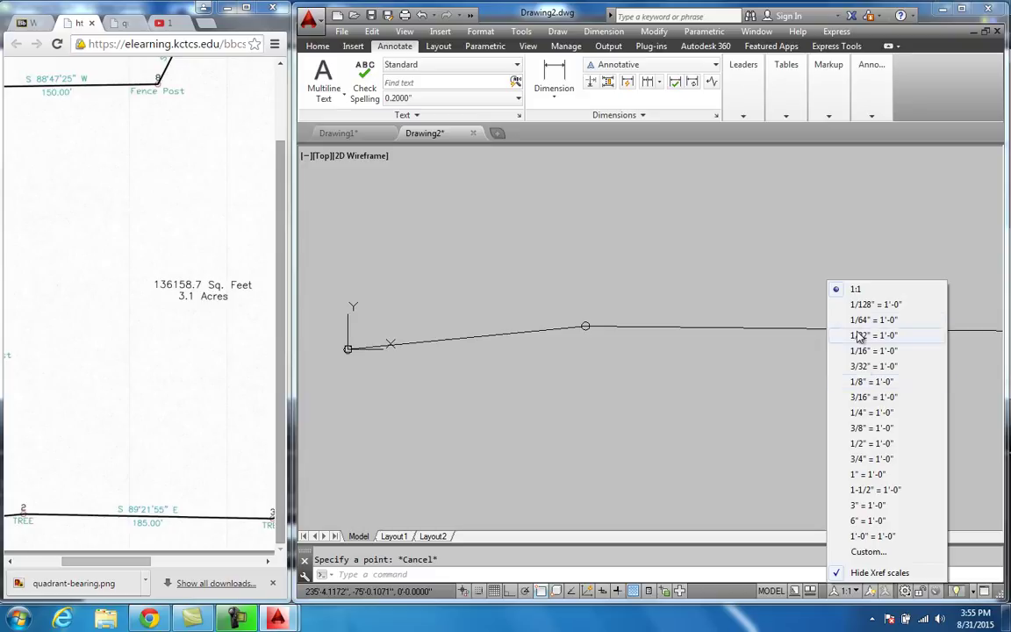
pyautogui.click(874, 553)
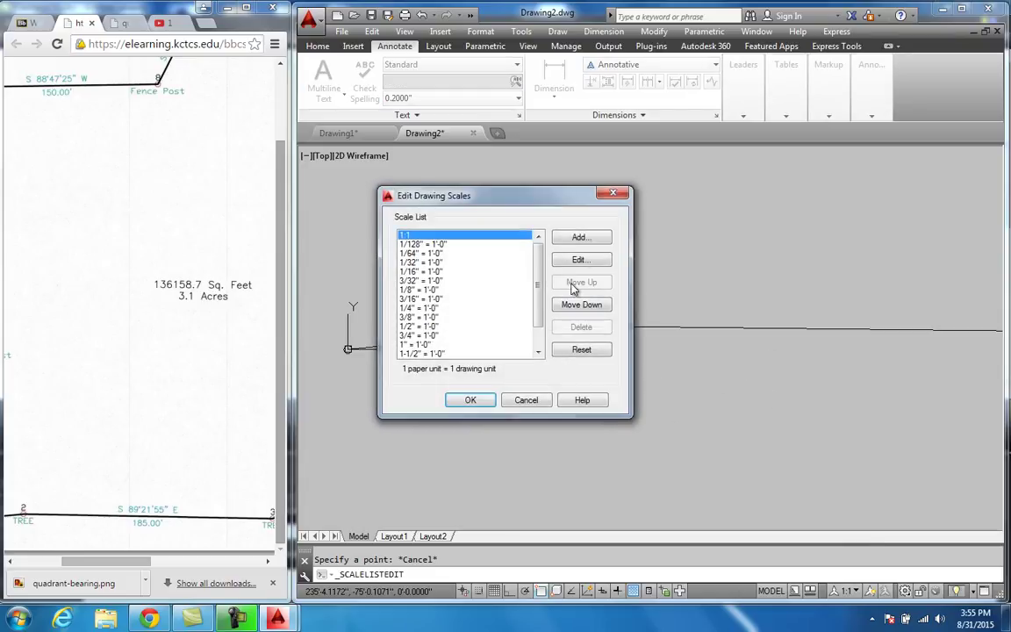
pyautogui.click(580, 238)
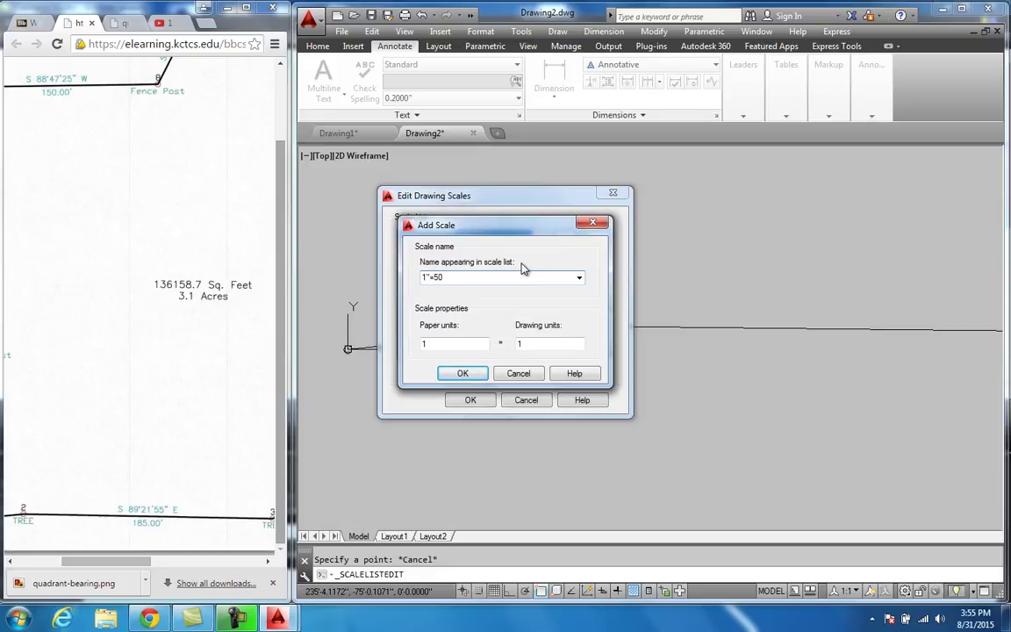
pyautogui.click(443, 343)
pyautogui.click(463, 373)
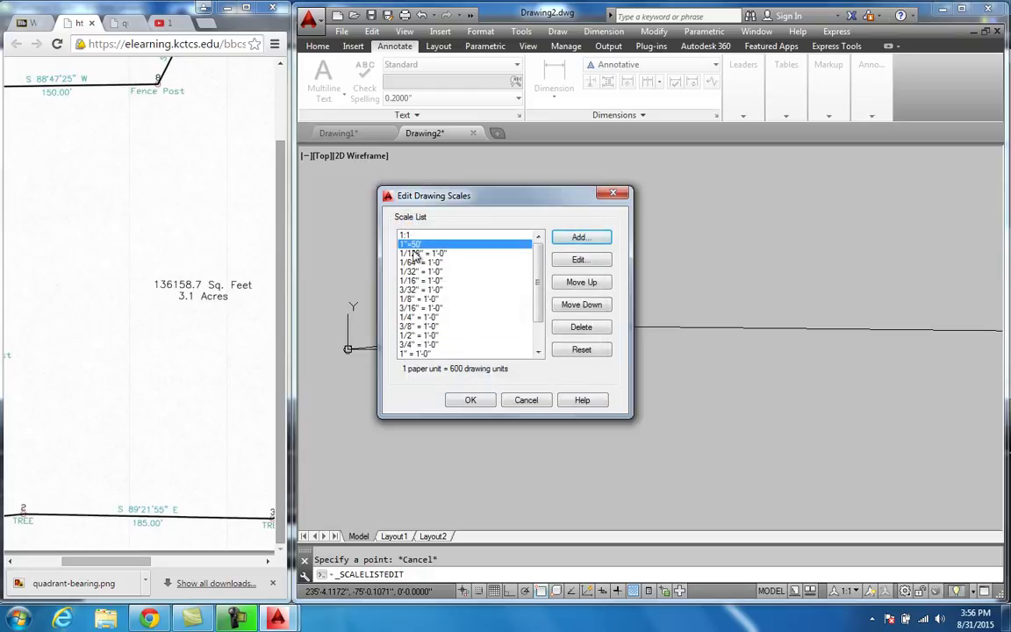
pyautogui.click(470, 400)
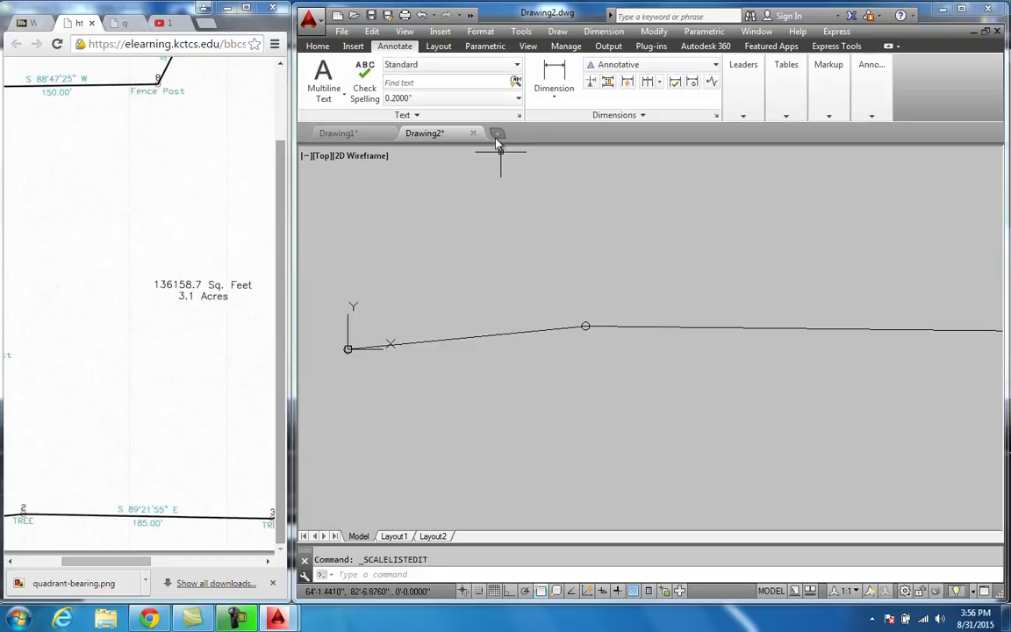
pyautogui.click(842, 590)
pyautogui.click(866, 288)
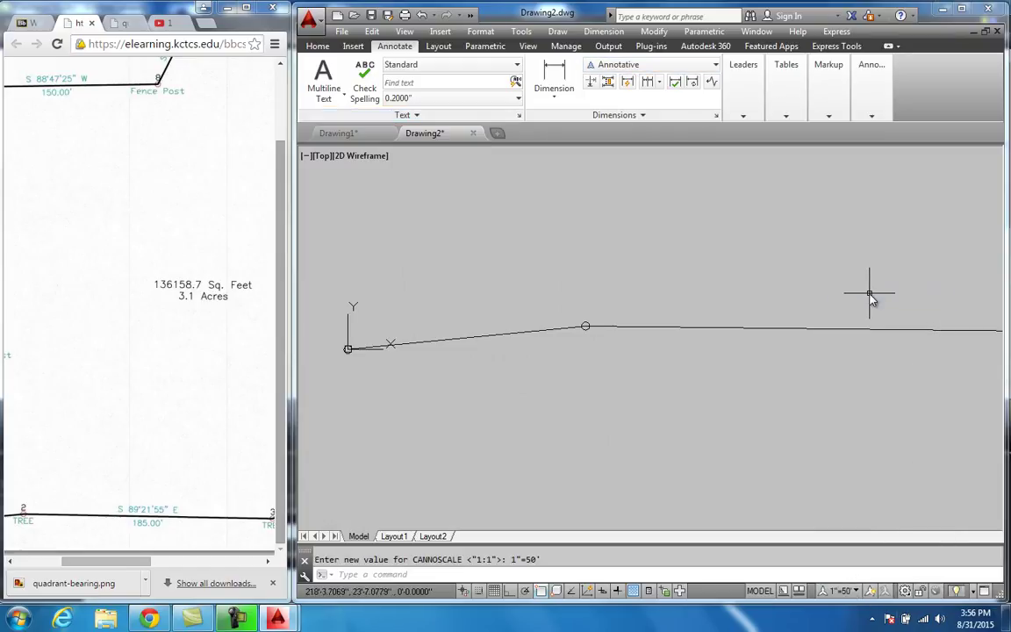
# - Add an aligned dimension to the first boundary line, from its start to the shared corner point, placed just below the line
pyautogui.click(553, 93)
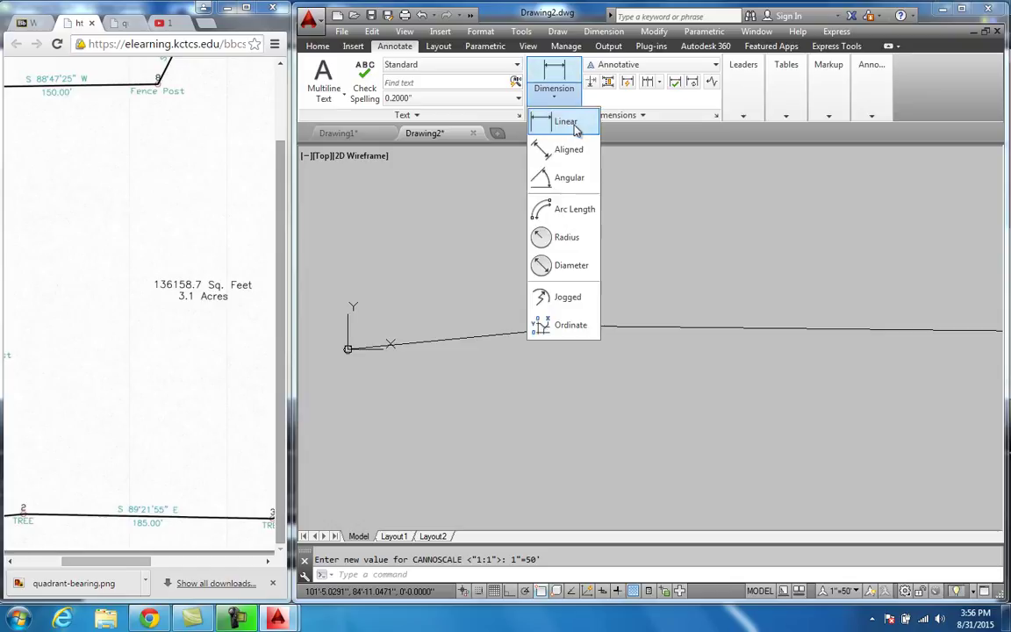
pyautogui.click(572, 151)
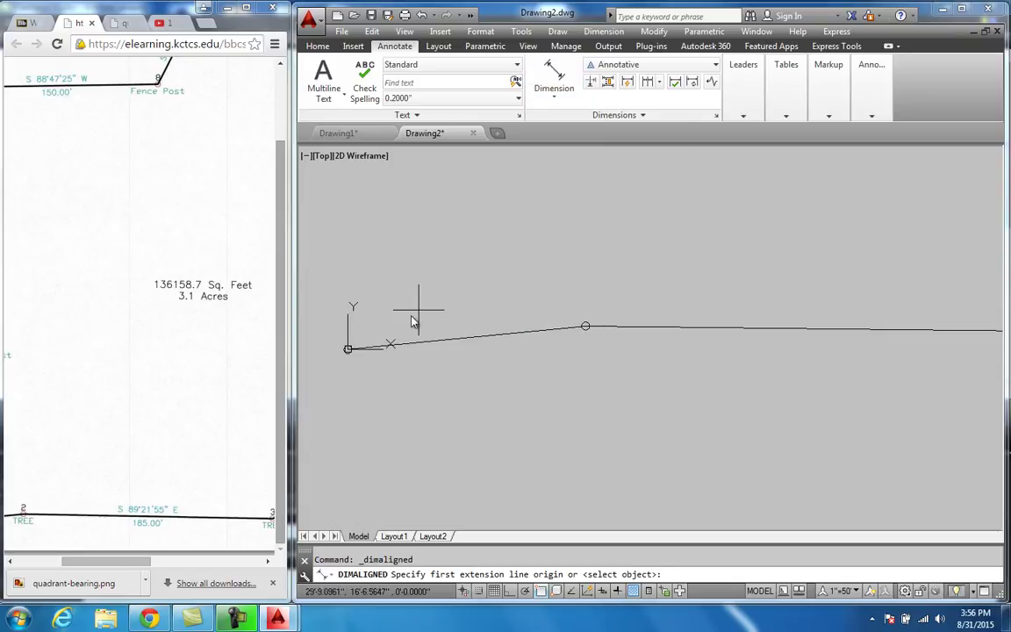
pyautogui.click(349, 348)
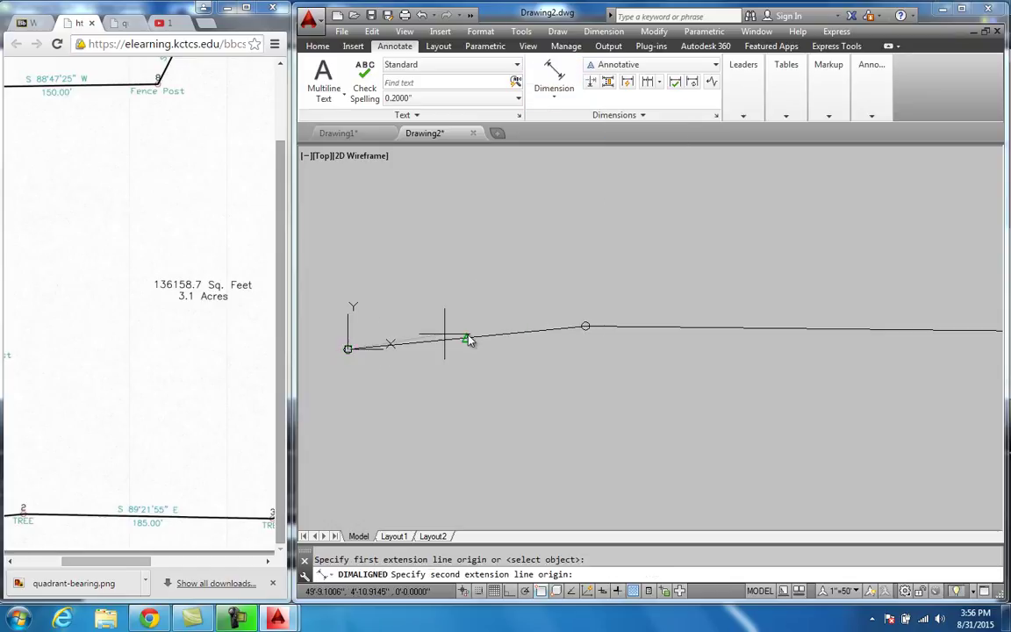
pyautogui.click(585, 328)
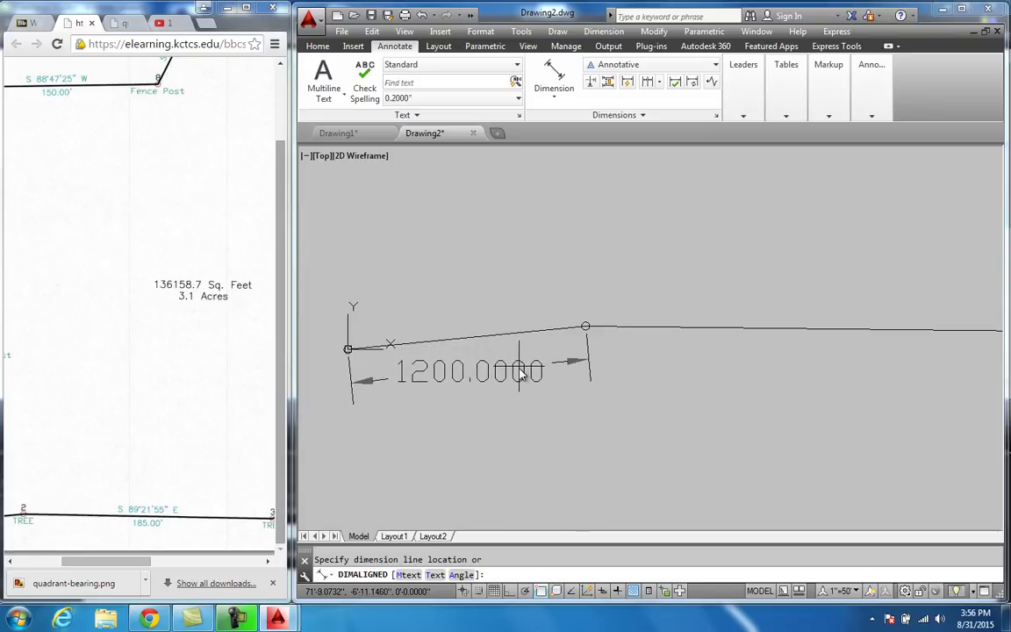
pyautogui.click(519, 376)
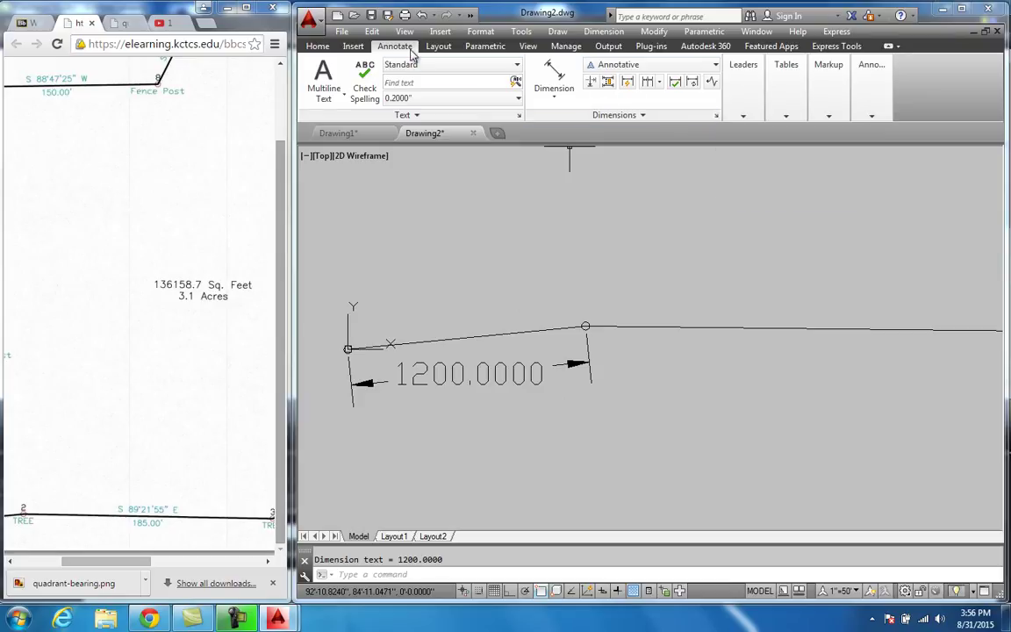
# - Modify the Annotative dimension style to use the Engineering unit format for linear dimensions
pyautogui.click(717, 117)
pyautogui.click(794, 277)
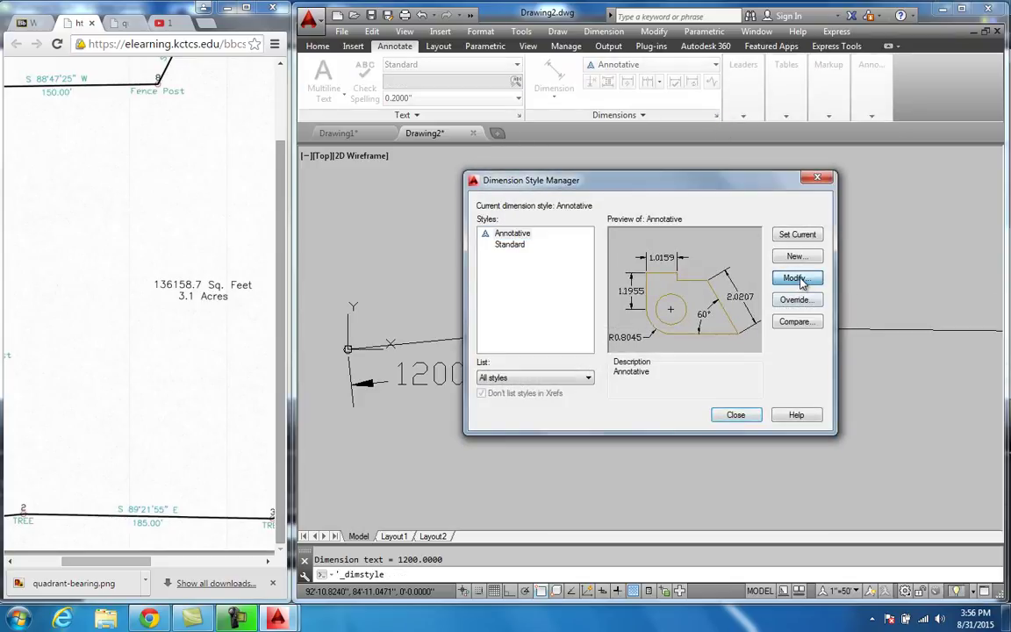
pyautogui.click(499, 154)
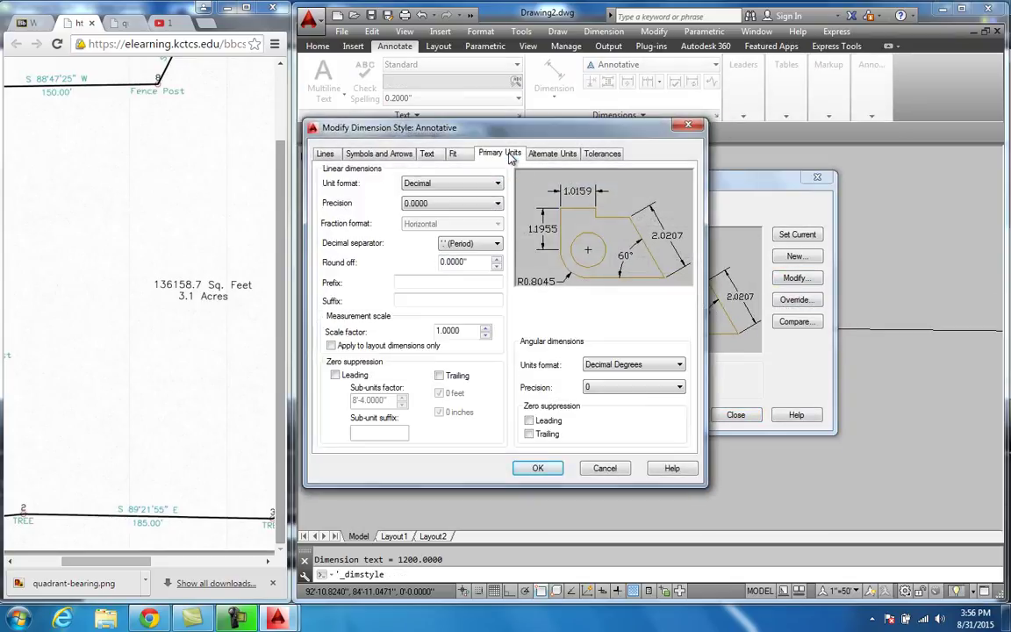
pyautogui.click(452, 183)
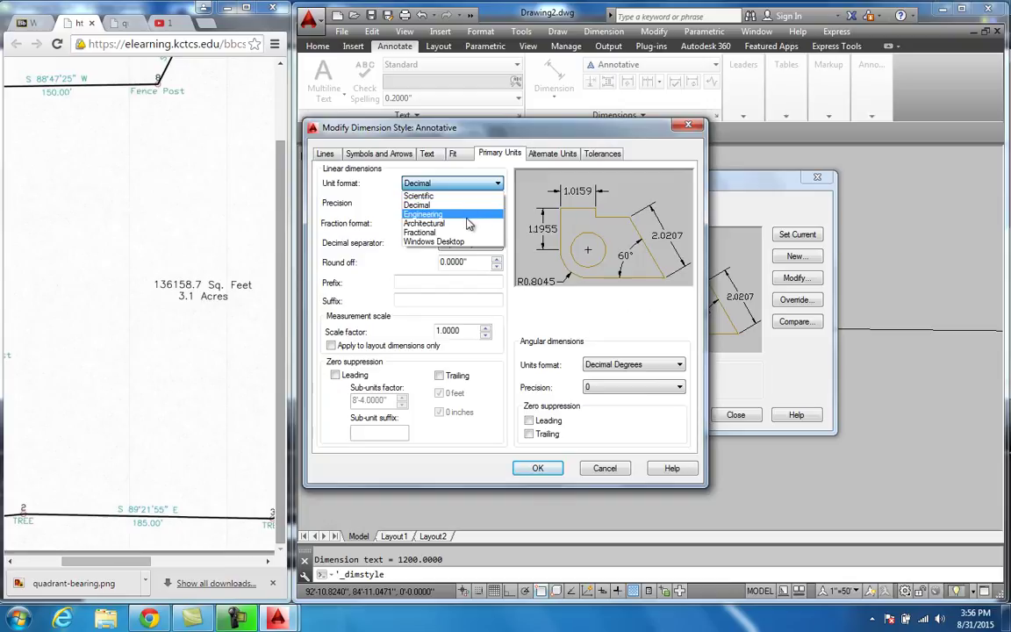
pyautogui.click(467, 215)
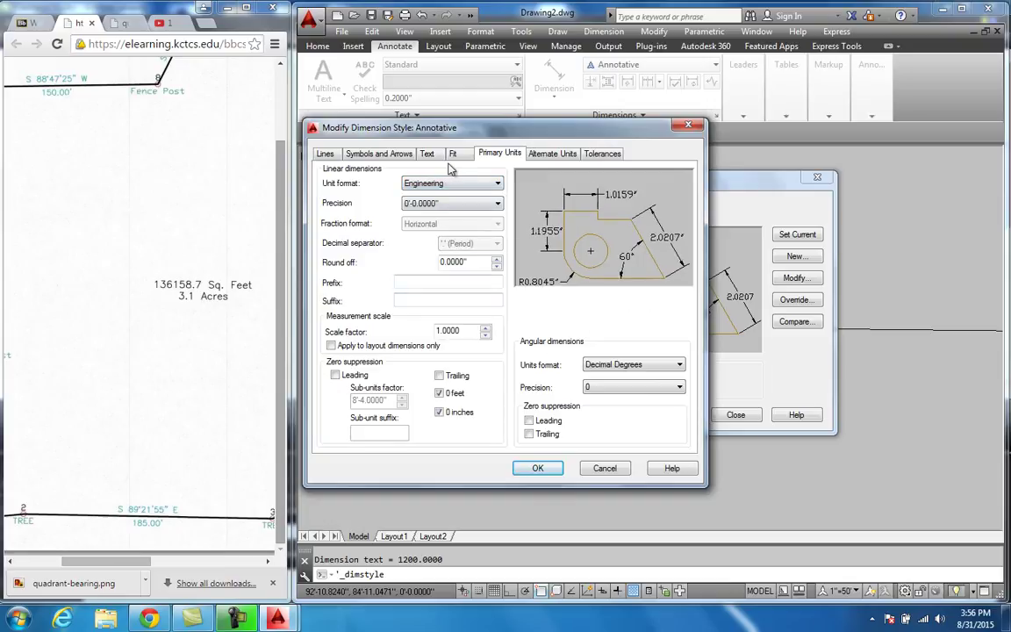
# - Suppress both dimension lines and both extension lines in the Annotative dimension style
pyautogui.click(400, 155)
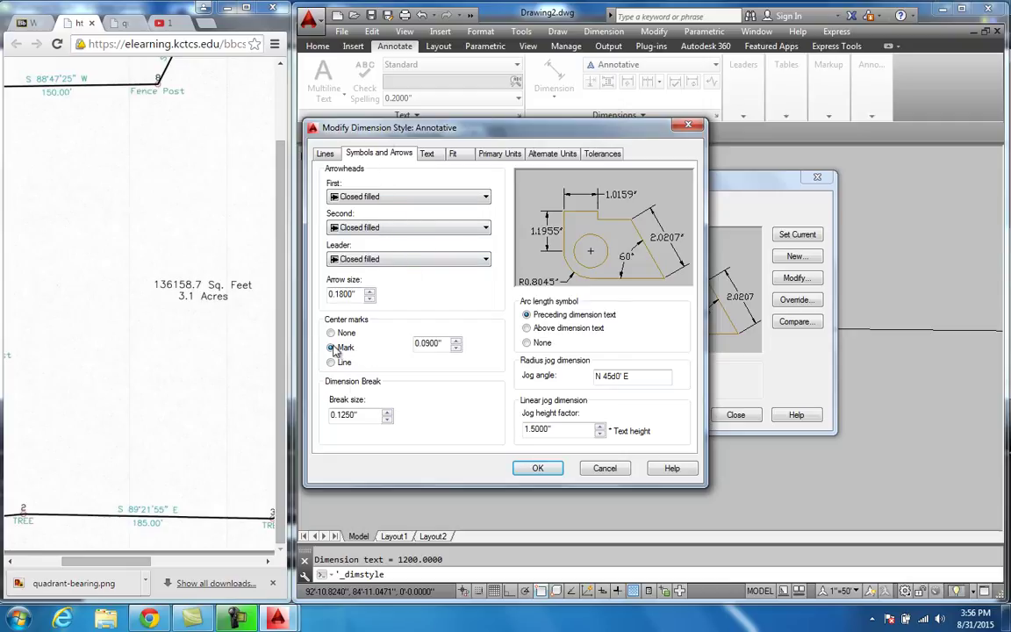
pyautogui.click(329, 154)
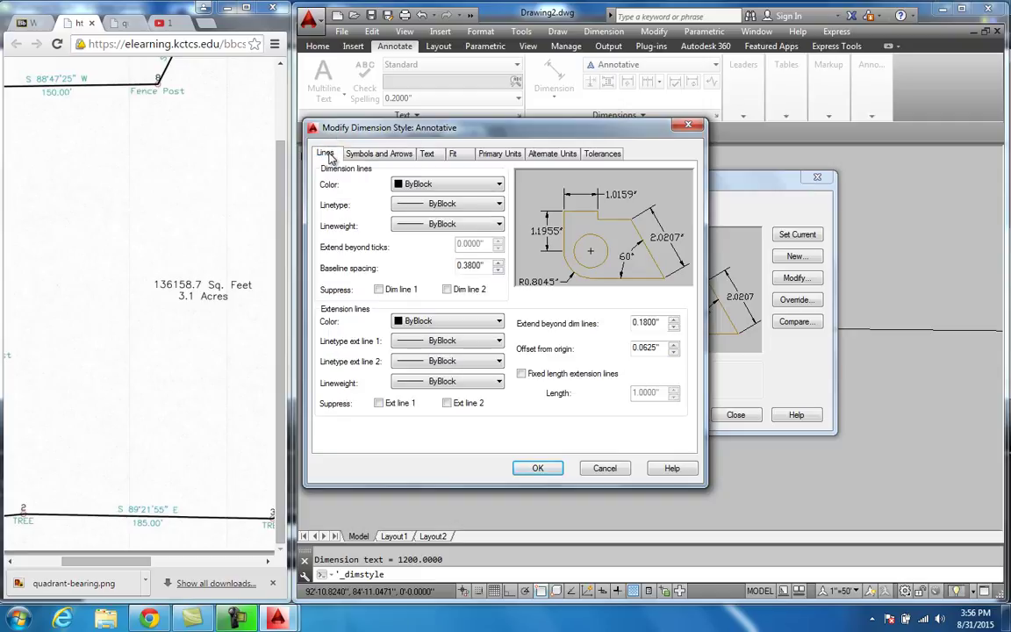
pyautogui.click(380, 289)
pyautogui.click(449, 290)
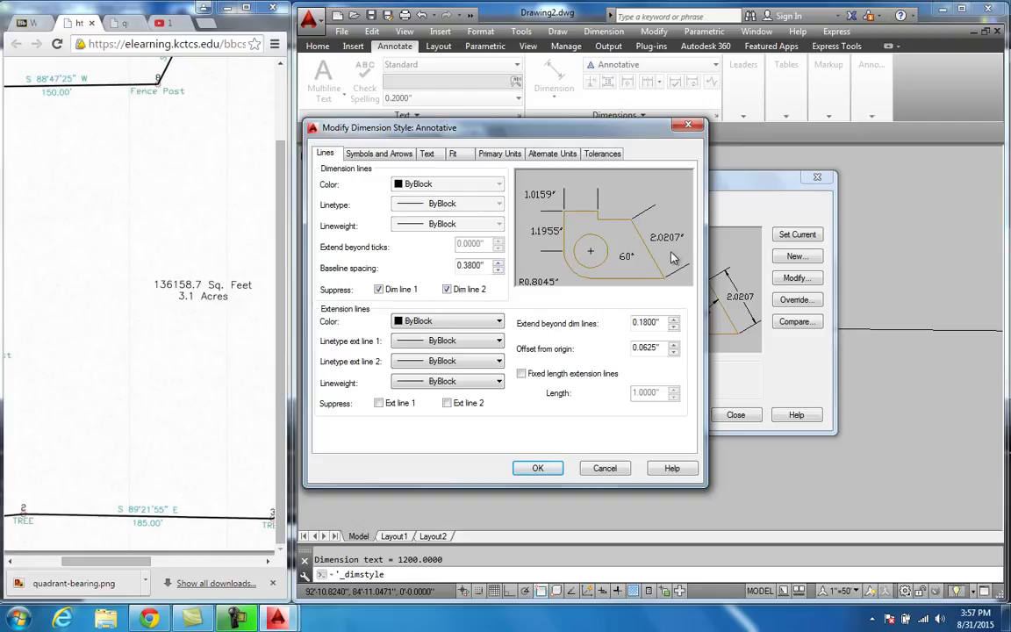
pyautogui.click(379, 403)
pyautogui.click(448, 403)
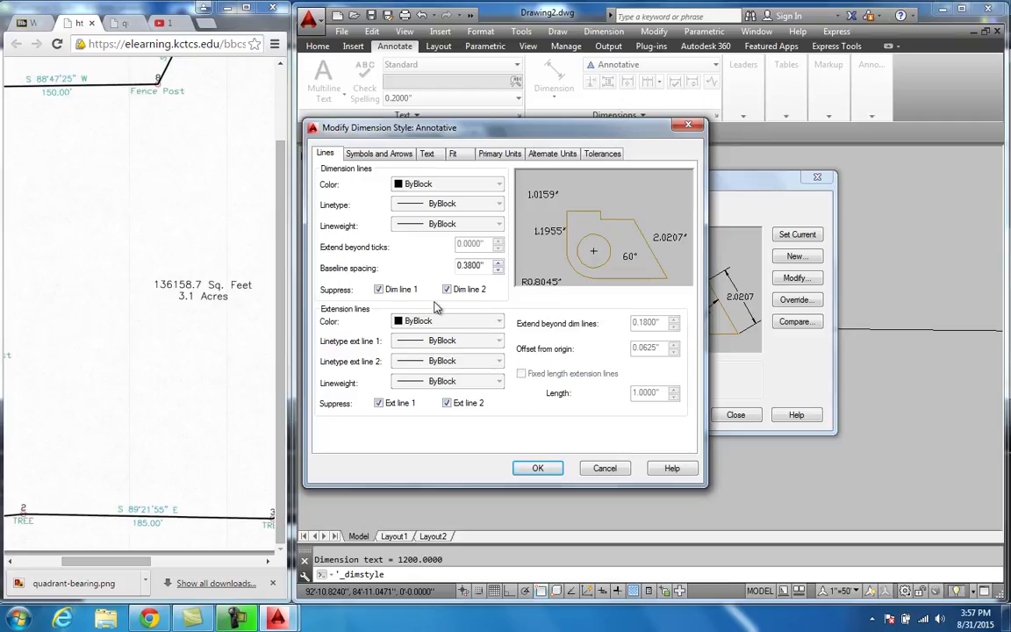
# - Align the dimension text with the dimension line in the Annotative style and apply the style changes
pyautogui.click(399, 157)
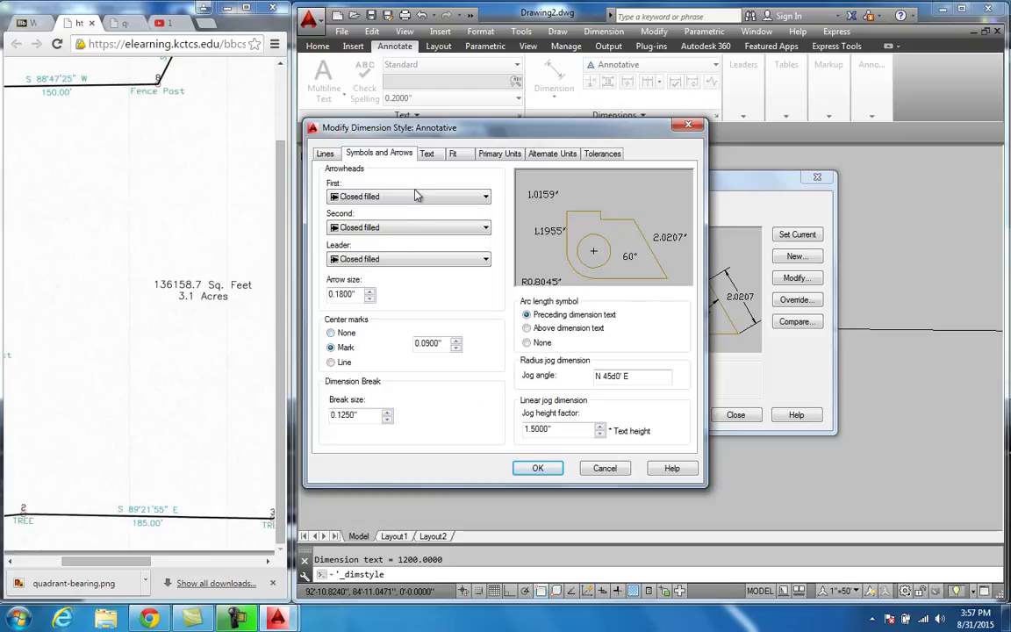
pyautogui.click(427, 154)
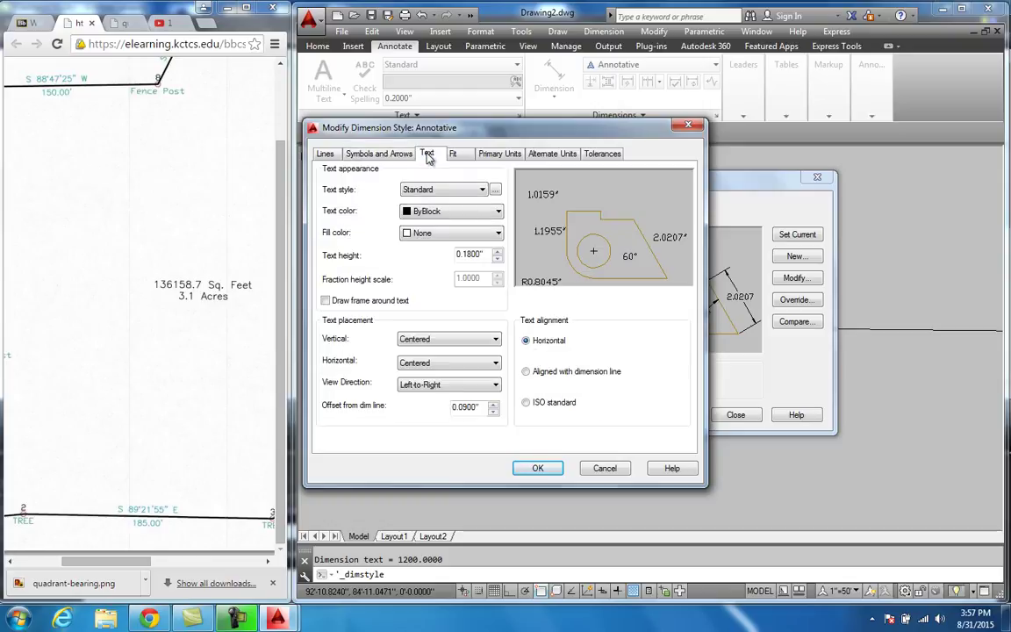
pyautogui.click(547, 371)
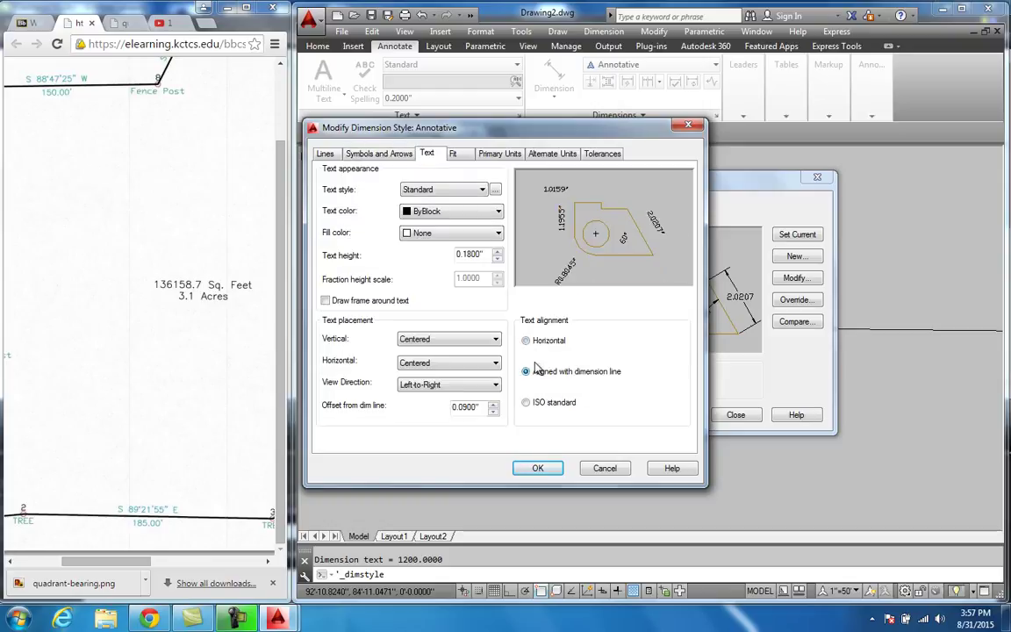
pyautogui.click(545, 471)
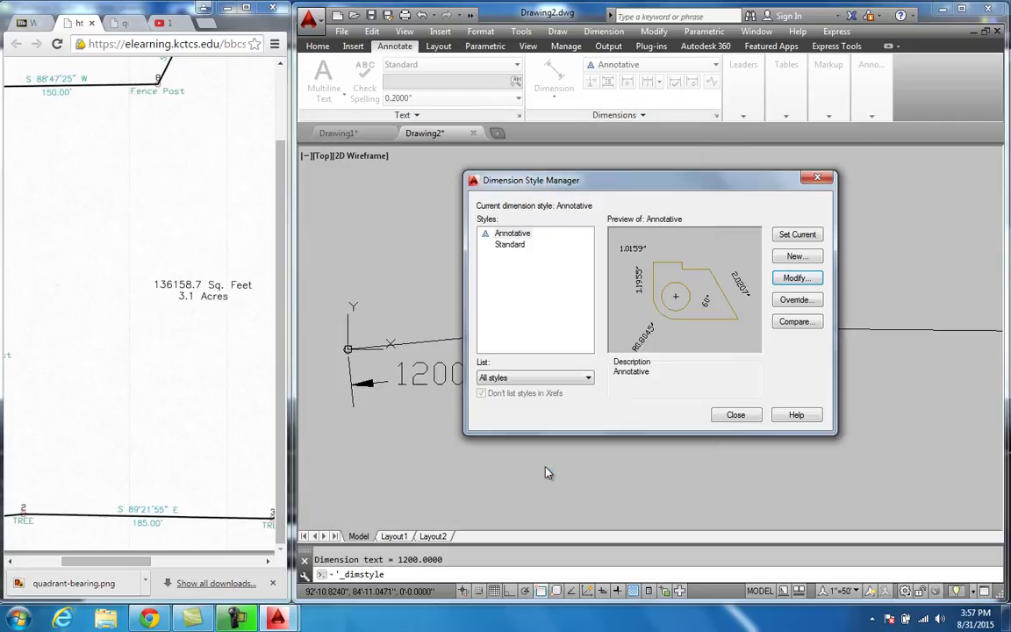
pyautogui.click(736, 415)
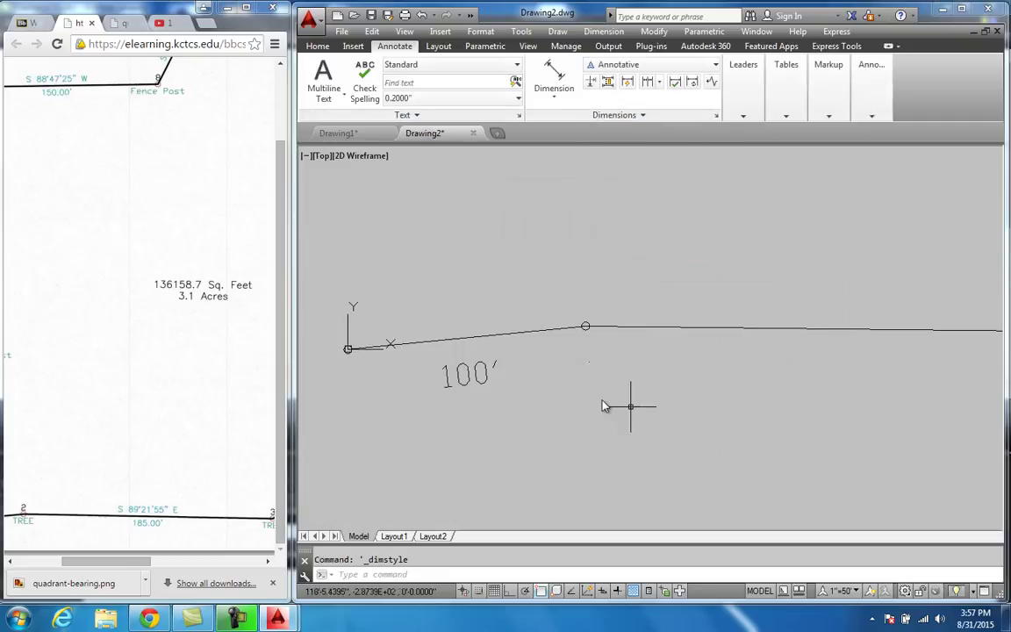
# - Move the first boundary line's dimension text closer beneath the line, comparing its position with the plat's 100.00' label near the POB
pyautogui.scroll(2, 474, 399)
pyautogui.scroll(-1, 482, 387)
pyautogui.scroll(1, 482, 388)
pyautogui.click(488, 380)
pyautogui.click(472, 360)
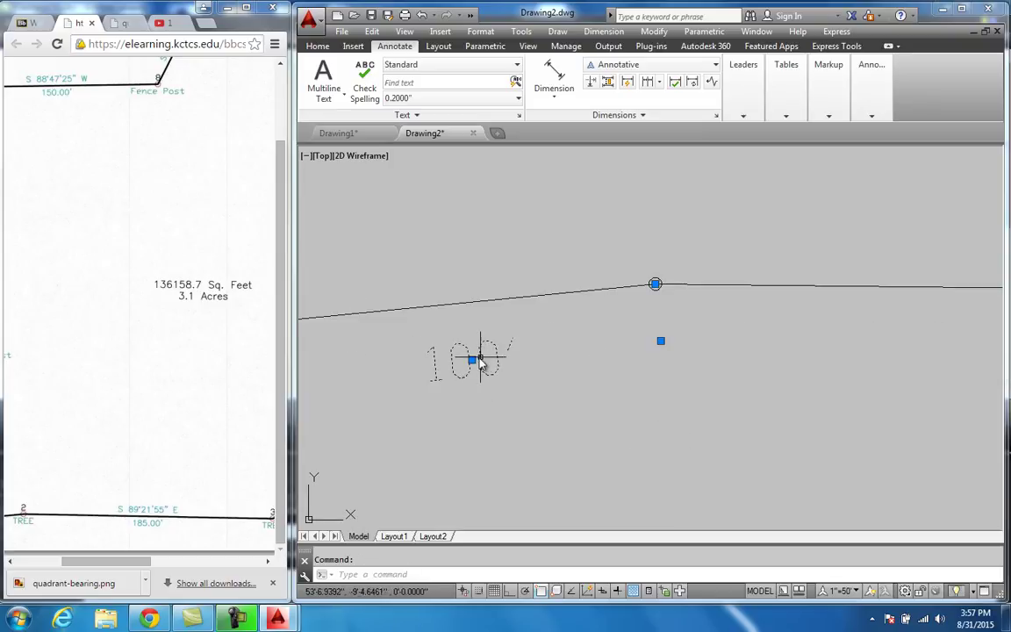
pyautogui.click(432, 342)
pyautogui.scroll(-4, 496, 388)
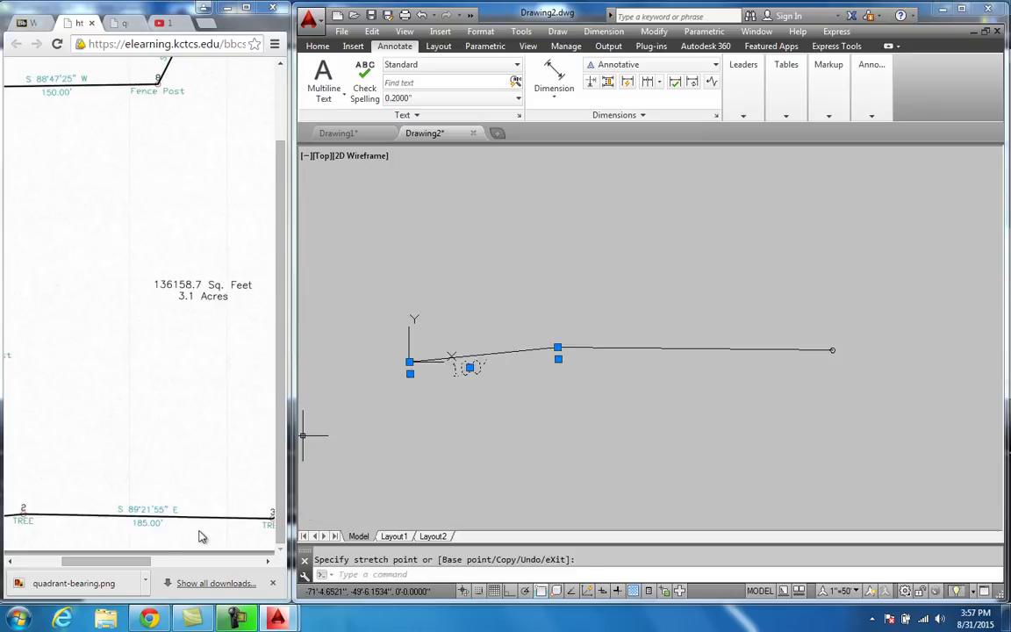
pyautogui.moveTo(133, 563); pyautogui.dragTo(73, 565)
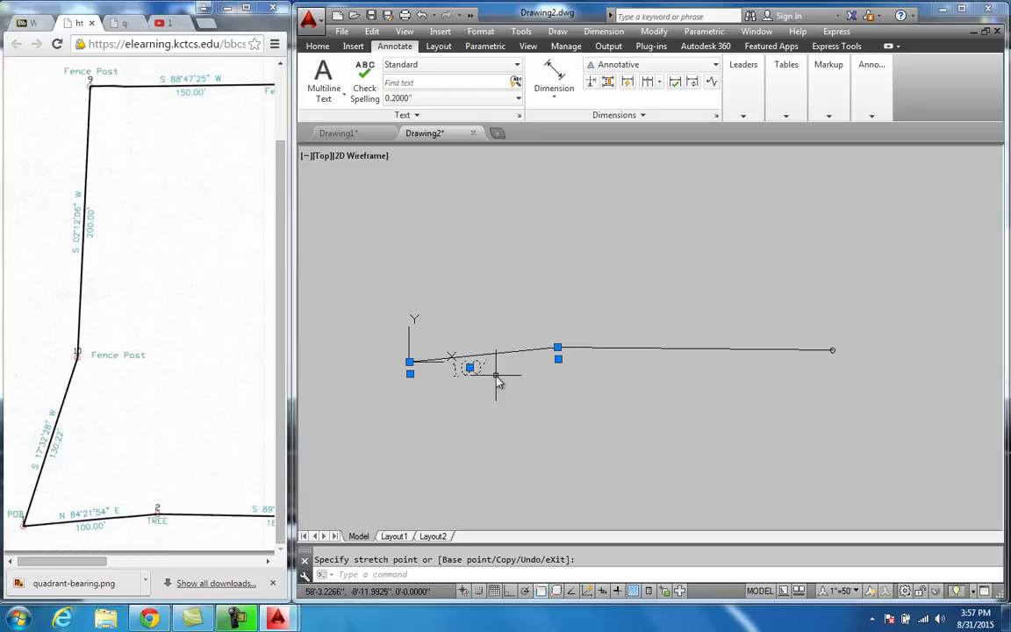
pyautogui.press('Escape')
# - Draw a vertical line about 103' long straight up from the start of the first boundary line, with Ortho on
pyautogui.scroll(2, 473, 388)
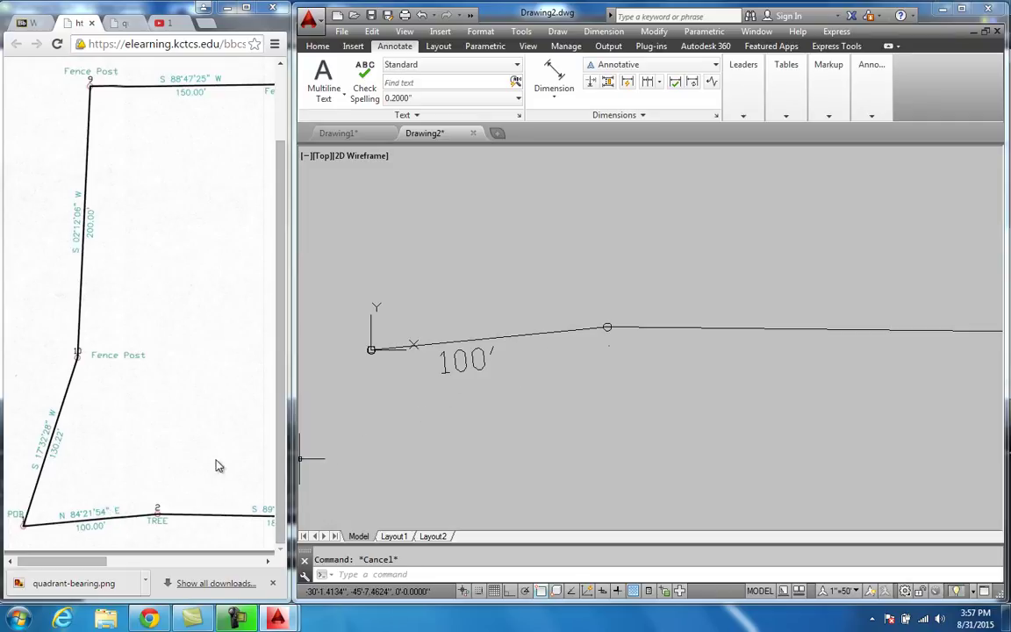
pyautogui.scroll(-2, 394, 410)
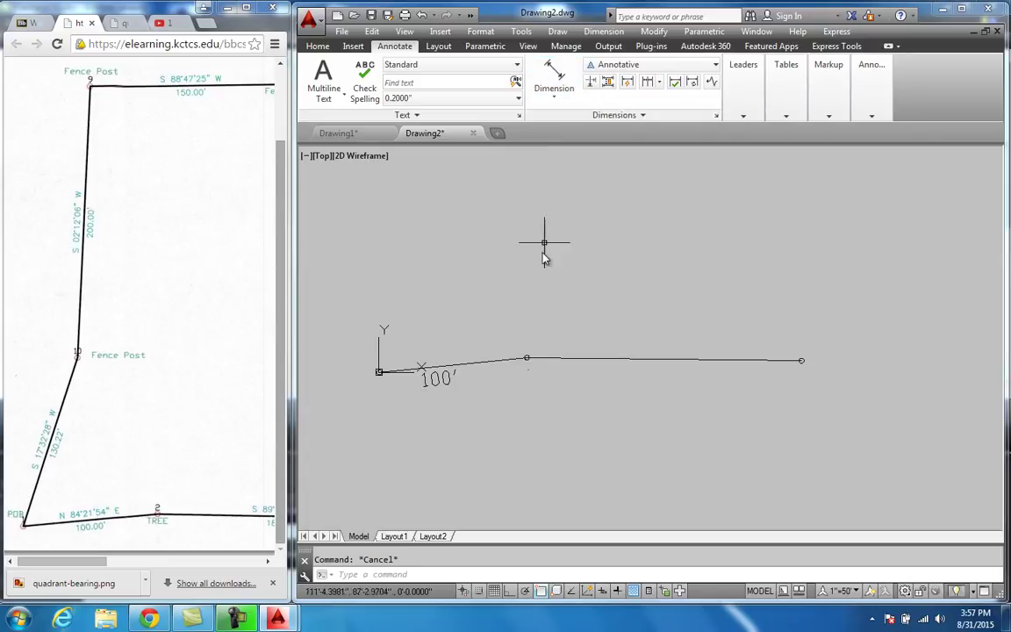
pyautogui.click(318, 45)
pyautogui.click(312, 75)
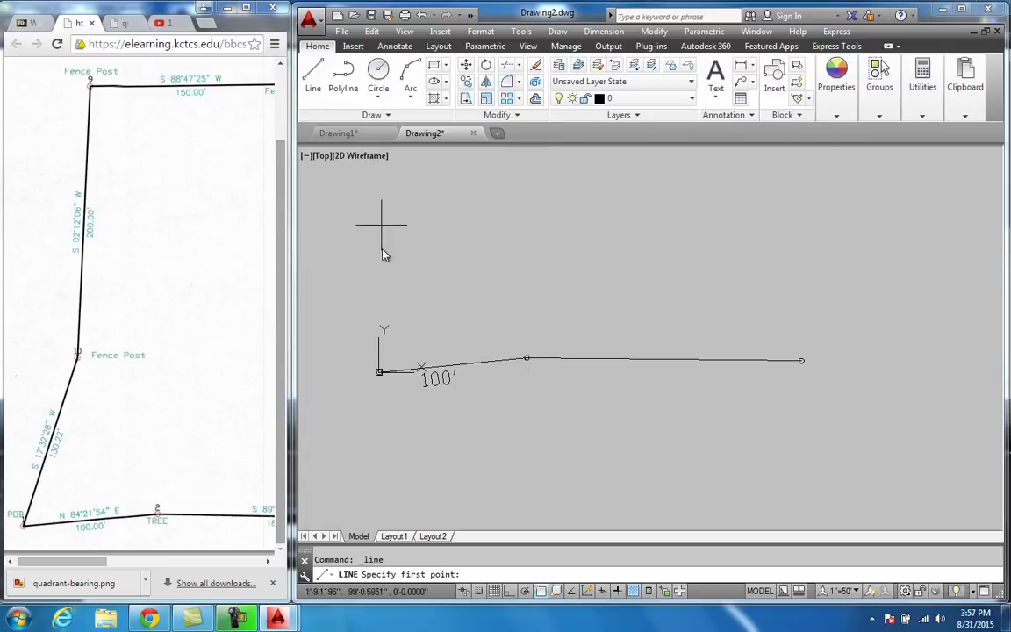
pyautogui.click(378, 372)
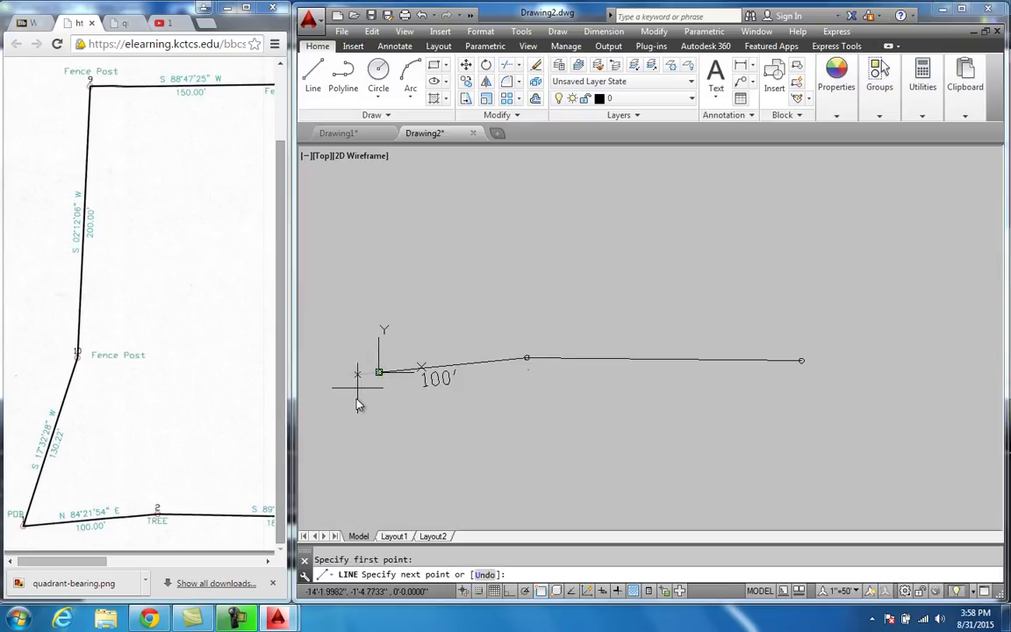
pyautogui.click(367, 216)
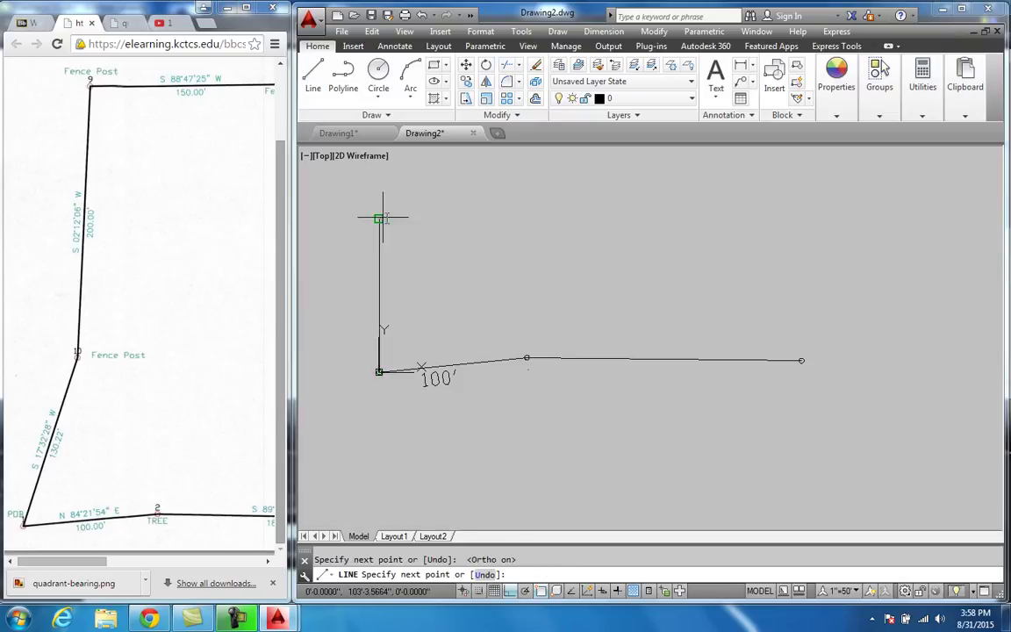
pyautogui.press('Return')
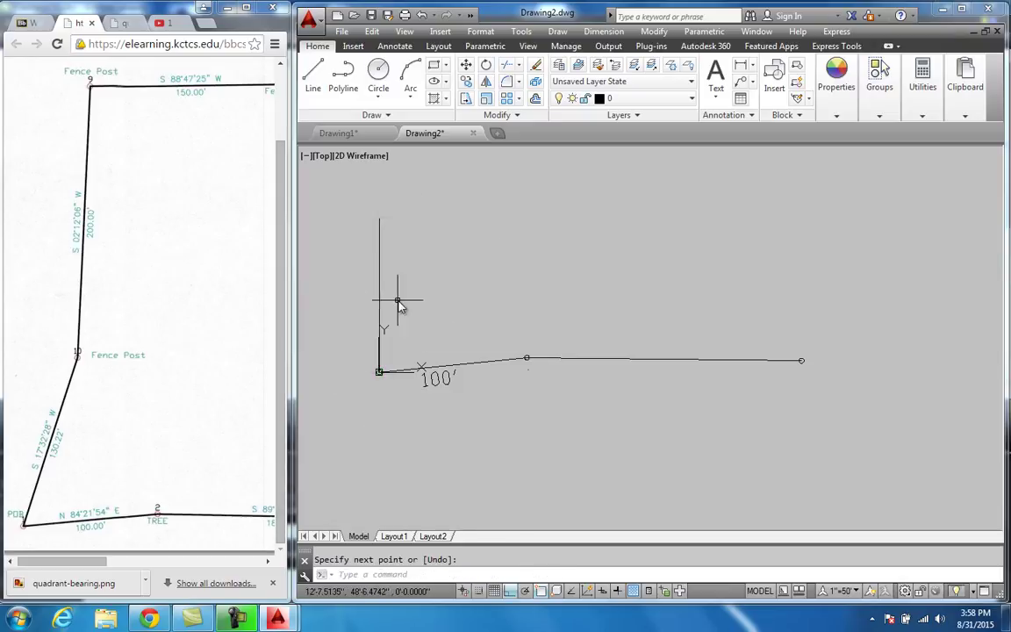
# - Add an angular dimension between the vertical line and the first boundary line, placing its text between them
pyautogui.click(752, 67)
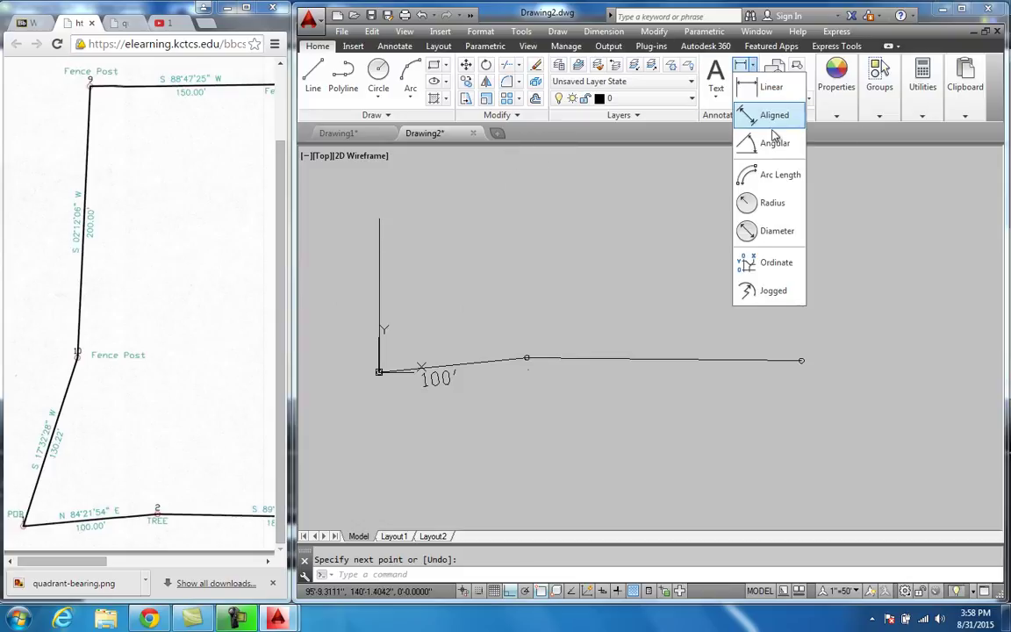
pyautogui.click(770, 158)
pyautogui.click(381, 267)
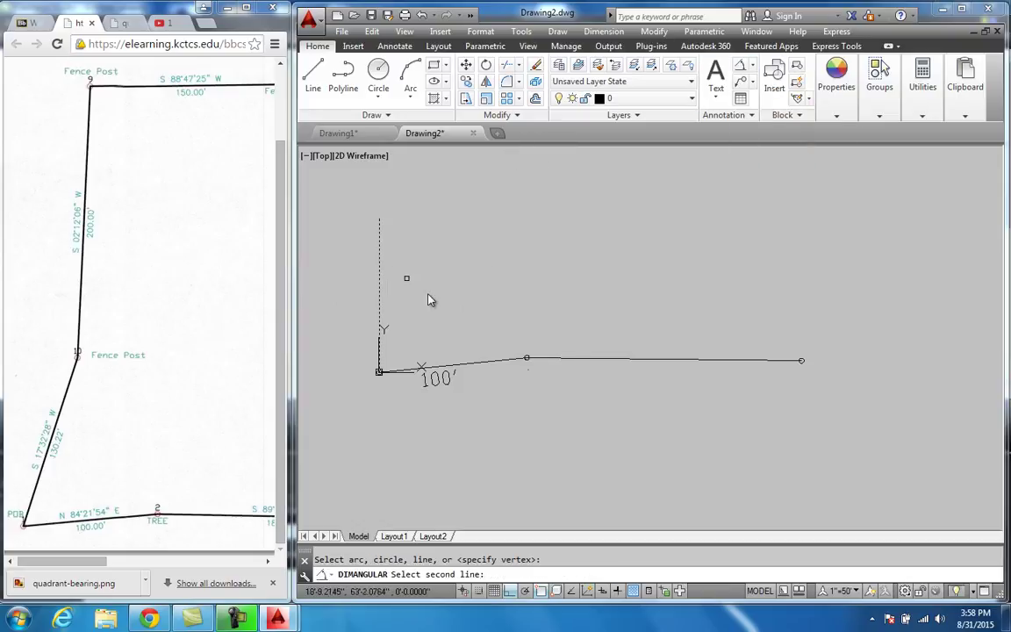
pyautogui.click(478, 363)
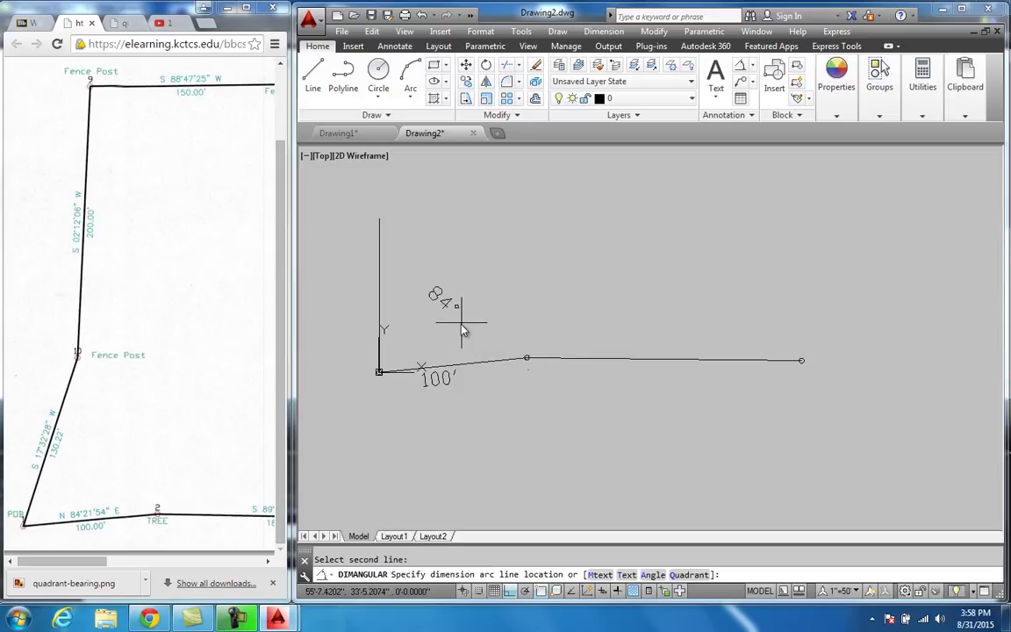
pyautogui.click(462, 327)
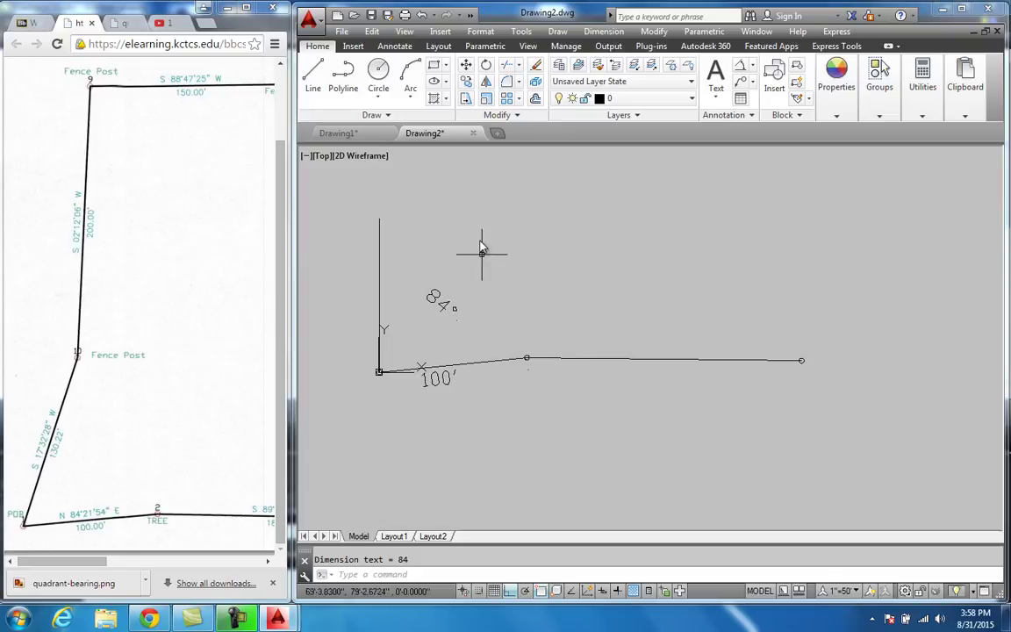
# - Set the Annotative dimension style's angular units to Degrees Minutes Seconds with 0d00'00" precision and apply the style changes
pyautogui.click(400, 48)
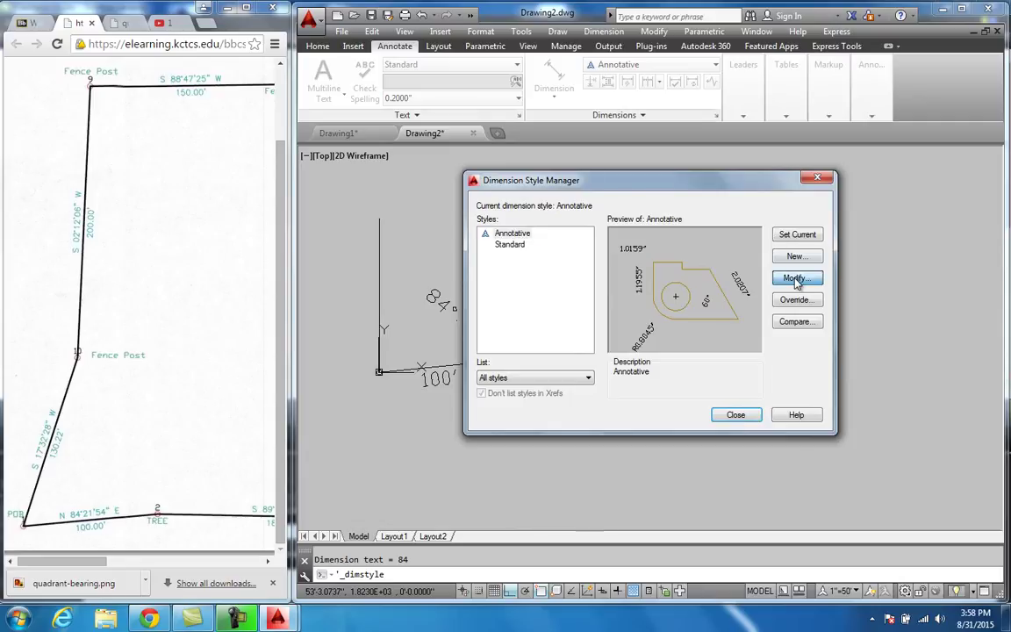
pyautogui.click(795, 279)
pyautogui.click(497, 155)
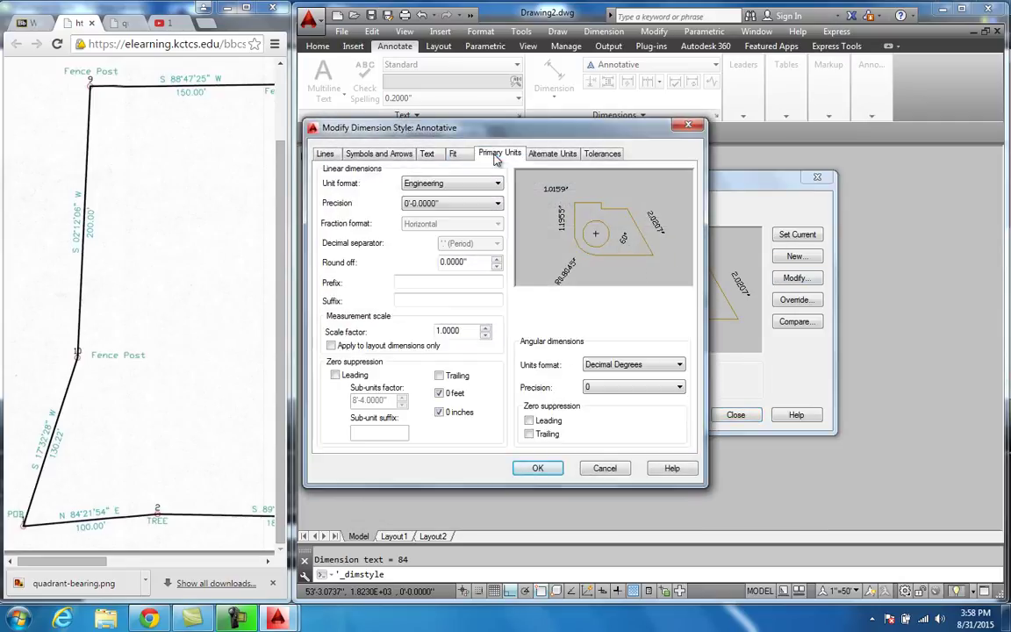
pyautogui.click(614, 366)
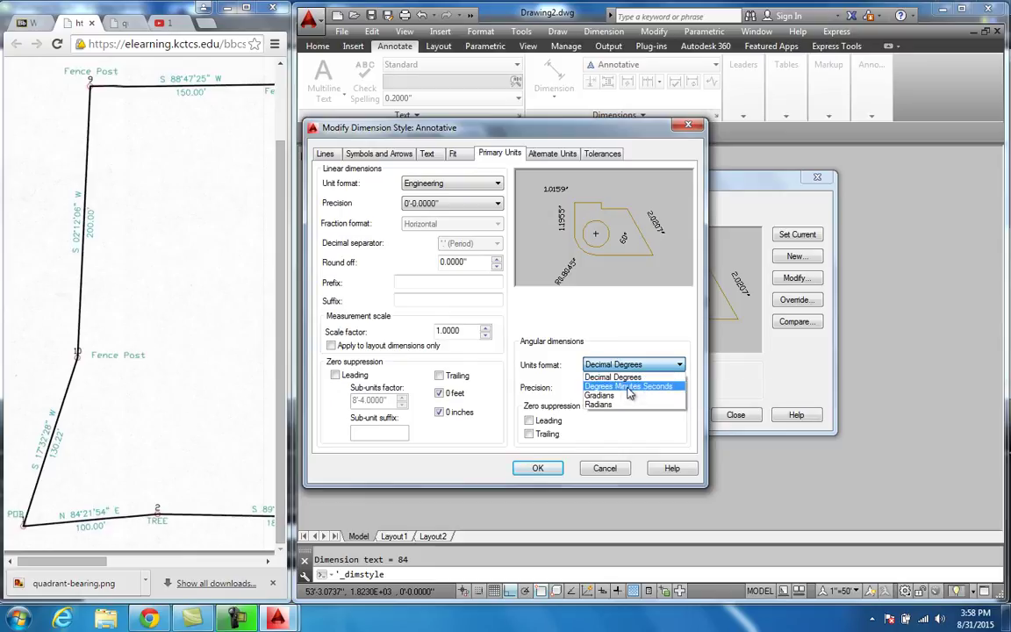
pyautogui.click(628, 386)
pyautogui.click(632, 387)
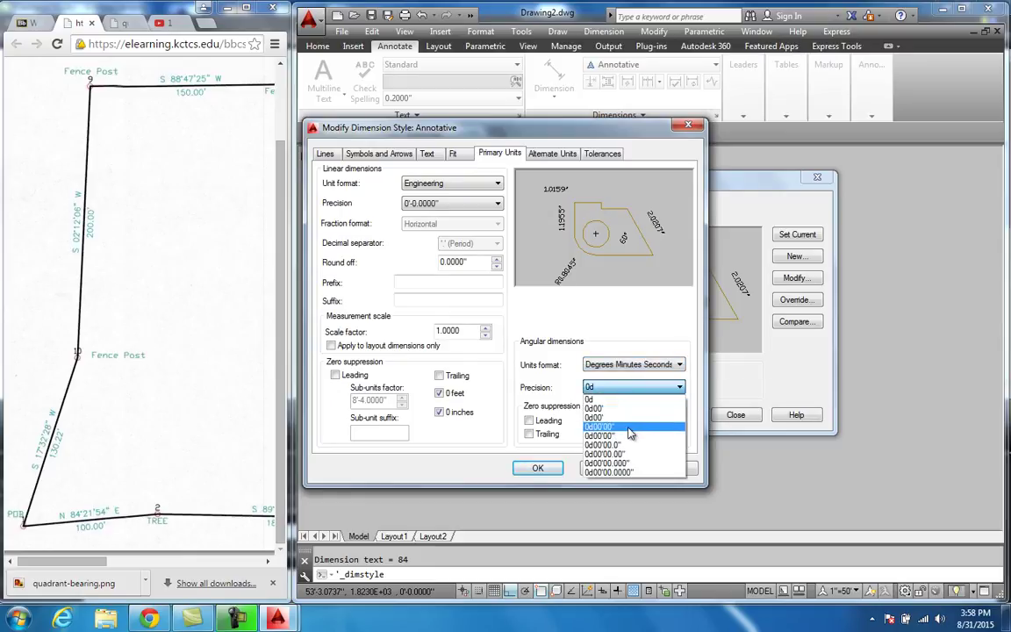
pyautogui.click(628, 427)
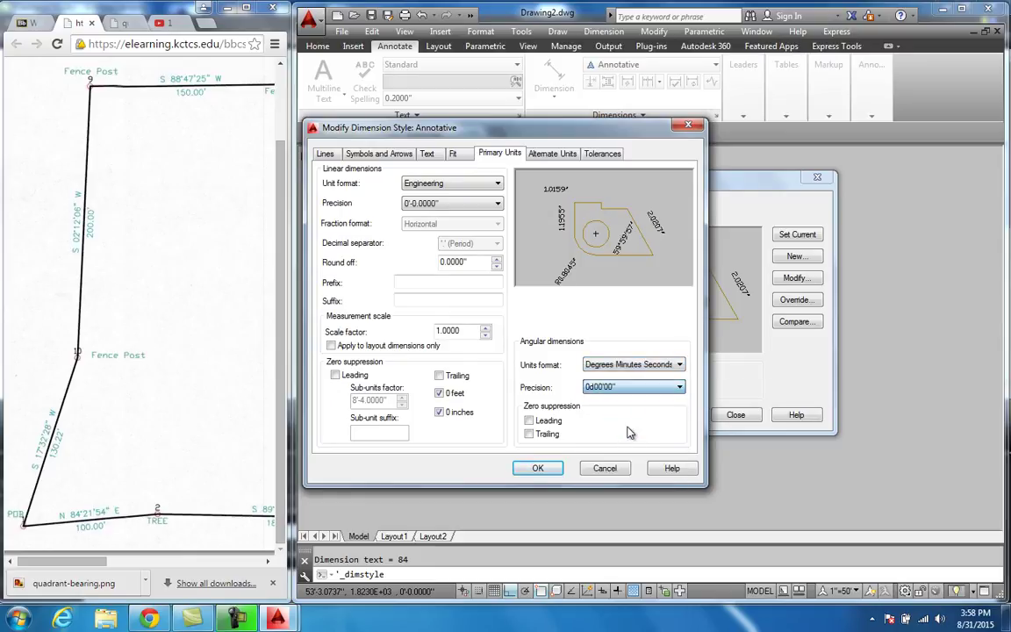
pyautogui.click(537, 468)
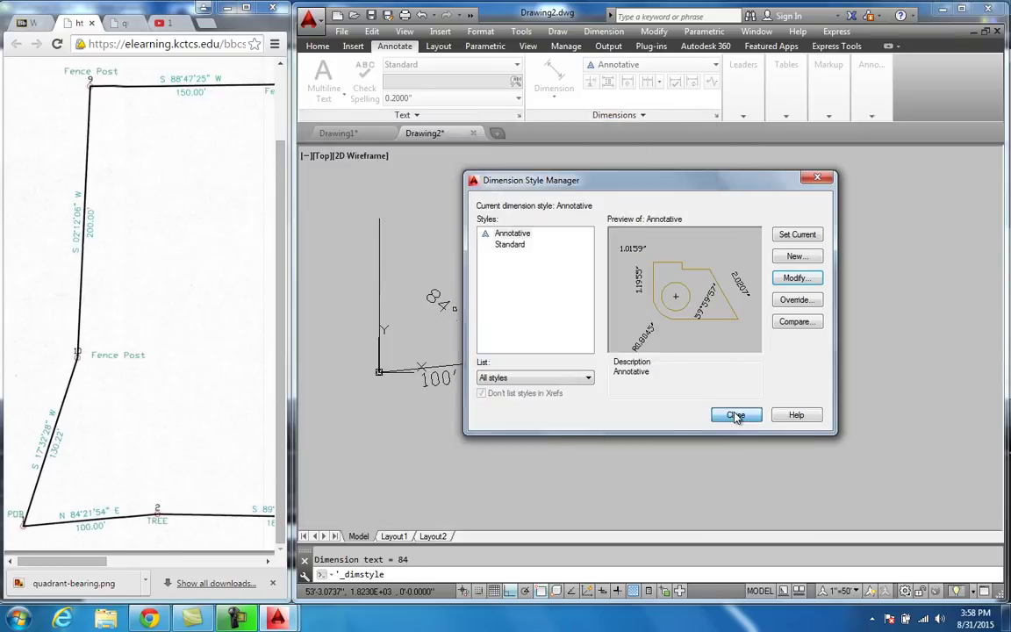
pyautogui.click(735, 415)
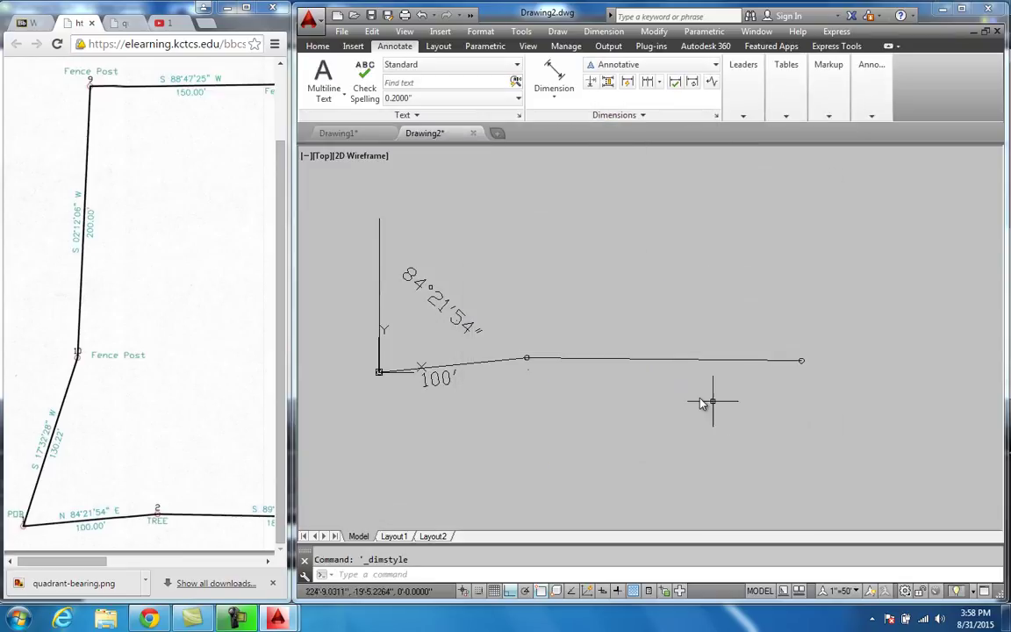
pyautogui.click(468, 326)
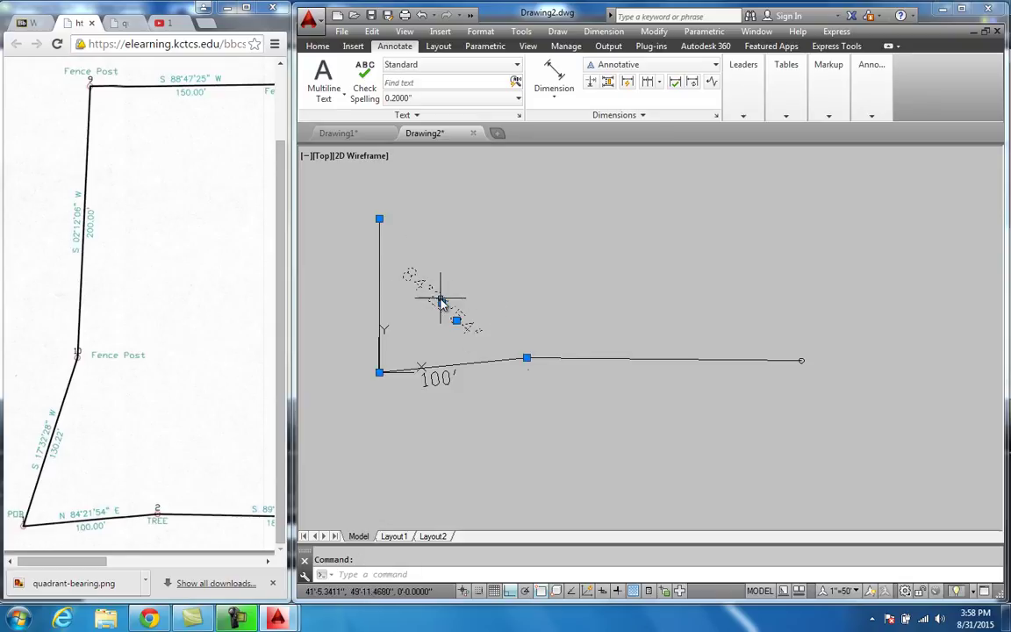
pyautogui.click(441, 304)
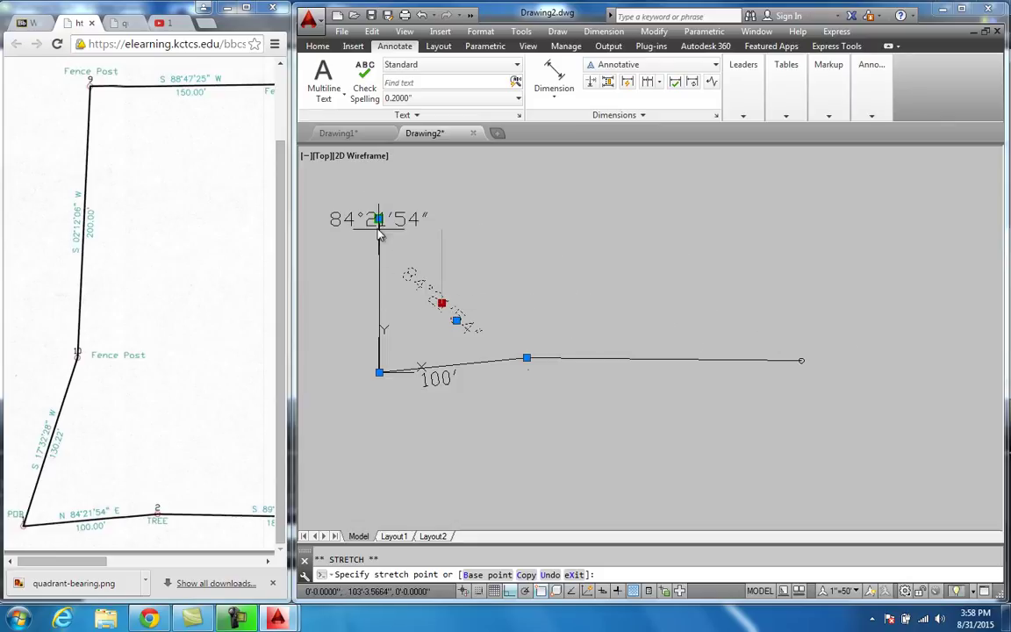
pyautogui.press('Escape')
pyautogui.press('Escape')
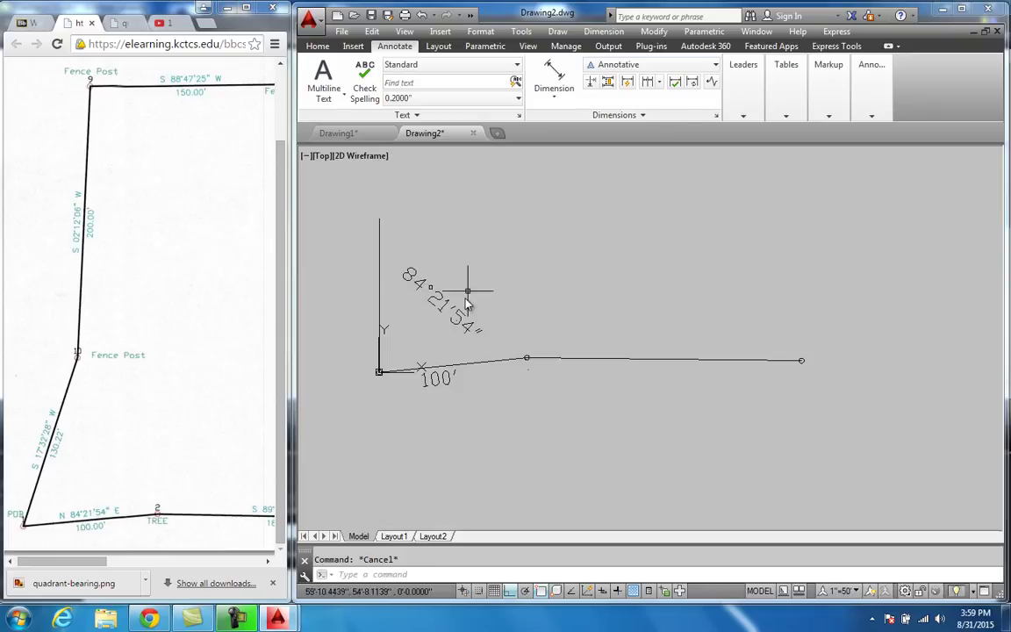
# - Explode the angular dimension between the vertical line and the first boundary line
pyautogui.click(442, 304)
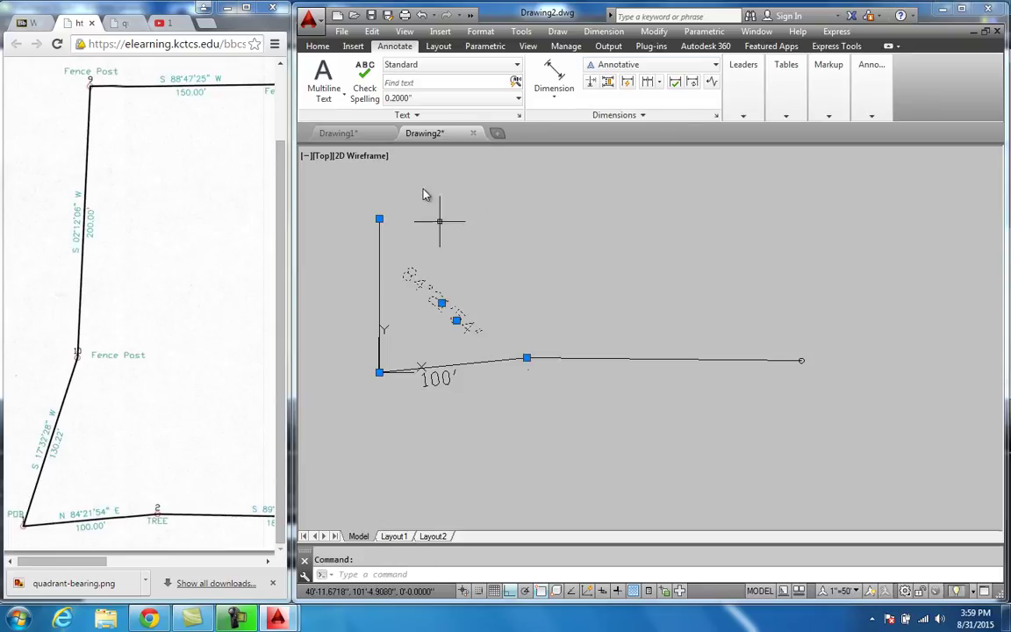
pyautogui.click(318, 46)
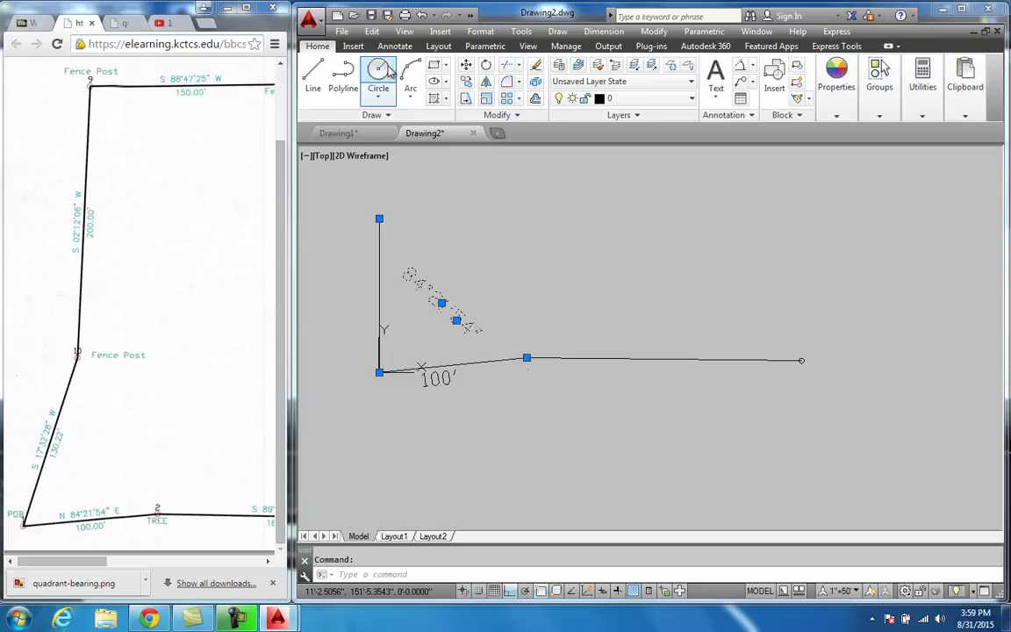
pyautogui.click(536, 82)
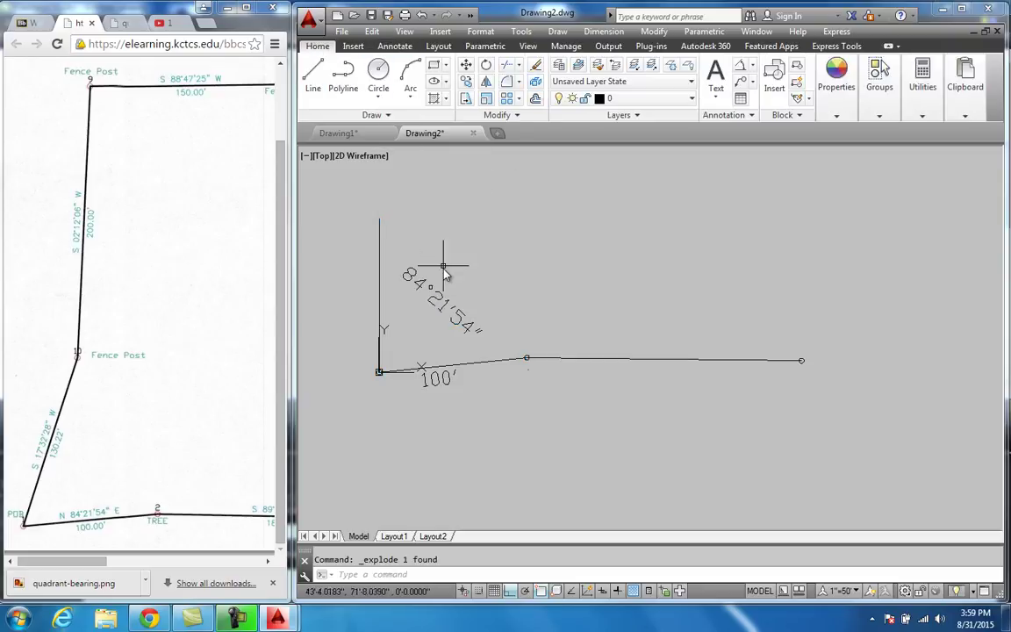
# - Turn Ortho off and move the exploded angle text up and away from the vertical line into open space
pyautogui.click(441, 304)
pyautogui.click(442, 303)
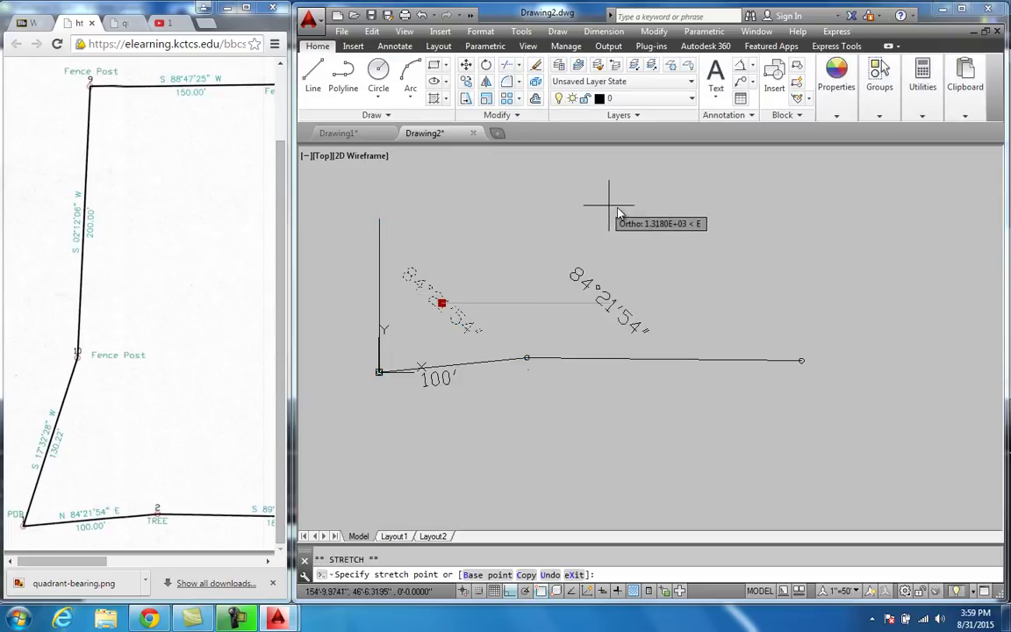
pyautogui.press('F8')
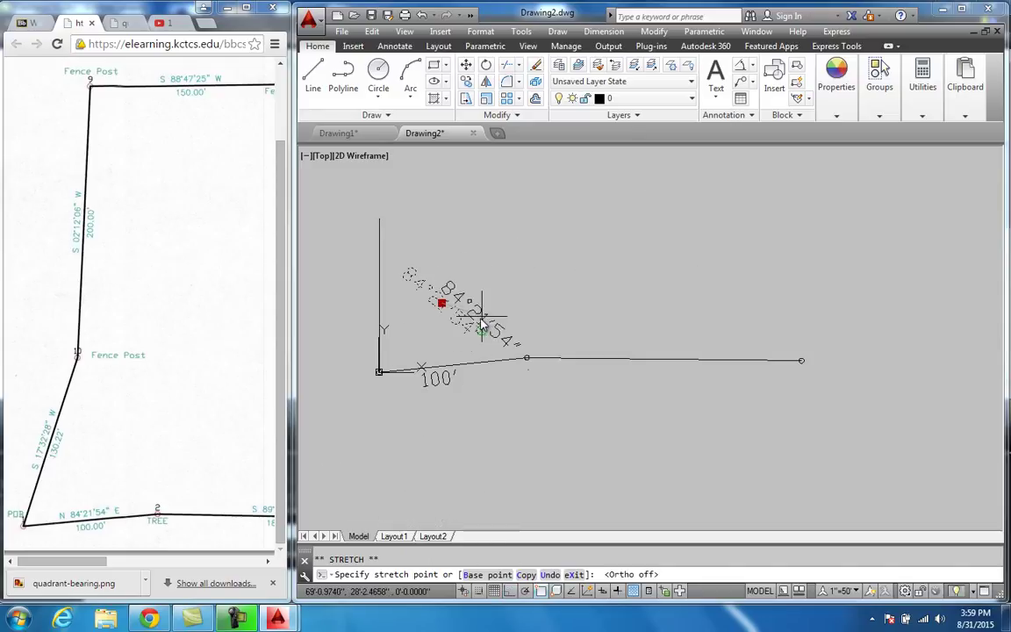
pyautogui.click(499, 271)
pyautogui.press('Escape')
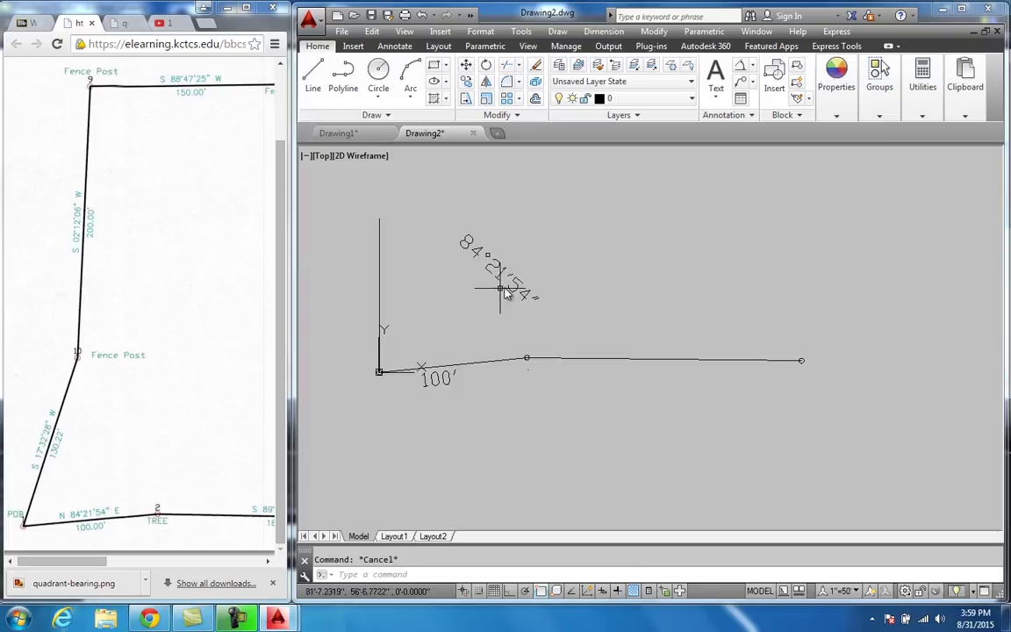
pyautogui.click(501, 263)
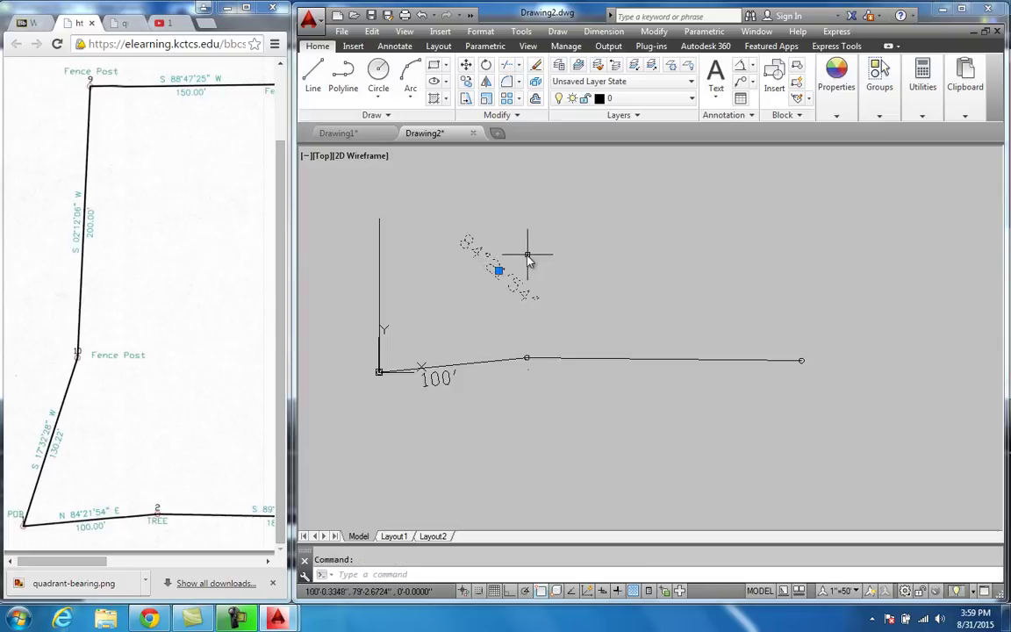
pyautogui.press('Escape')
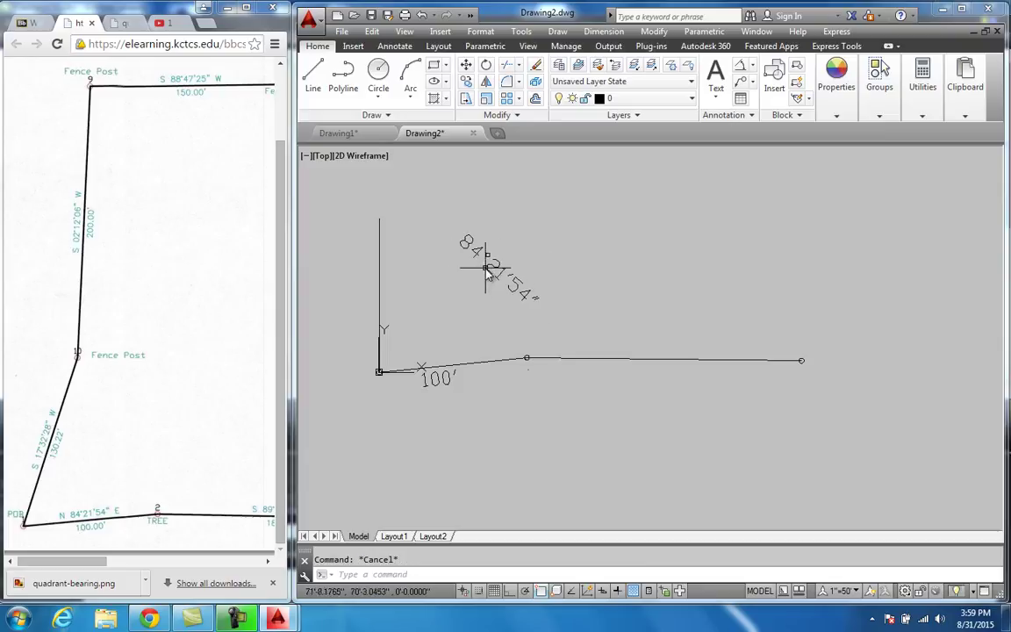
# - Rotate the angle text about its middle by about N 34d25' E to slope like the first boundary line, with object snap off
pyautogui.click(494, 270)
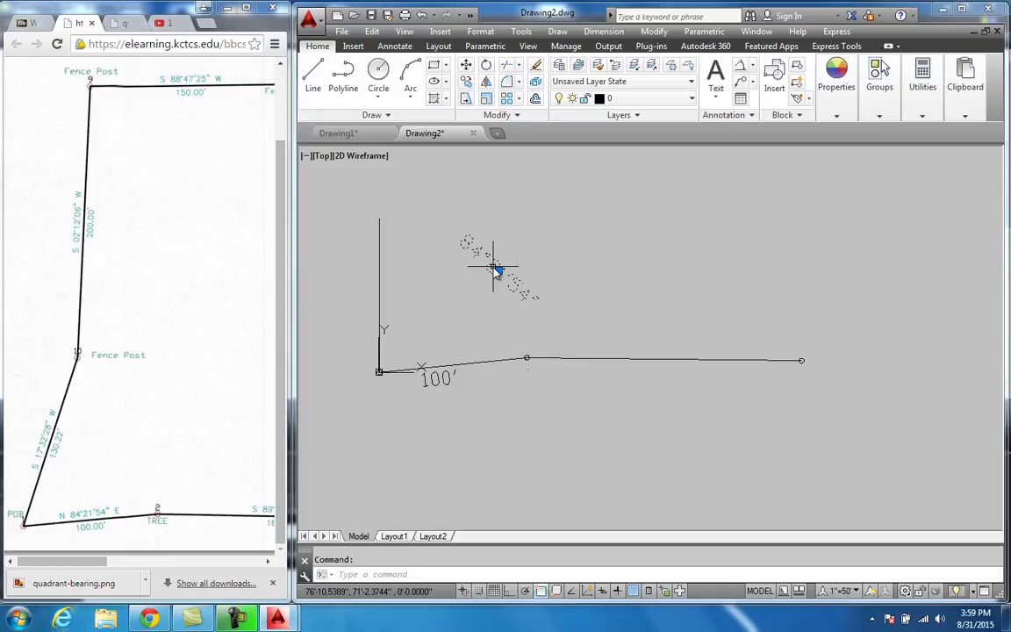
pyautogui.click(486, 67)
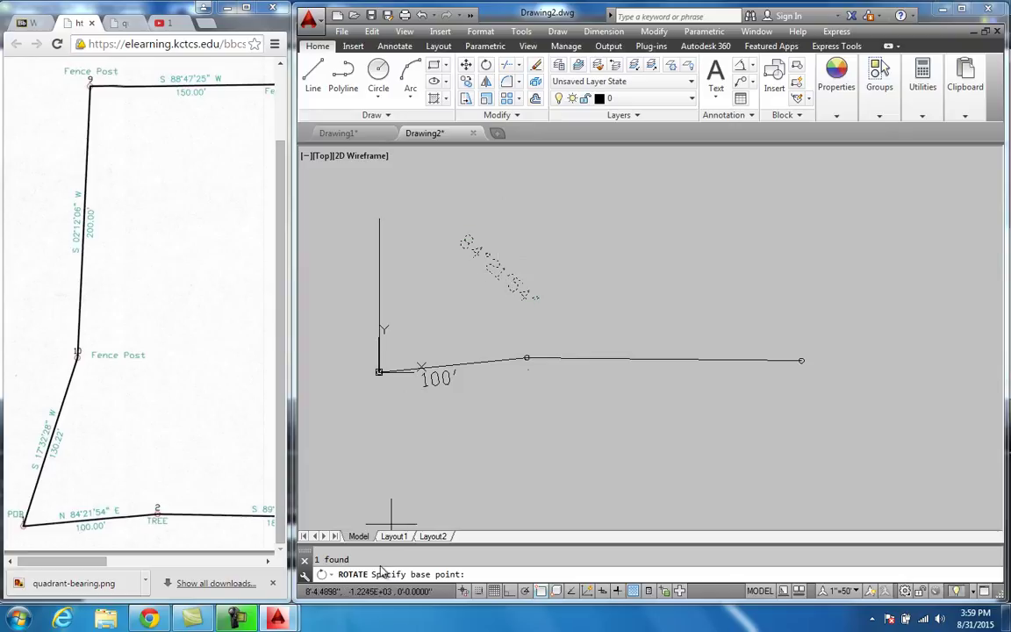
pyautogui.click(541, 592)
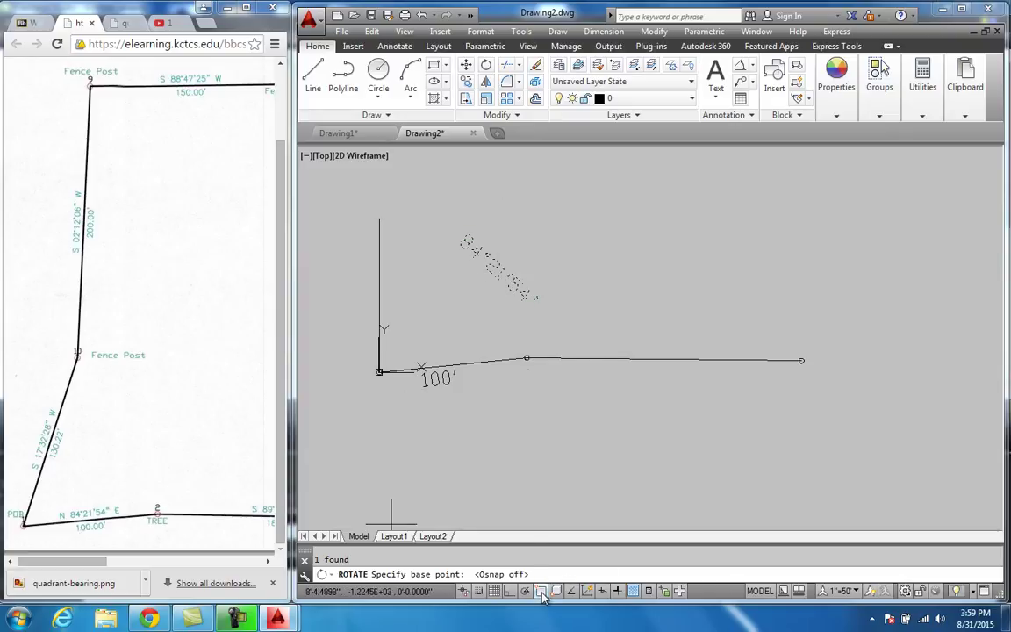
pyautogui.click(497, 275)
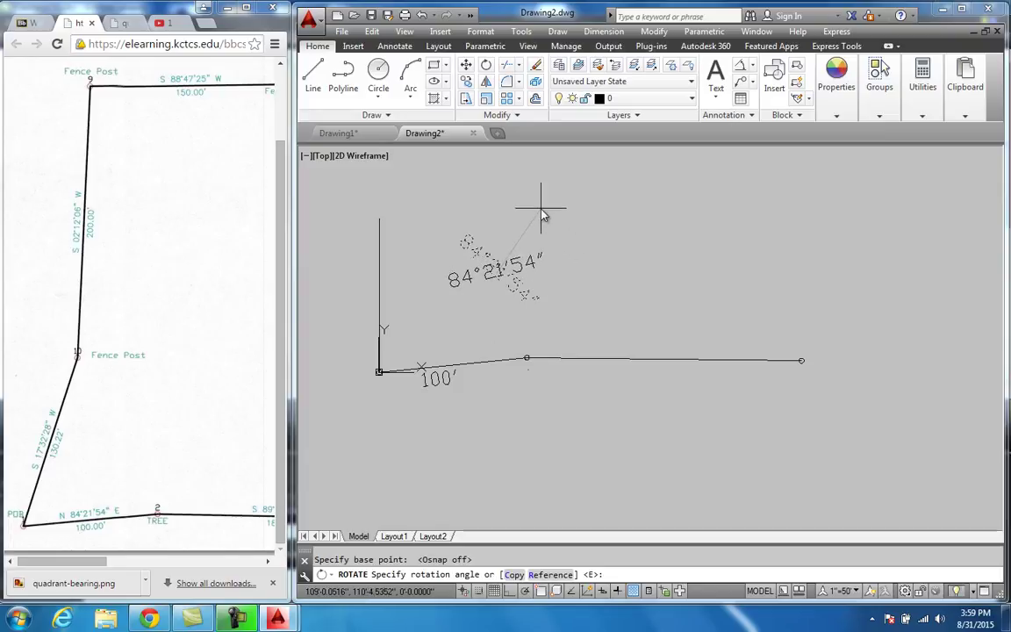
pyautogui.press('Escape')
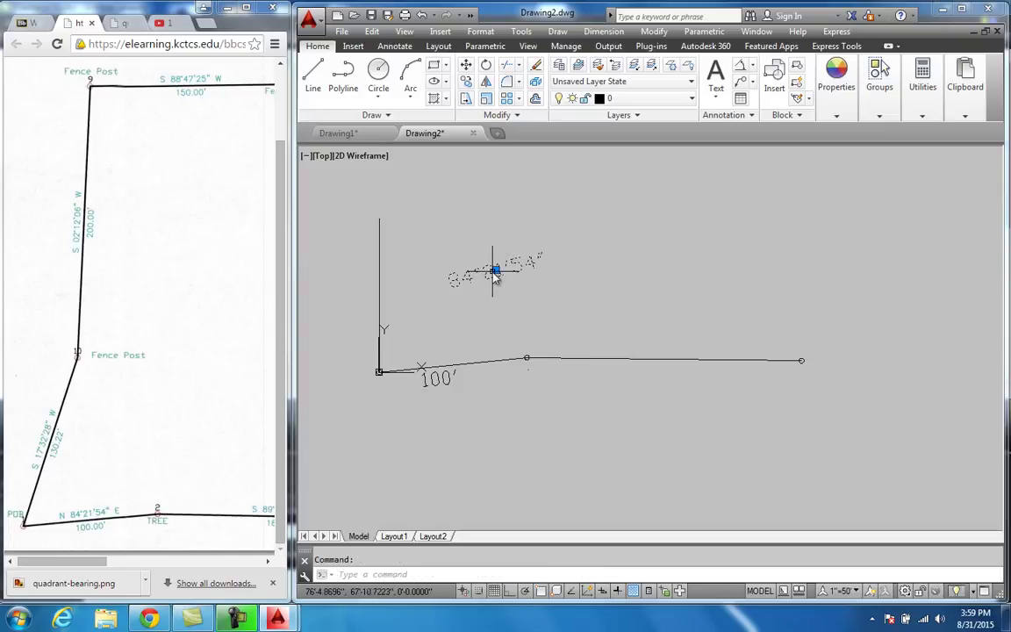
# - Move the rotated angle text down to just above the first boundary line, opposite the 100' dimension
pyautogui.click(494, 270)
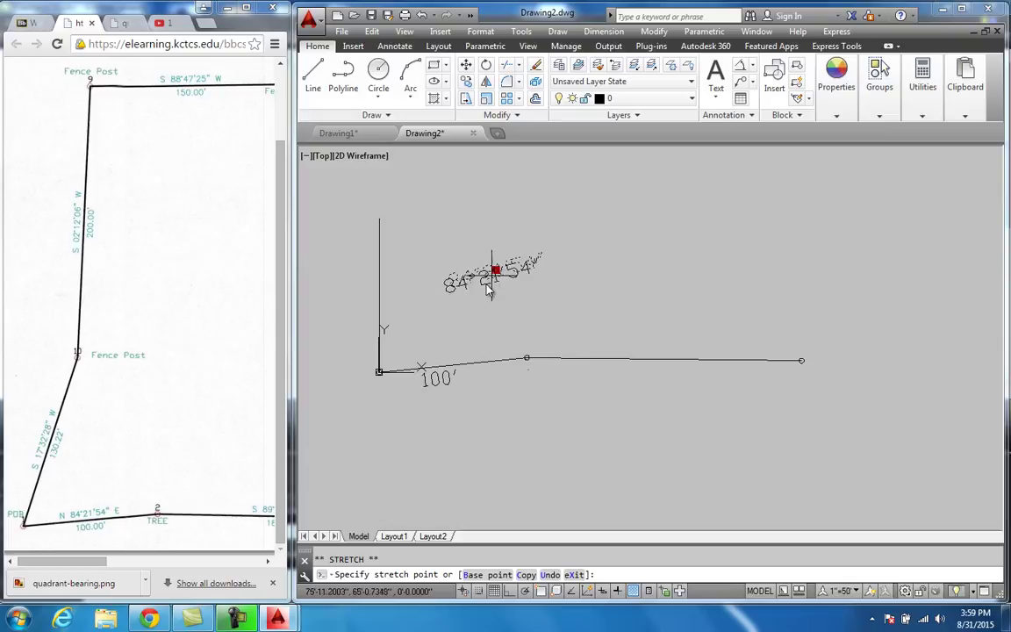
pyautogui.click(446, 346)
pyautogui.press('Escape')
# - Rotate the angle text slightly clockwise to run parallel to the first boundary line and move it closer above the line
pyautogui.click(473, 343)
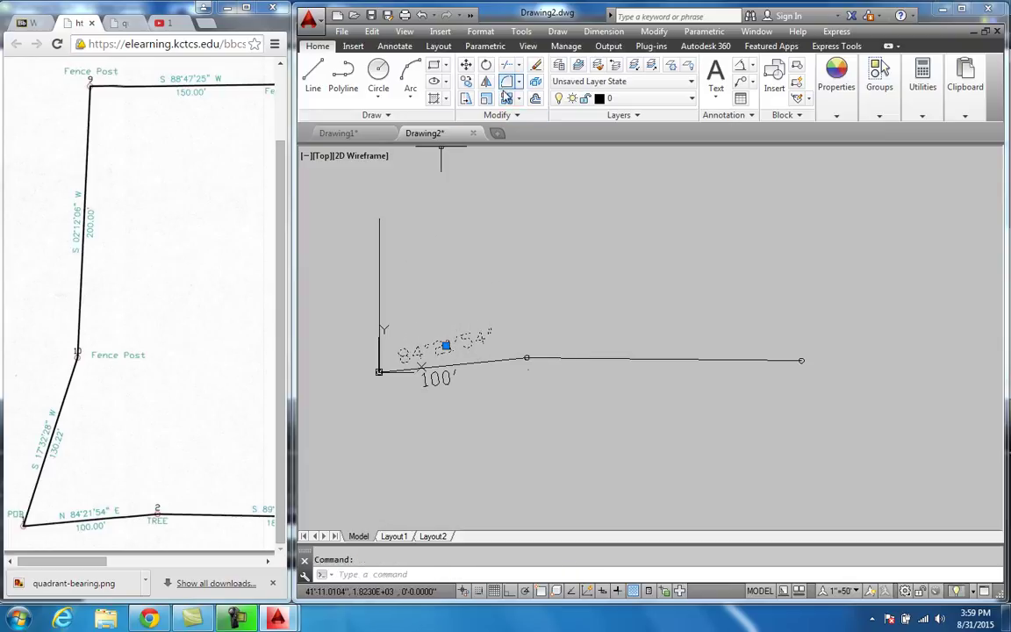
pyautogui.click(487, 66)
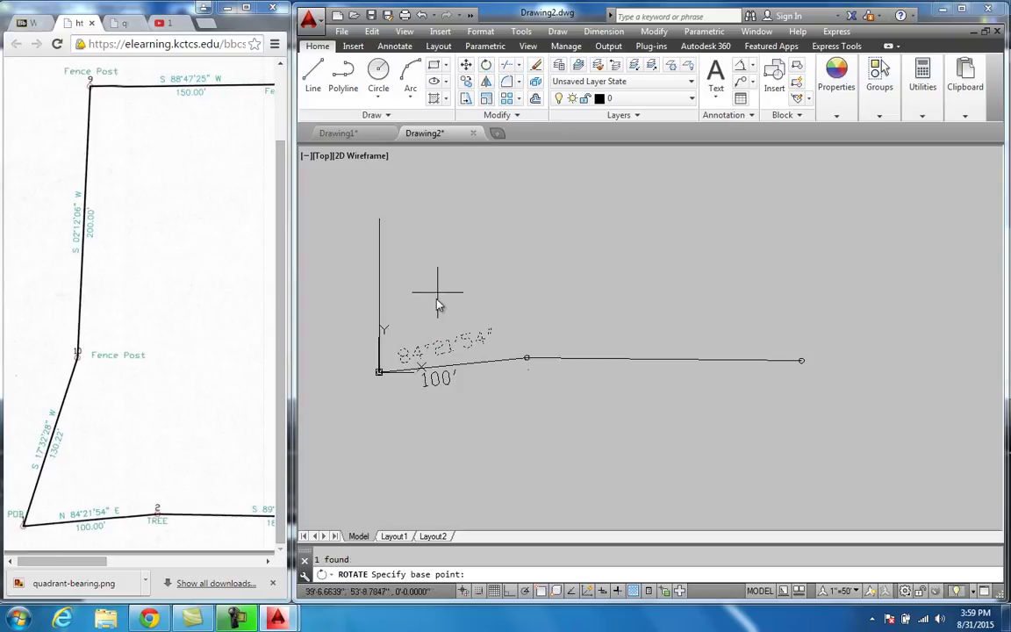
pyautogui.click(444, 353)
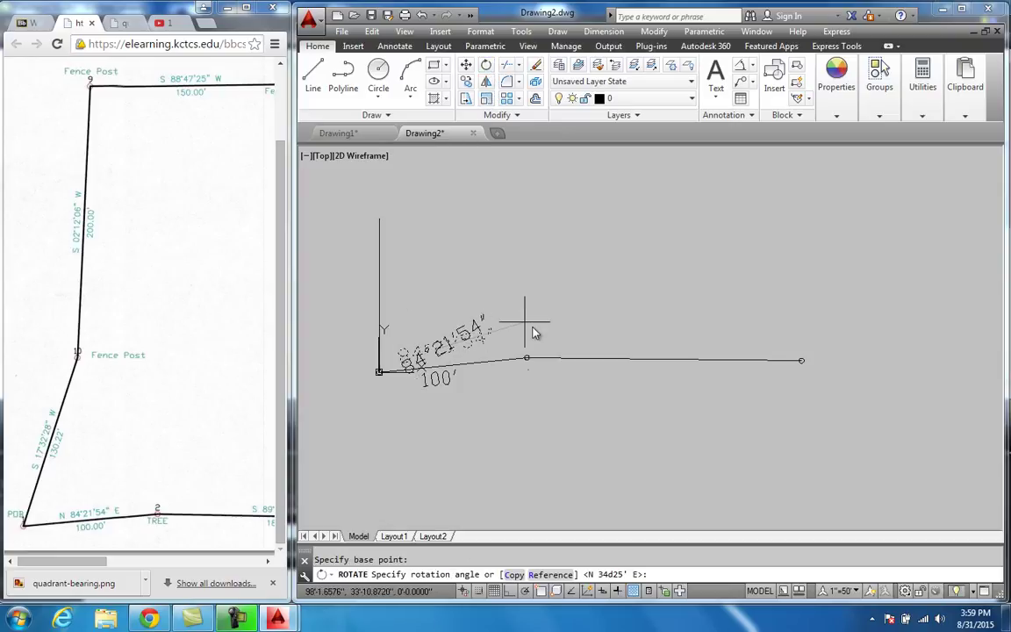
pyautogui.click(532, 366)
pyautogui.press('Escape')
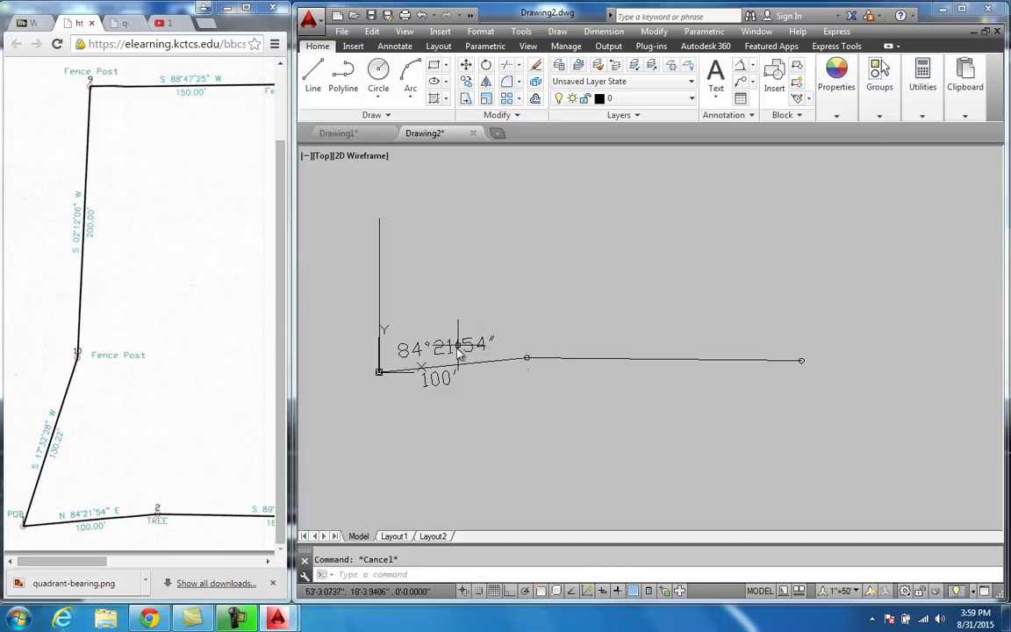
pyautogui.click(446, 348)
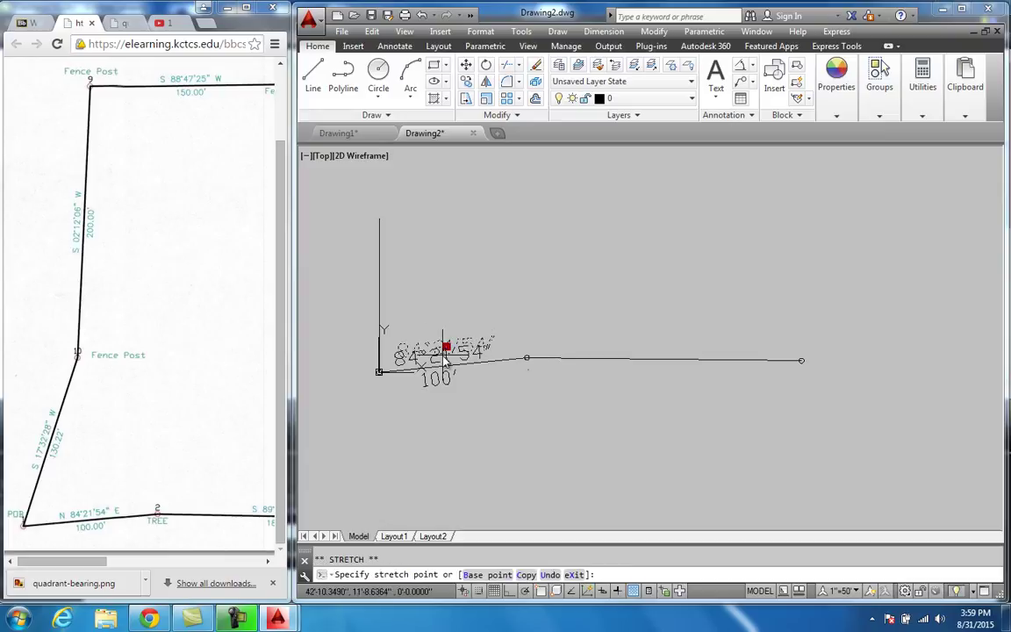
pyautogui.press('Escape')
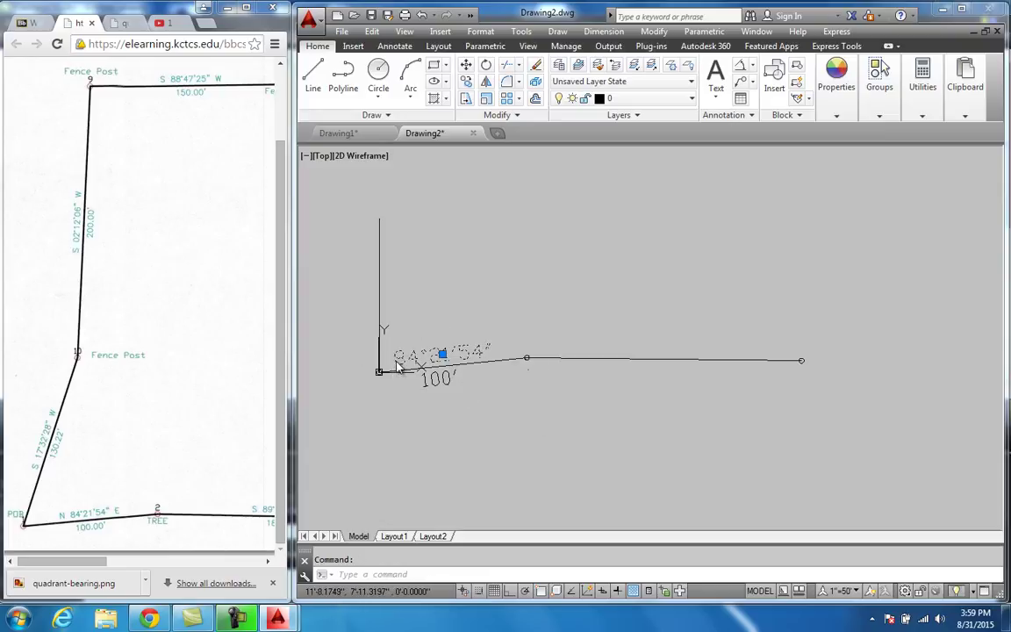
# - Add N before and E after the first boundary line's angle text so it reads N84°21'54"E
pyautogui.doubleClick(462, 351)
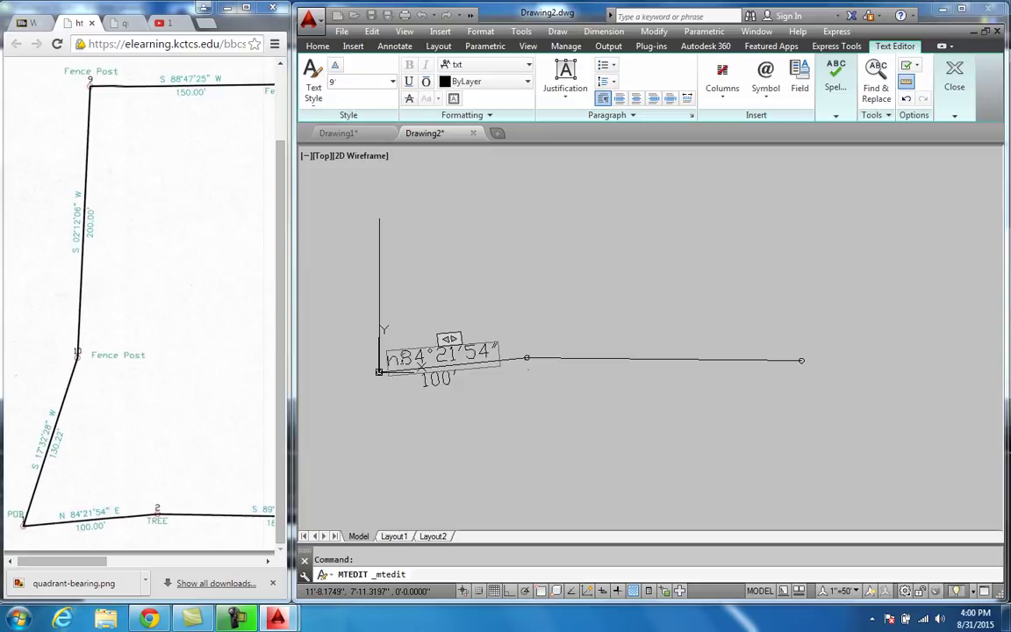
pyautogui.write('N')
pyautogui.write('E')
pyautogui.click(593, 293)
pyautogui.moveTo(511, 419)
pyautogui.mouseDown(button='middle')
pyautogui.moveTo(519, 397)
pyautogui.moveTo(478, 369)
pyautogui.mouseUp(button='middle')
pyautogui.scroll(-1, 519, 396)
pyautogui.scroll(1, 505, 388)
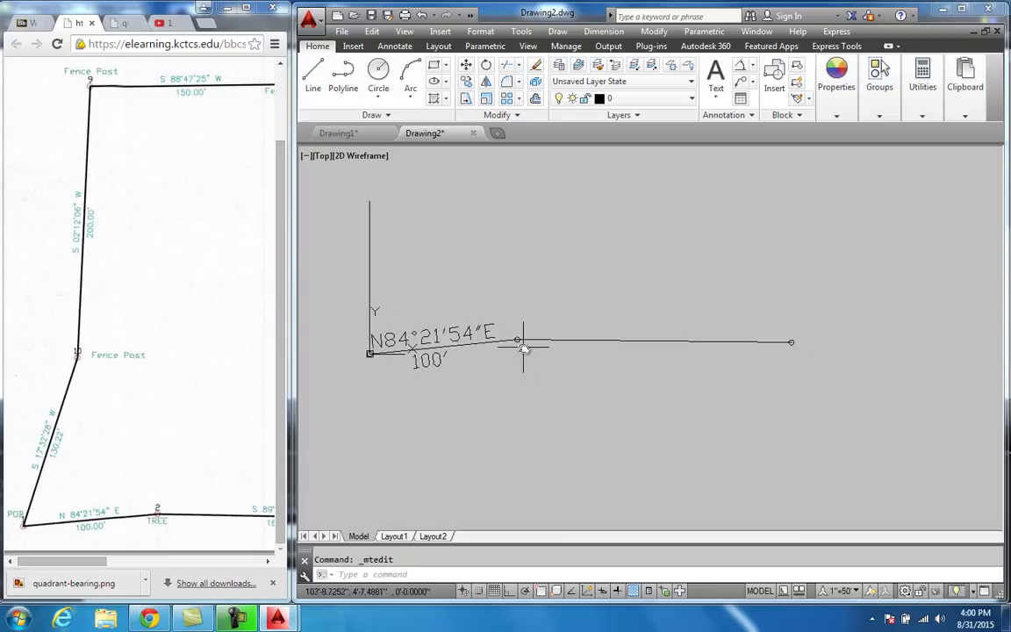
# - Add an aligned length dimension to the second boundary line between its corner points, placed just below the line, with object snap on
pyautogui.click(752, 70)
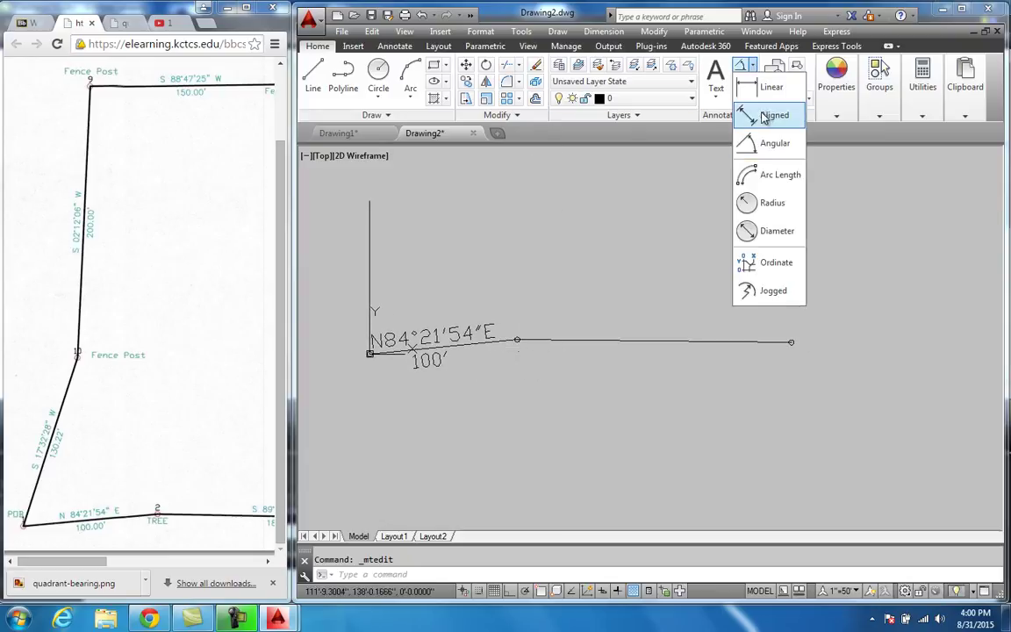
pyautogui.click(766, 79)
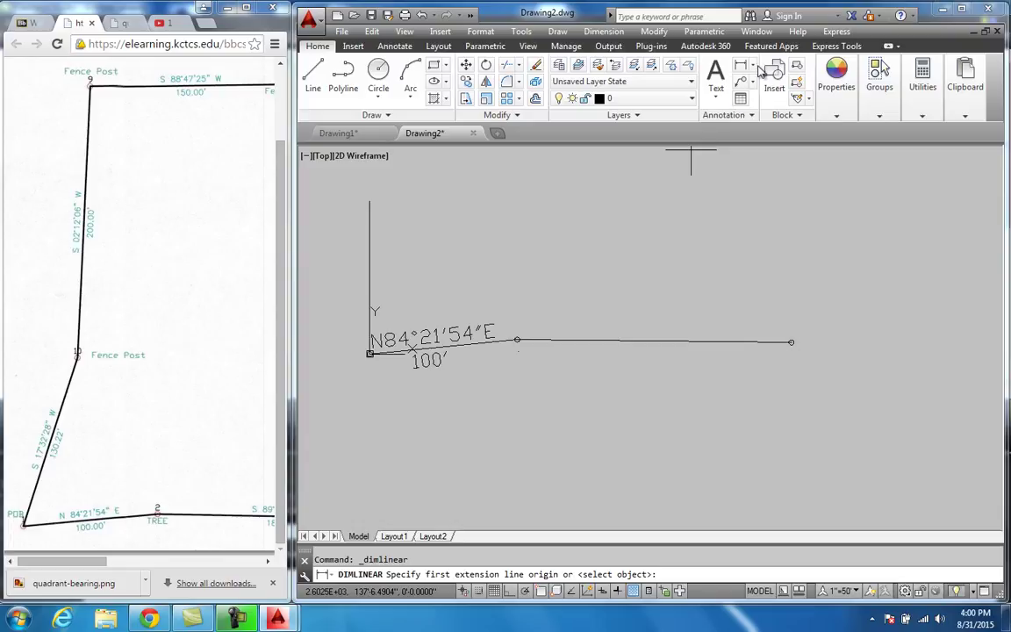
pyautogui.click(752, 70)
pyautogui.click(765, 105)
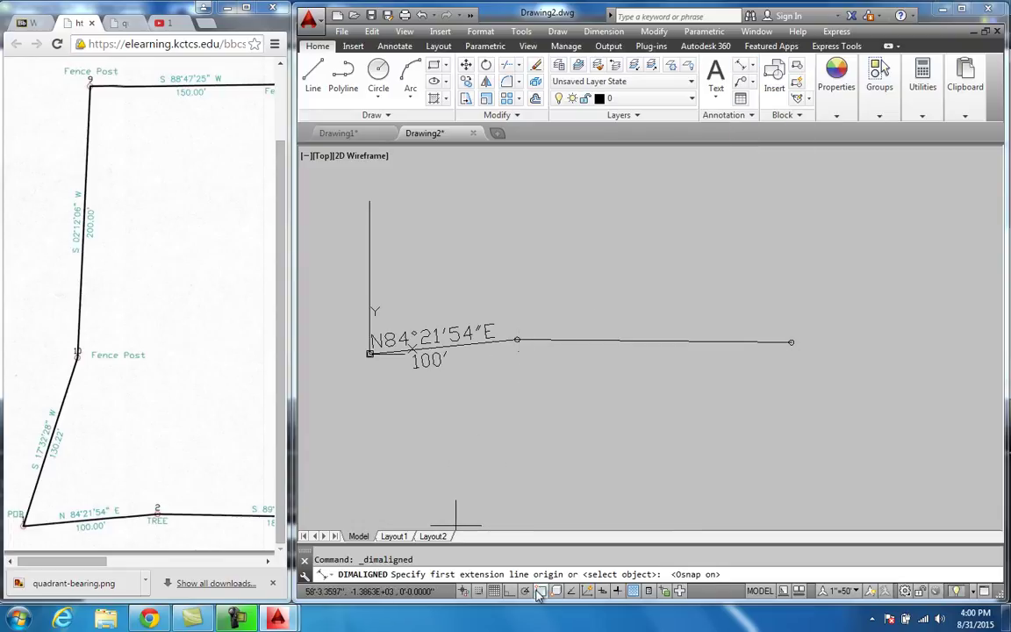
pyautogui.click(521, 341)
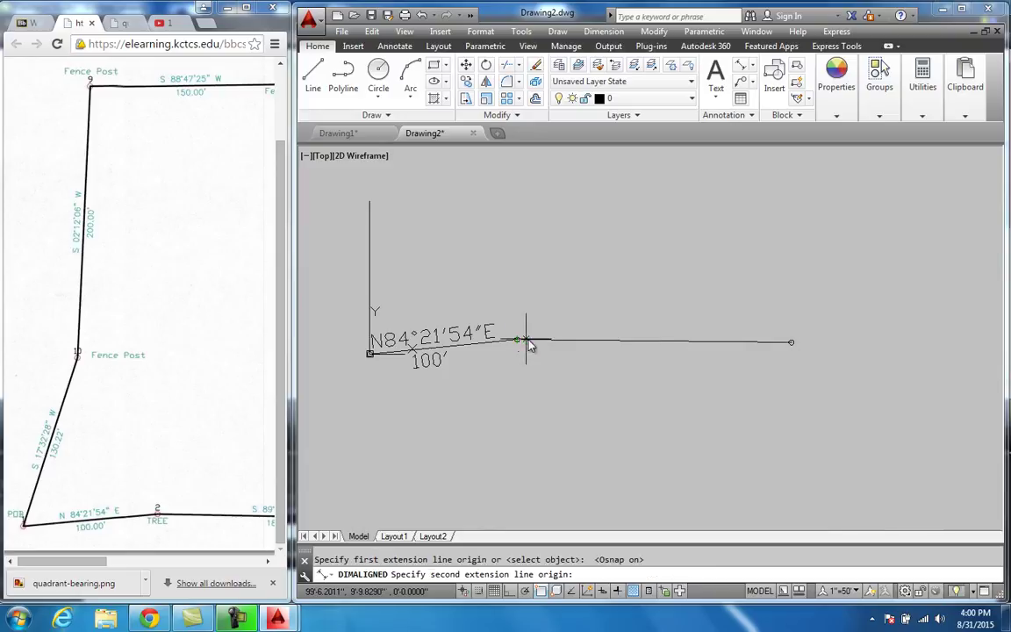
pyautogui.click(789, 342)
pyautogui.click(735, 357)
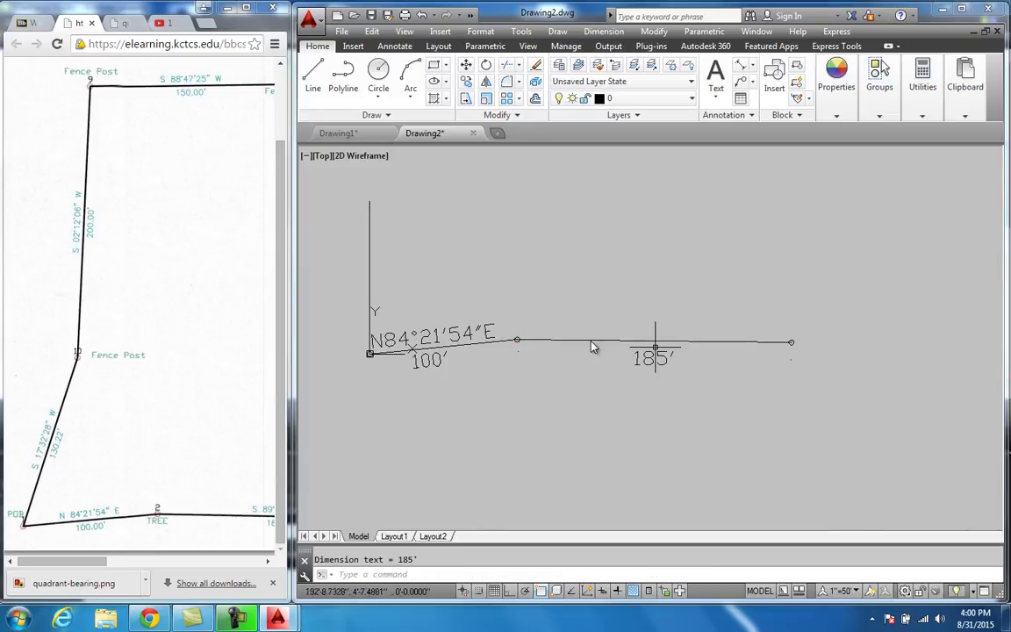
# - Draw a vertical reference line straight down from the corner between the first and second boundary lines, with Ortho on
pyautogui.click(312, 76)
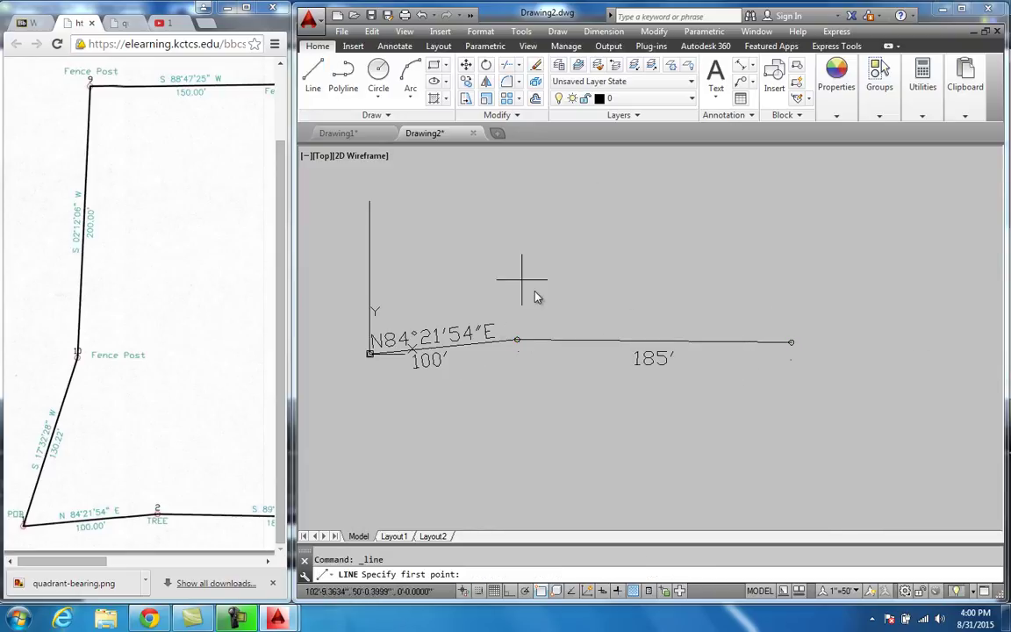
pyautogui.click(516, 340)
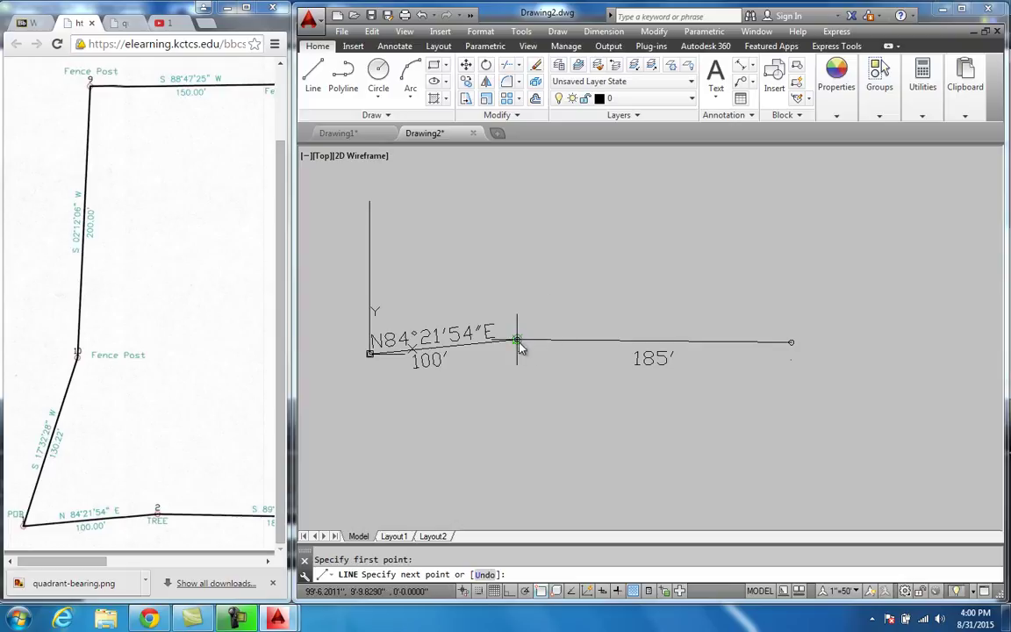
pyautogui.click(511, 594)
pyautogui.click(537, 451)
pyautogui.press('Escape')
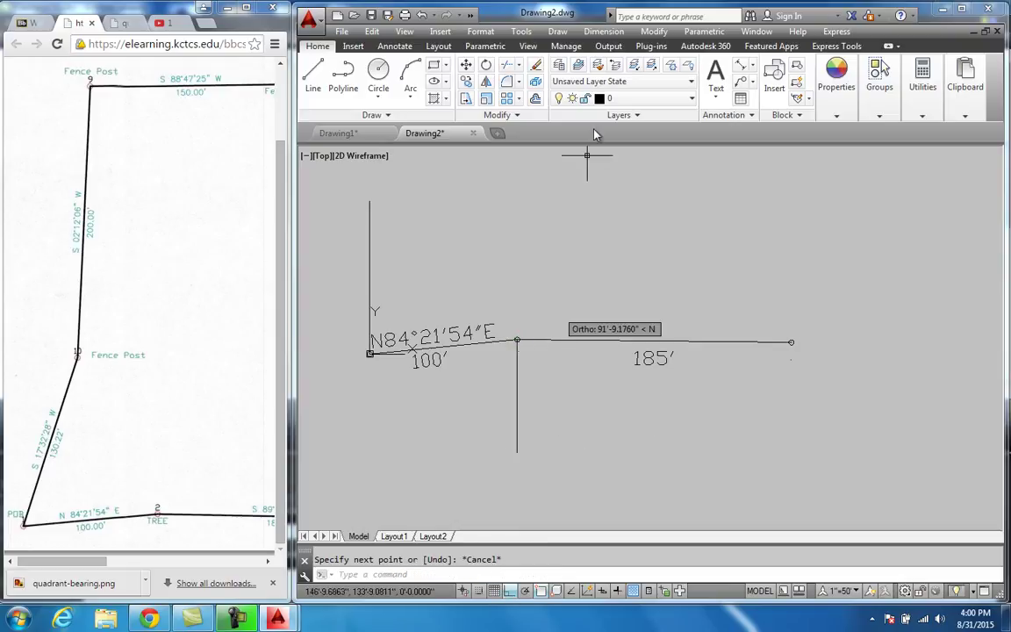
# - Add an angular dimension between the second boundary line and the vertical reference line, placed in the open space below the boundary line
pyautogui.click(751, 65)
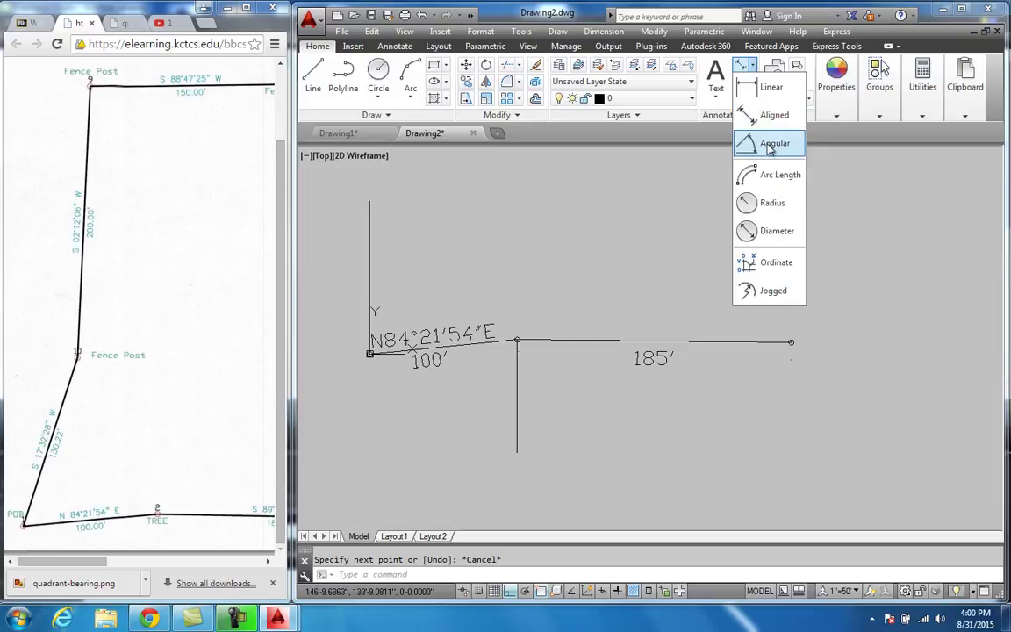
pyautogui.click(769, 141)
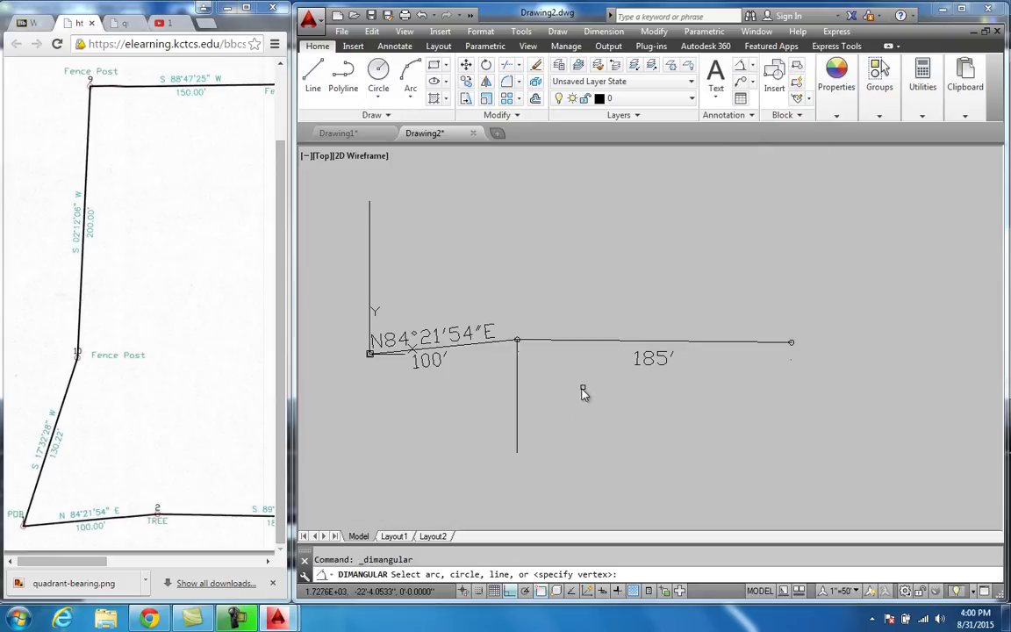
pyautogui.click(579, 344)
pyautogui.click(517, 383)
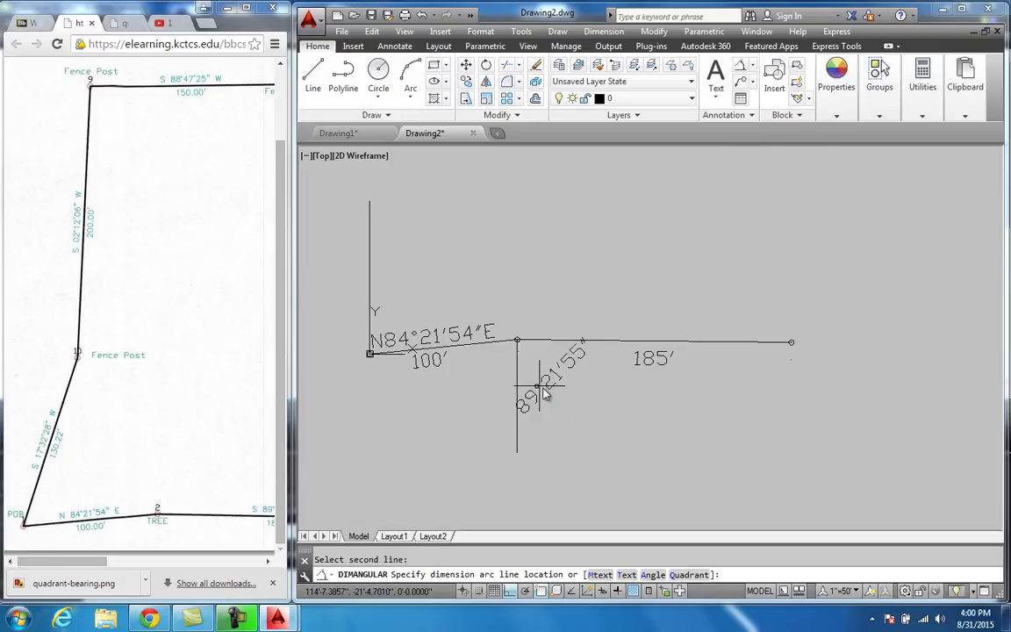
pyautogui.click(579, 413)
pyautogui.press('Escape')
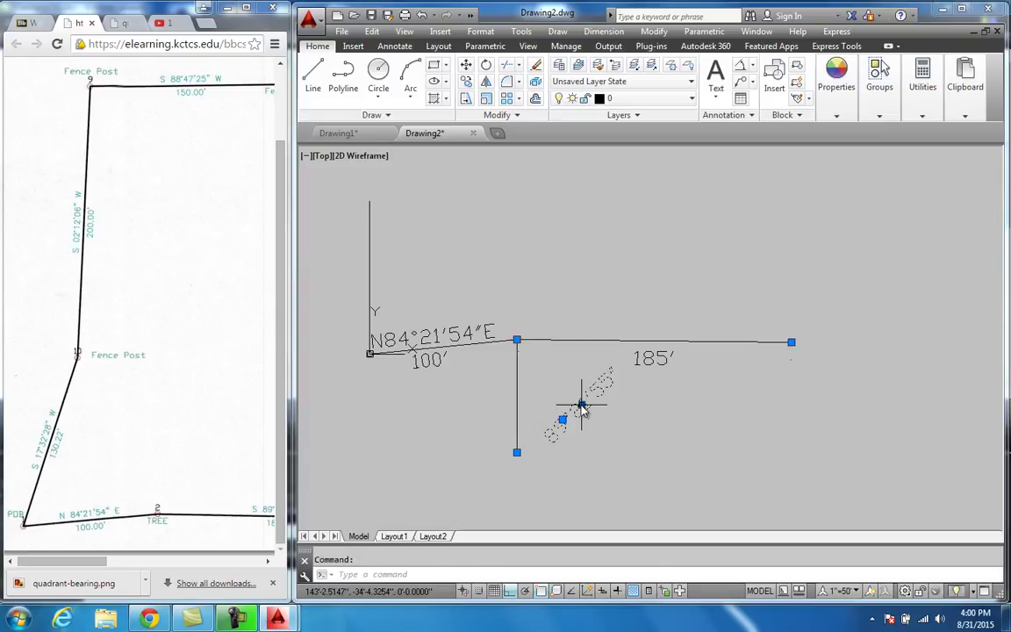
# - Explode the new angular dimension and rotate its text about its middle to nearly horizontal, with Ortho and object snap off
pyautogui.click(534, 84)
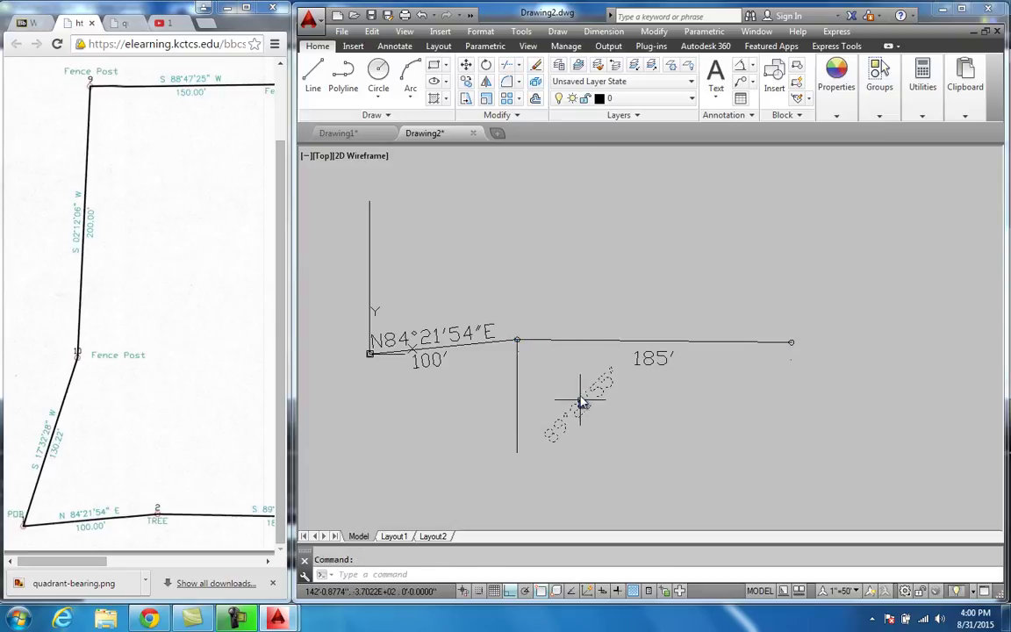
pyautogui.click(486, 64)
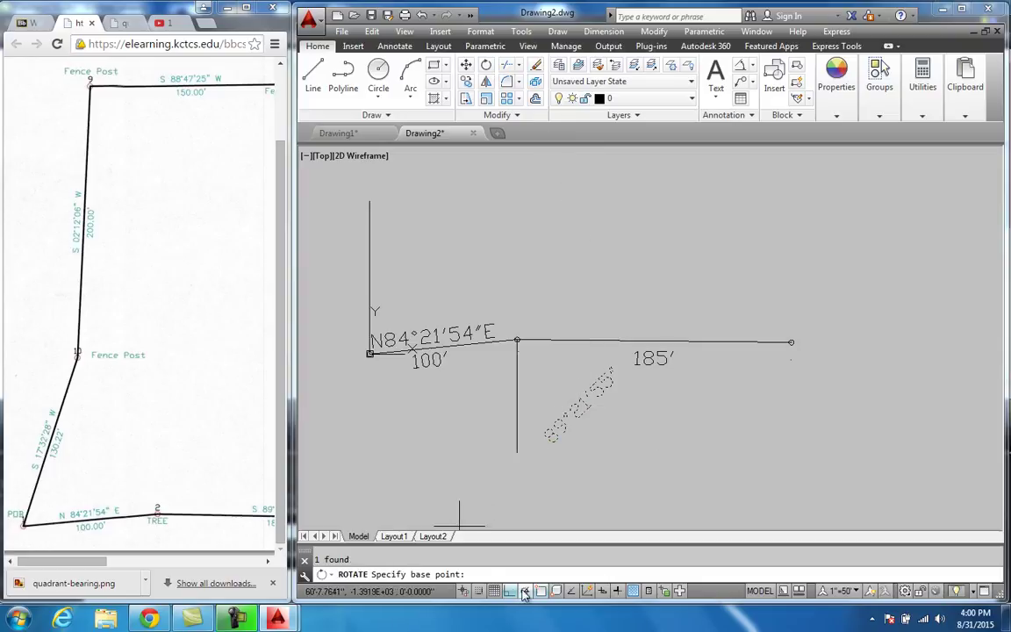
pyautogui.click(580, 410)
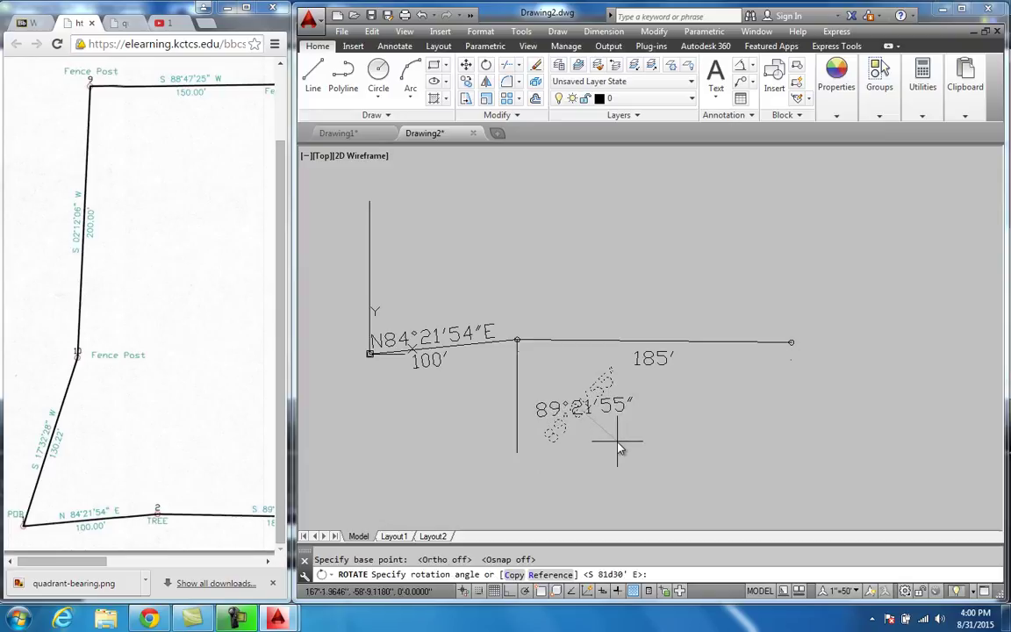
pyautogui.click(617, 441)
# - Move the exploded angle text to just above the second boundary line, opposite the 185' dimension
pyautogui.click(586, 409)
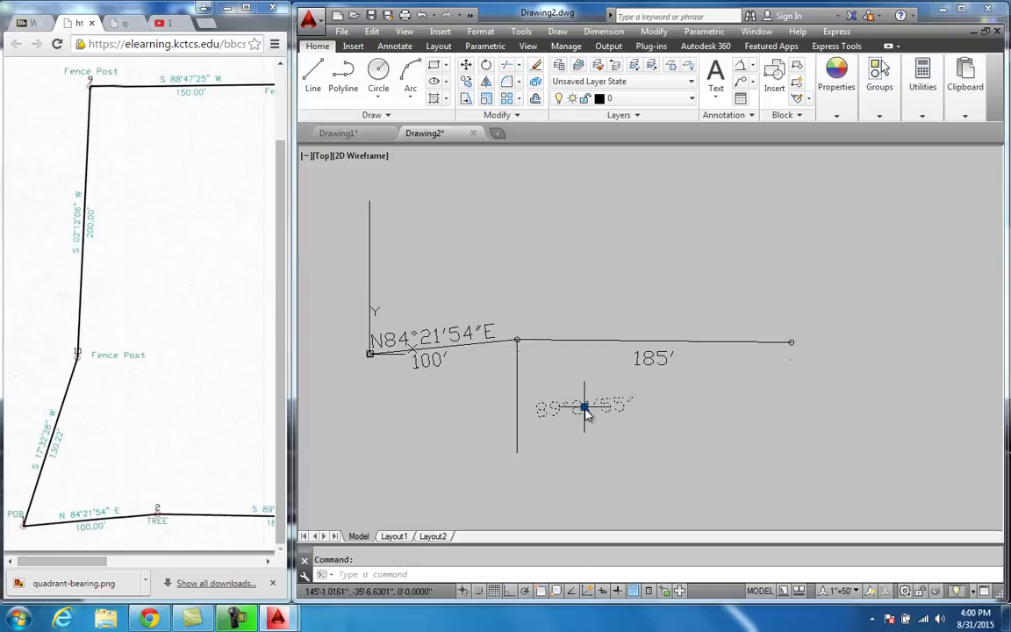
pyautogui.click(585, 407)
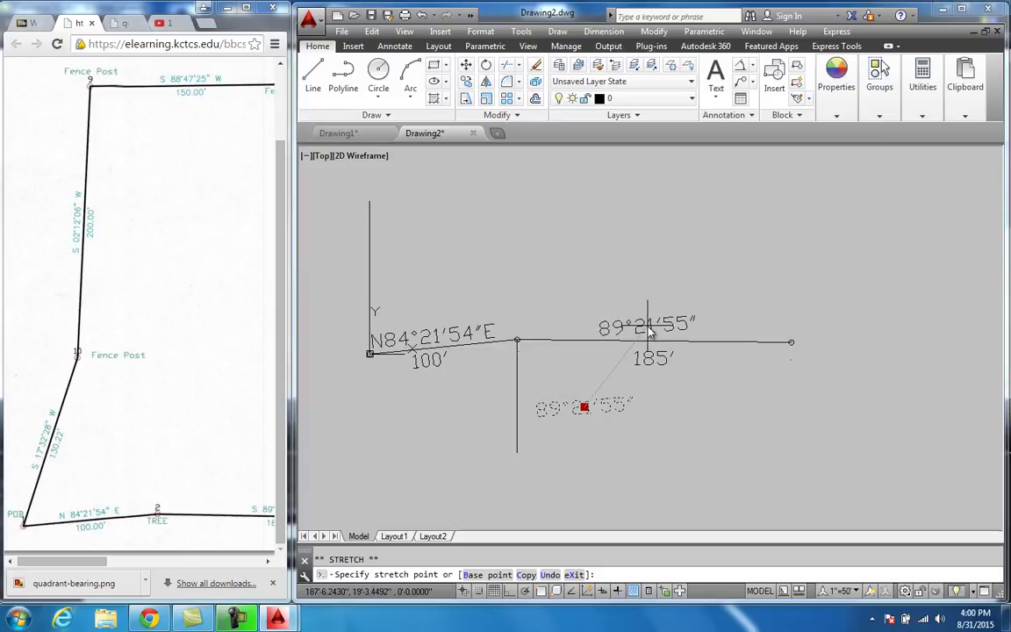
pyautogui.click(648, 326)
pyautogui.press('Escape')
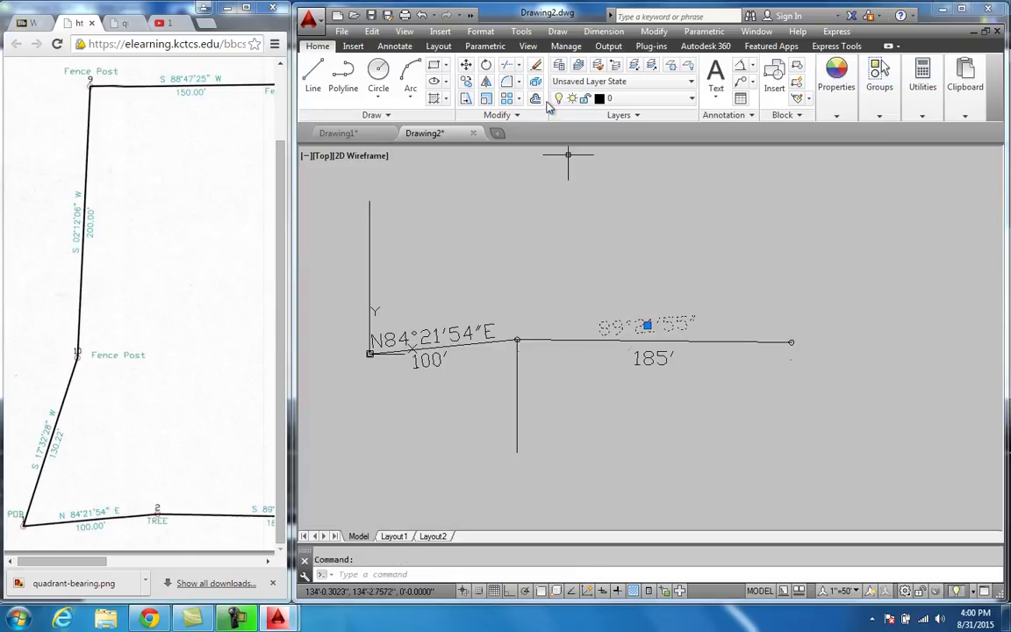
# - Rotate the angle text above the second boundary line slightly clockwise about its middle to run parallel to the line
pyautogui.click(486, 66)
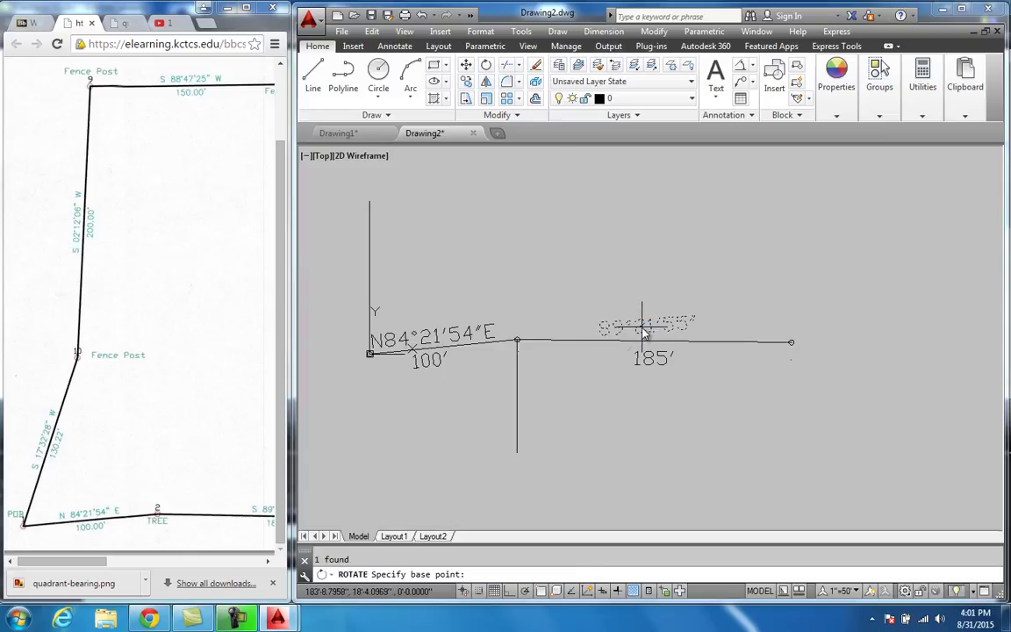
pyautogui.click(645, 328)
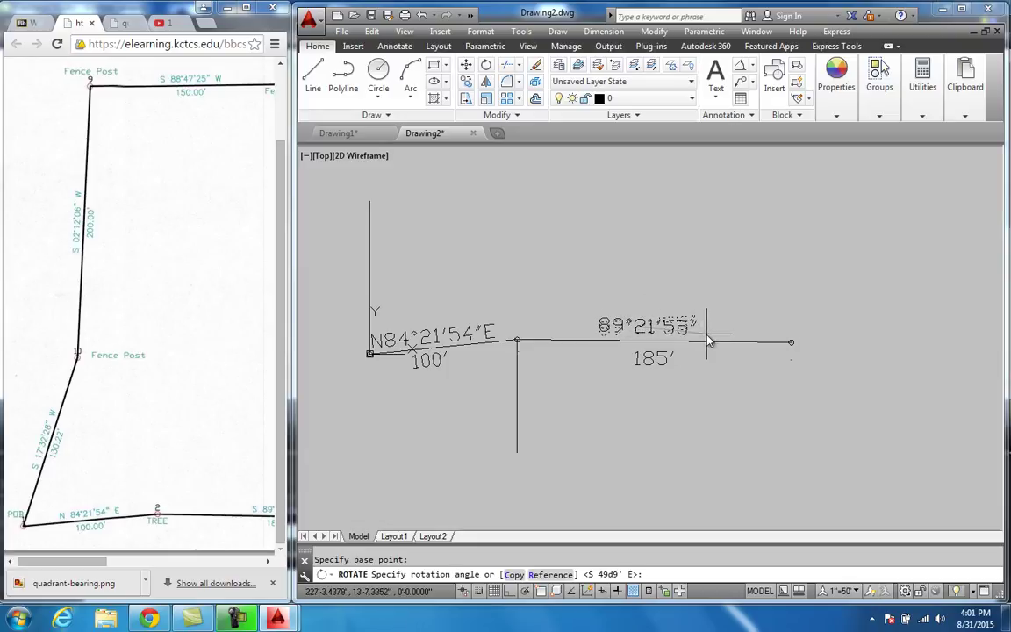
pyautogui.press('Escape')
pyautogui.press('Escape')
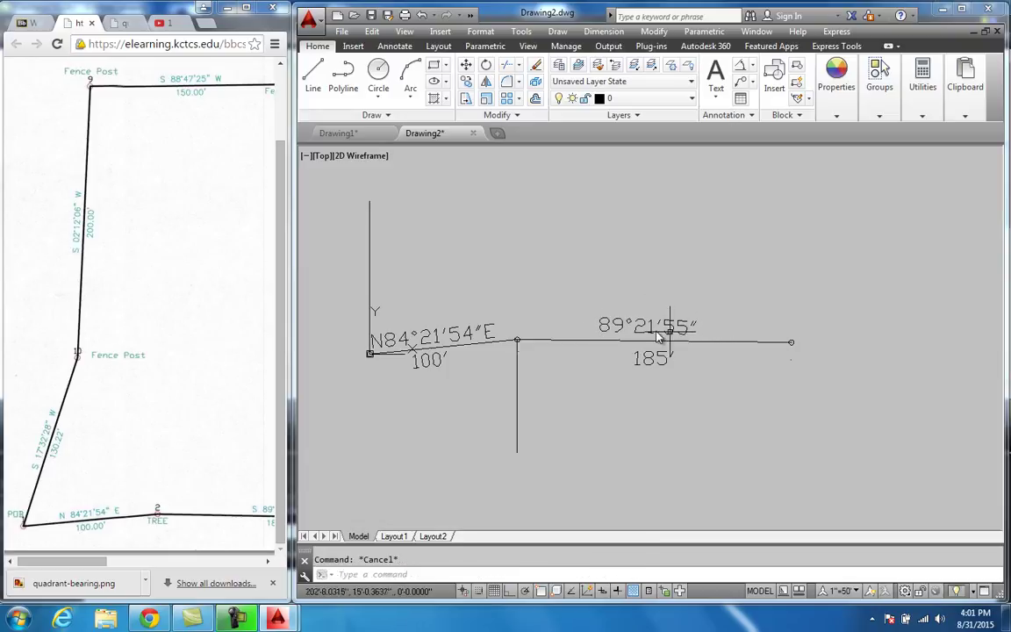
# - Add S before and E after the second boundary line's angle text so it reads S89°21'55"E
pyautogui.click(645, 328)
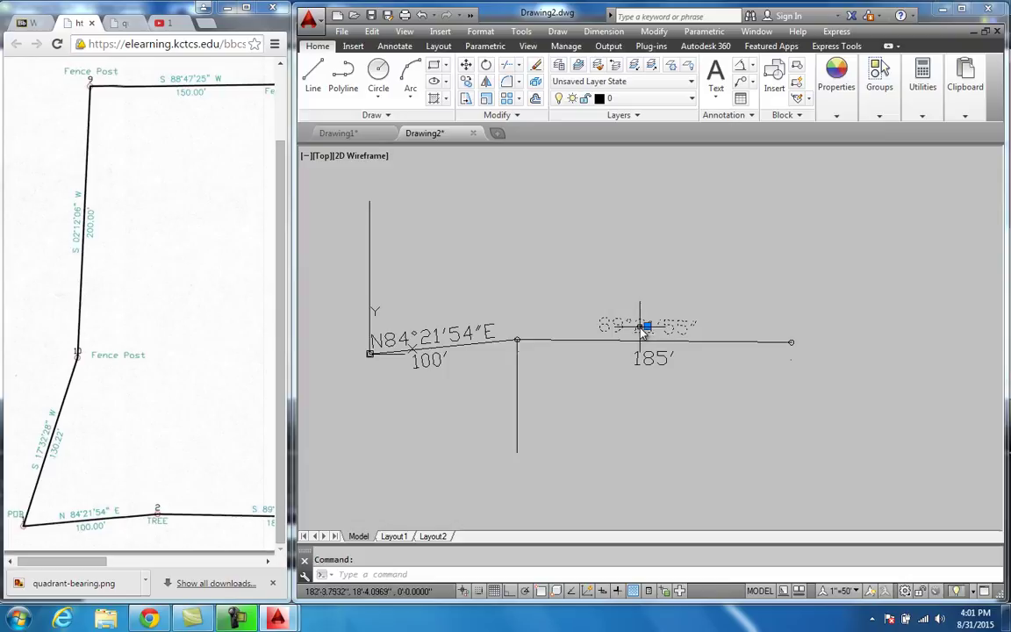
pyautogui.press('Escape')
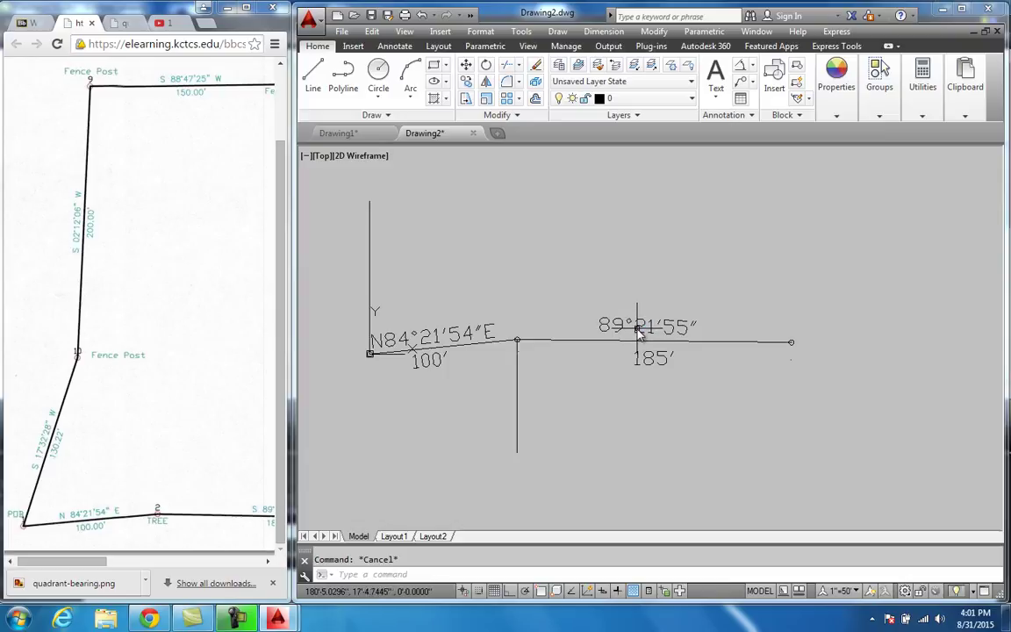
pyautogui.doubleClick(643, 329)
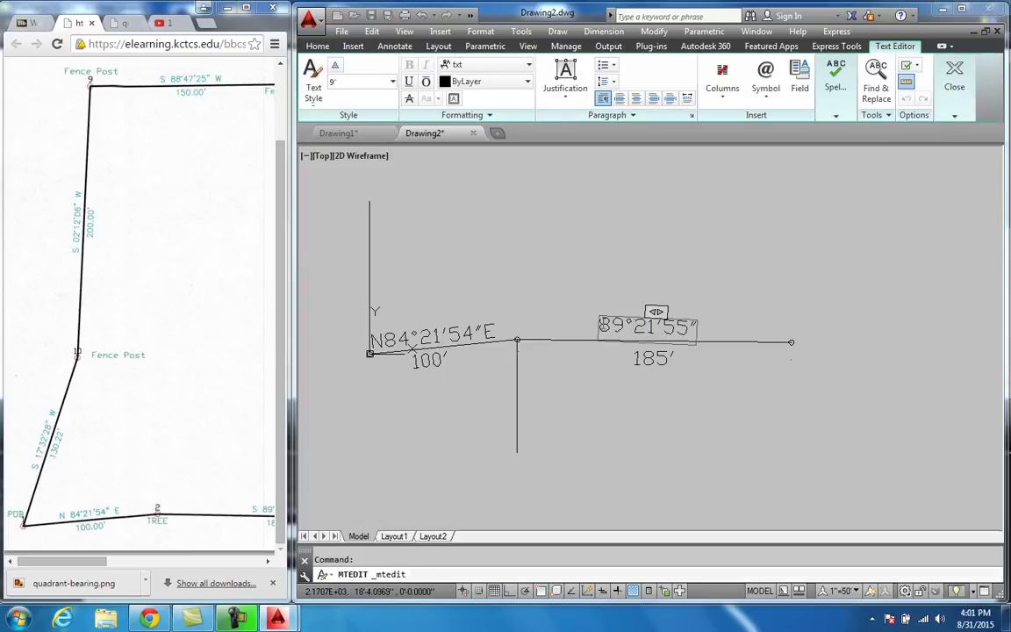
pyautogui.write('S')
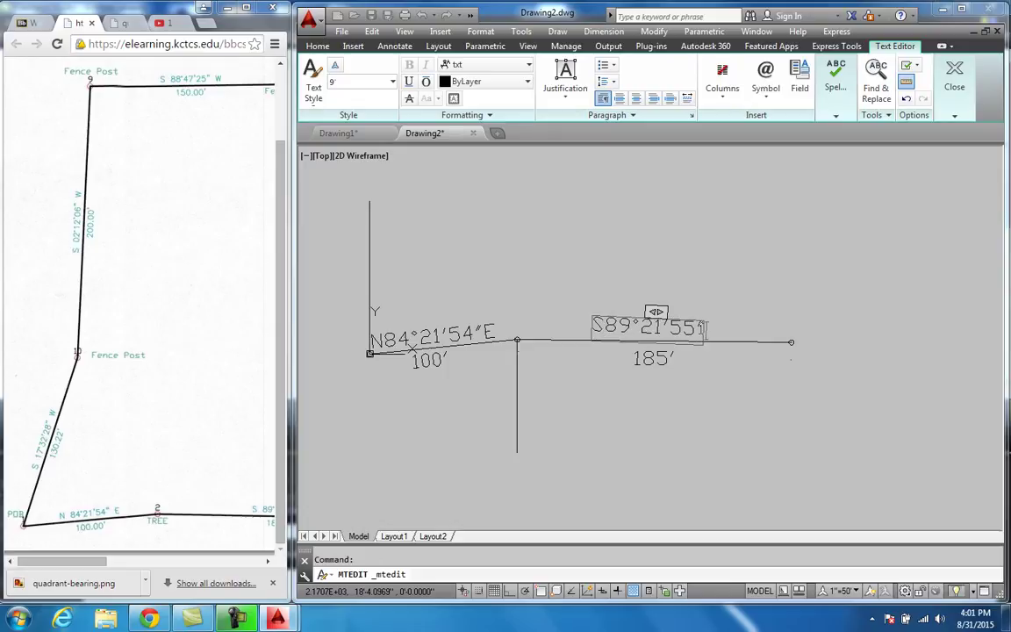
pyautogui.write(' E')
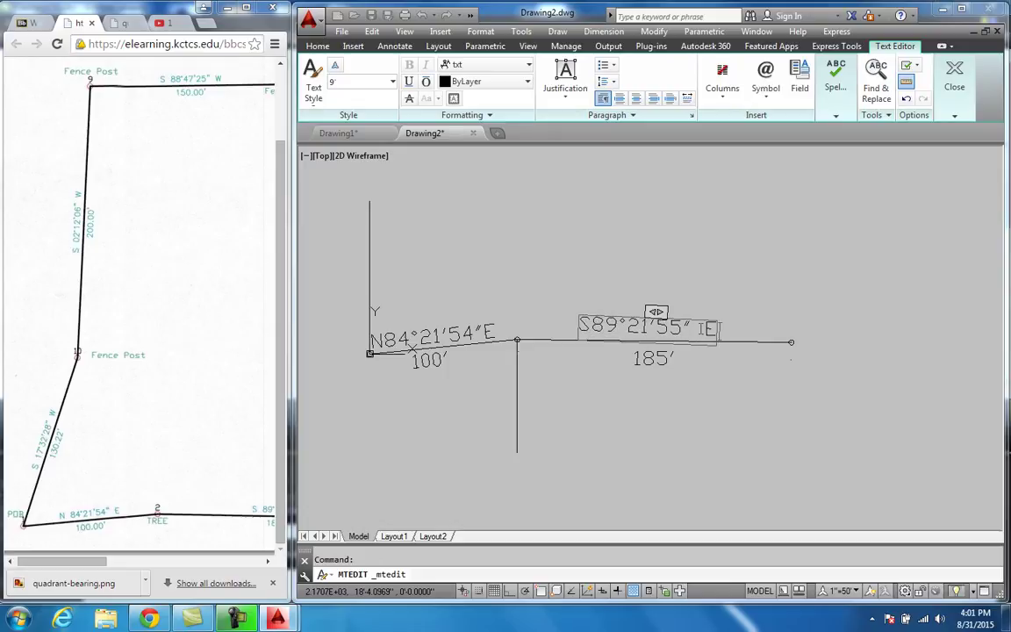
pyautogui.press('BackSpace')
pyautogui.click(779, 273)
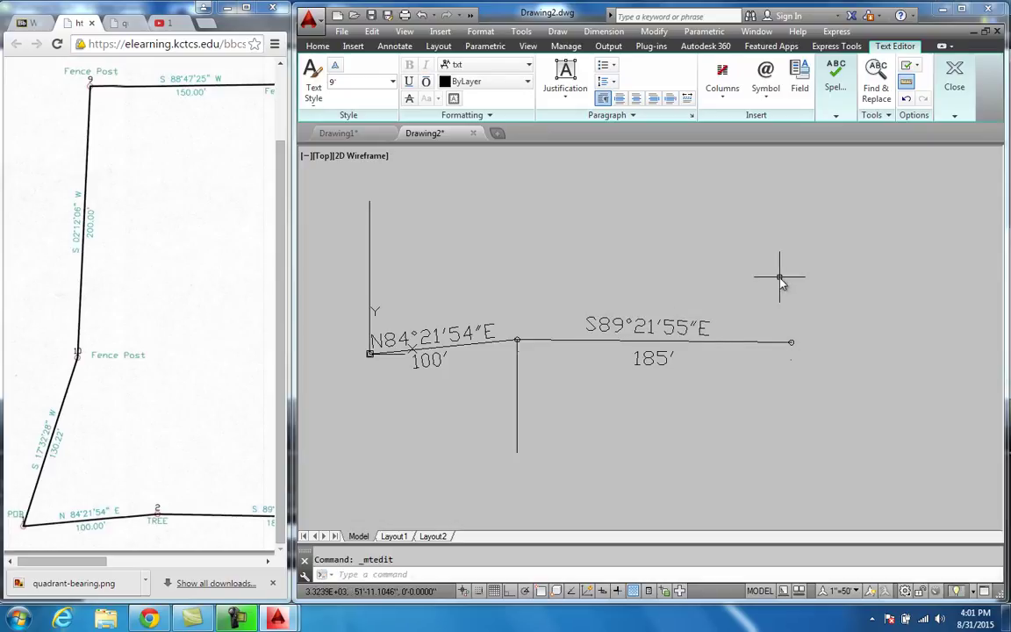
# - Erase both vertical reference lines, one at the second corner and one at the starting point
pyautogui.scroll(-2, 736, 404)
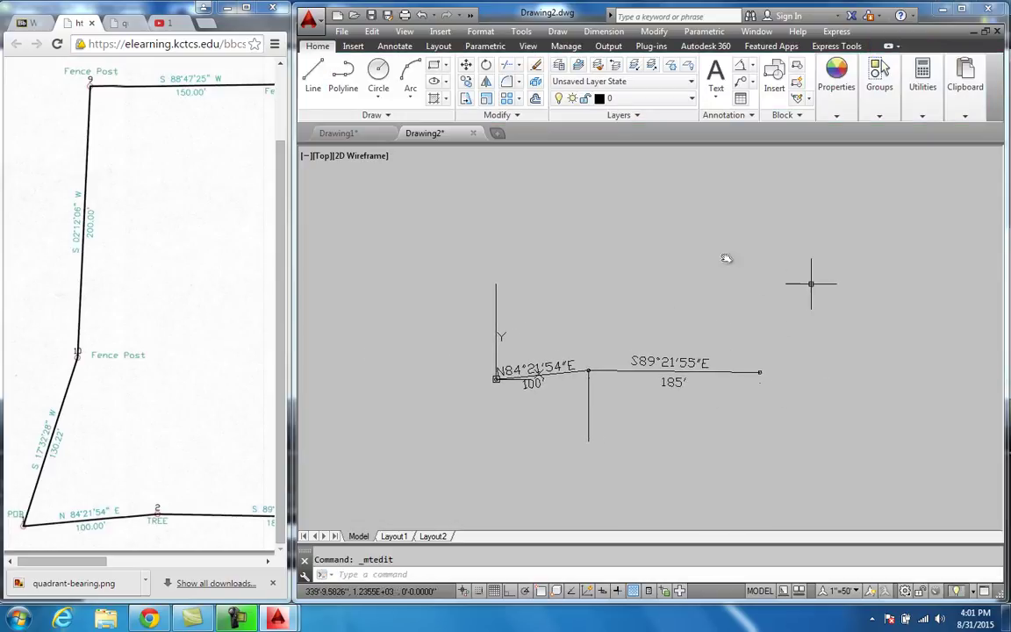
pyautogui.click(588, 421)
pyautogui.press('Delete')
pyautogui.click(498, 309)
pyautogui.press('Delete')
pyautogui.moveTo(559, 411); pyautogui.dragTo(457, 410, button='middle')
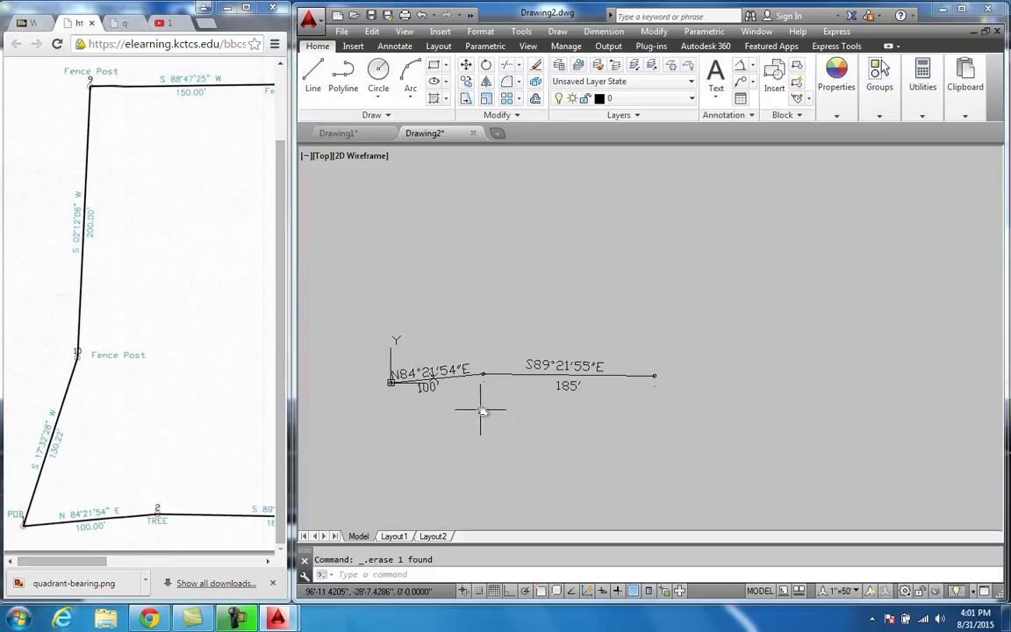